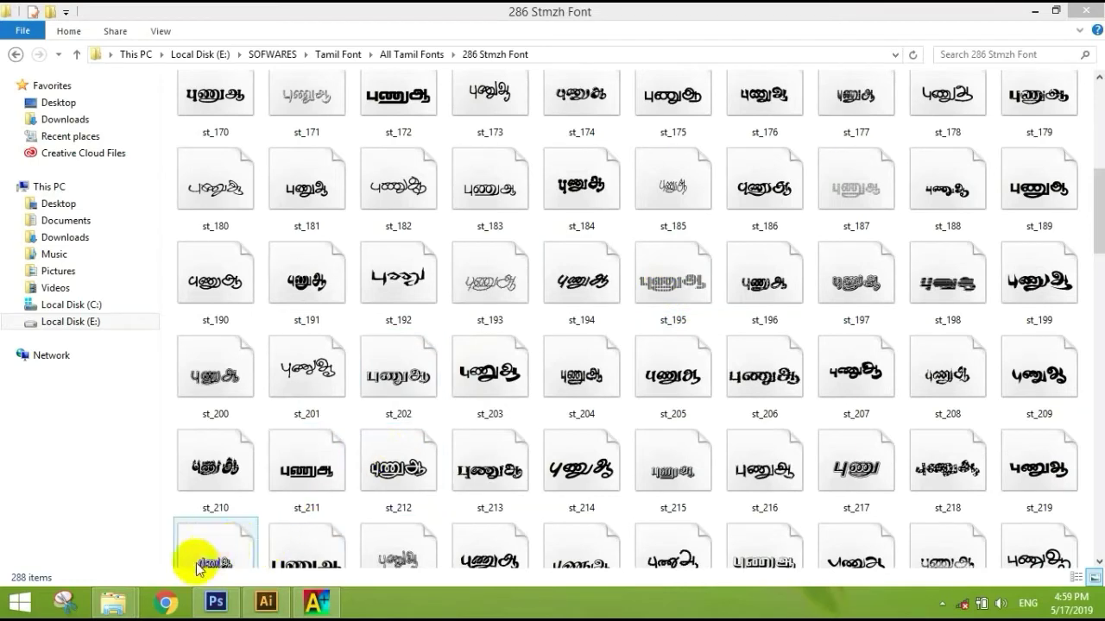
Select the AzhagiPlus-Setup installer in the Azhagi folder and restore the Azhagi+ window.
left_click(159, 521)
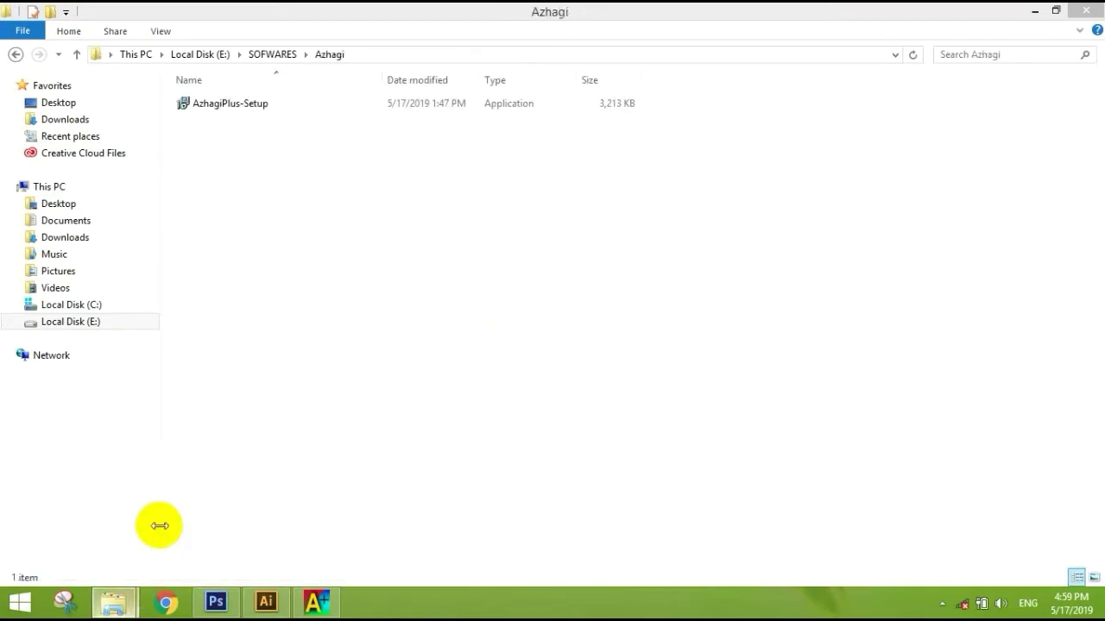
left_click(246, 112)
double_click(246, 113)
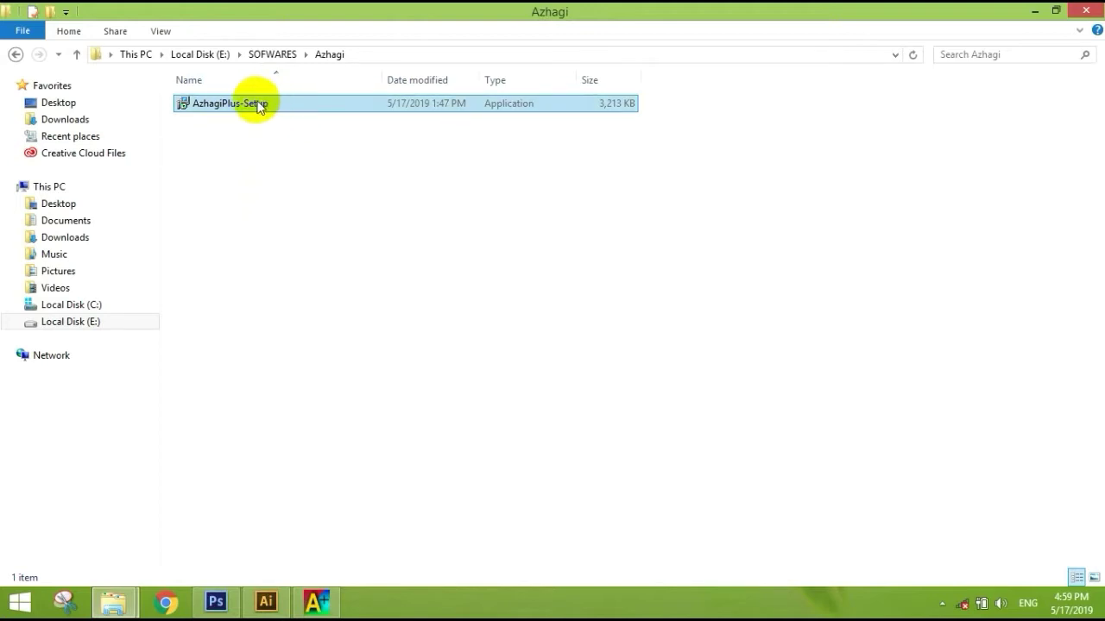
left_click(321, 600)
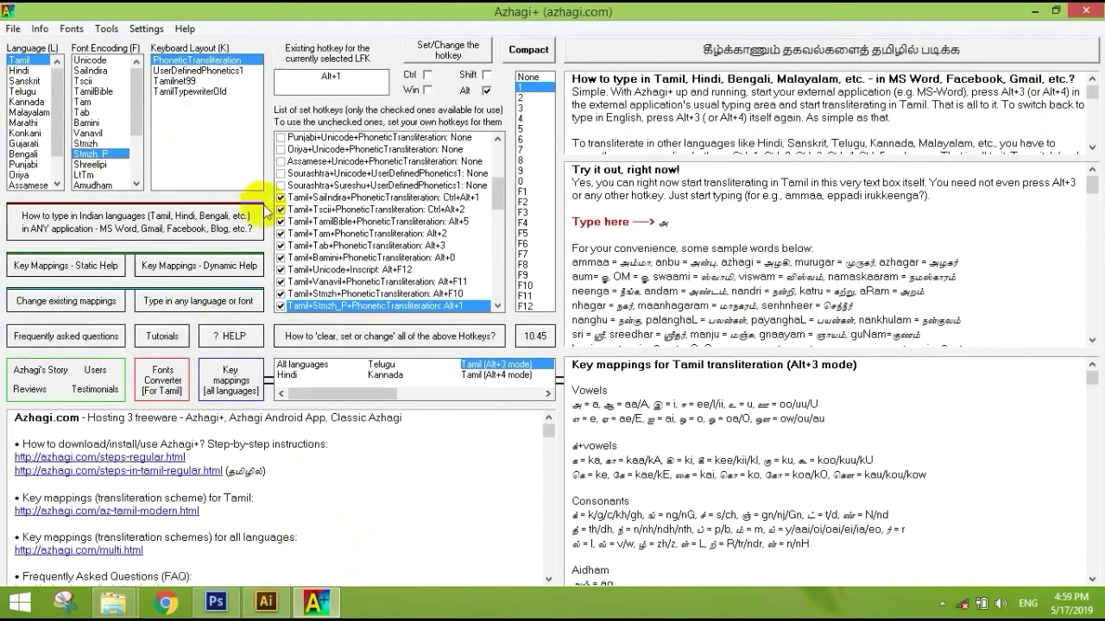
Choose Tamil as the language and Stmzh_P as the font encoding in Azhagi+.
left_click(24, 63)
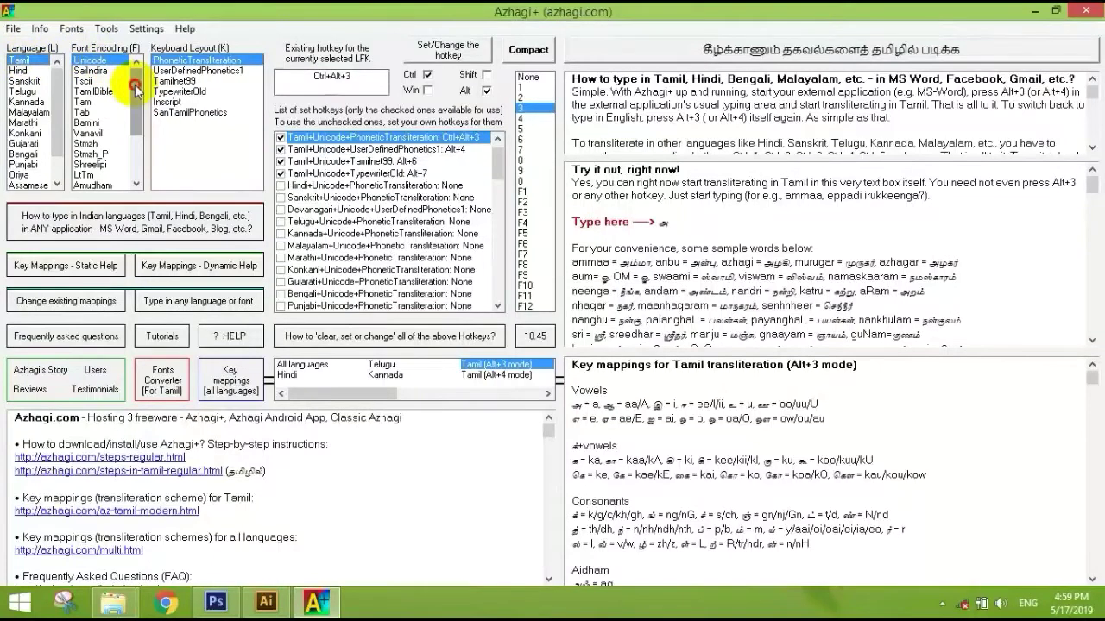
left_click_drag(139, 86, 140, 104)
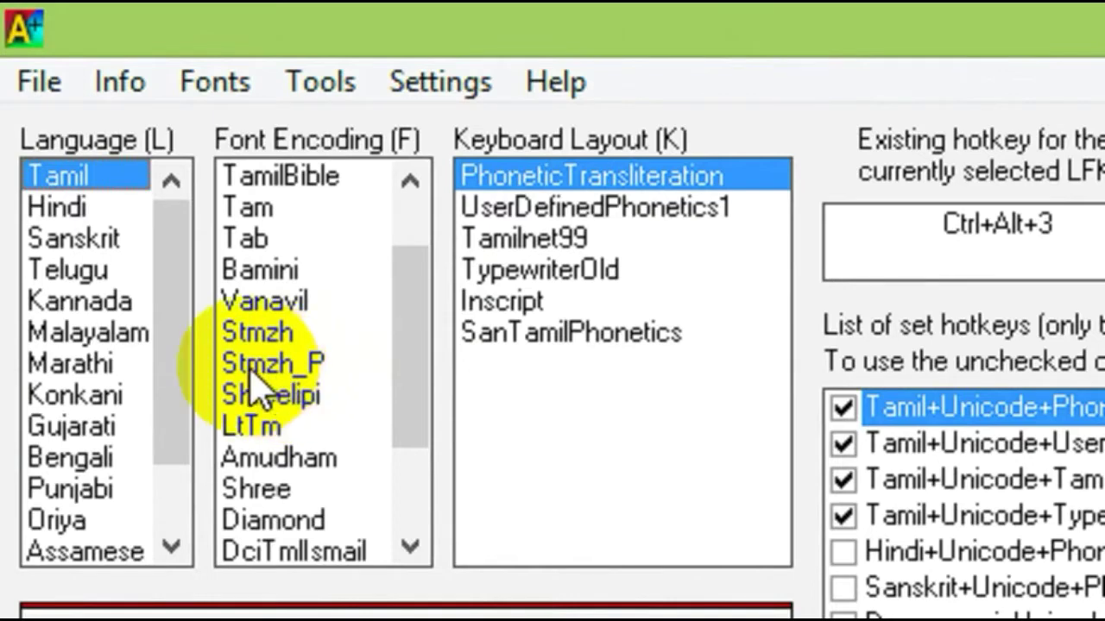
left_click(255, 366)
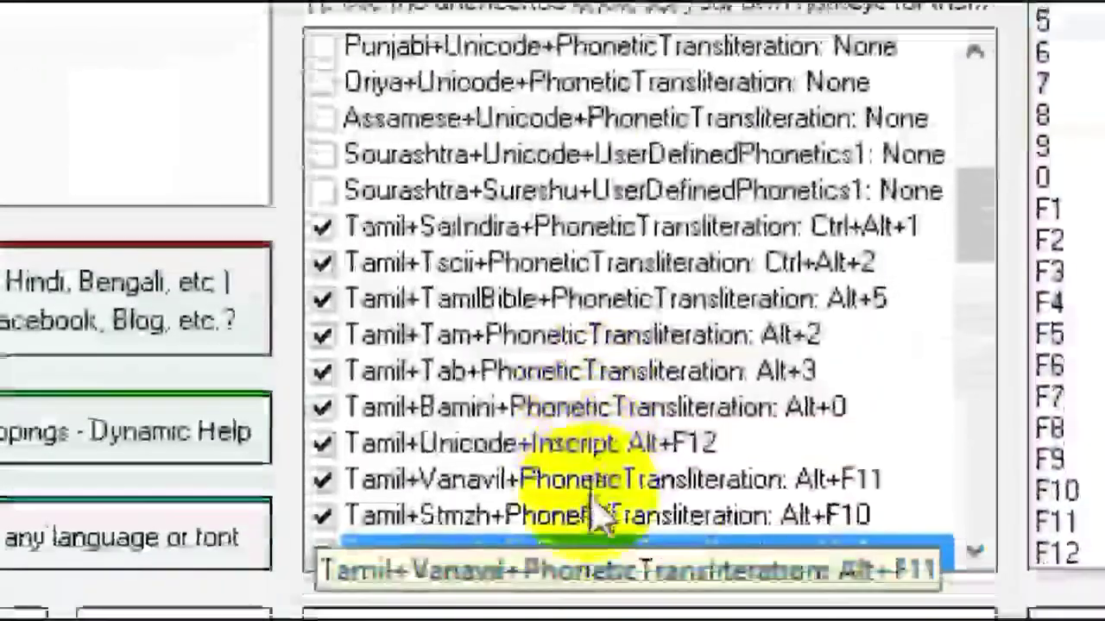
mouse_move(474, 177)
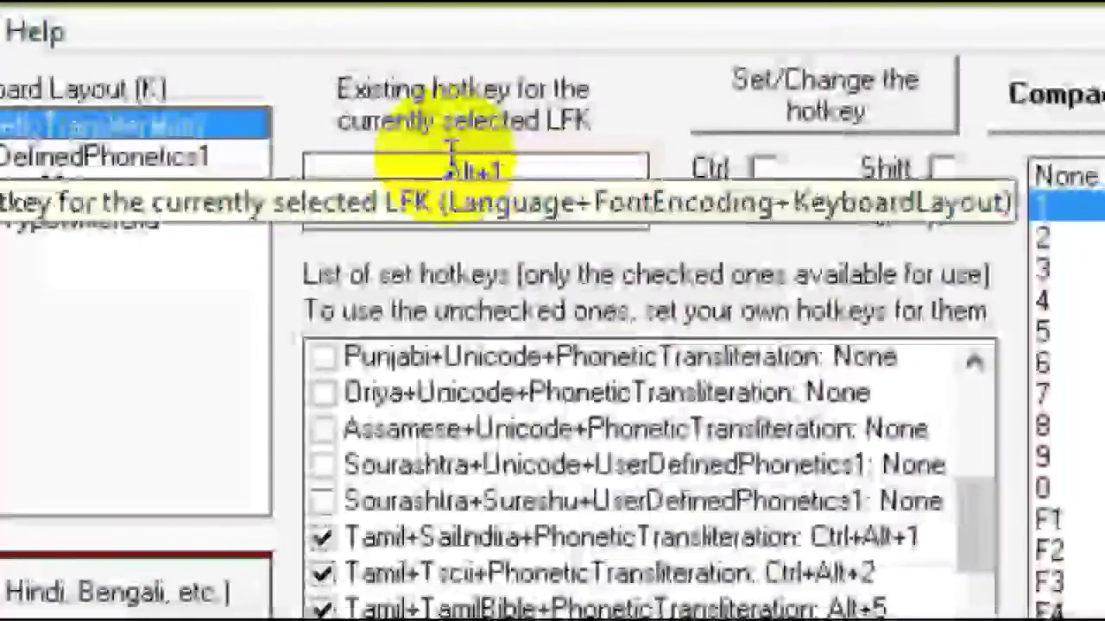
Inspect the Alt+1 text in the Azhagi+ hotkey field.
double_click(501, 168)
left_click(523, 172)
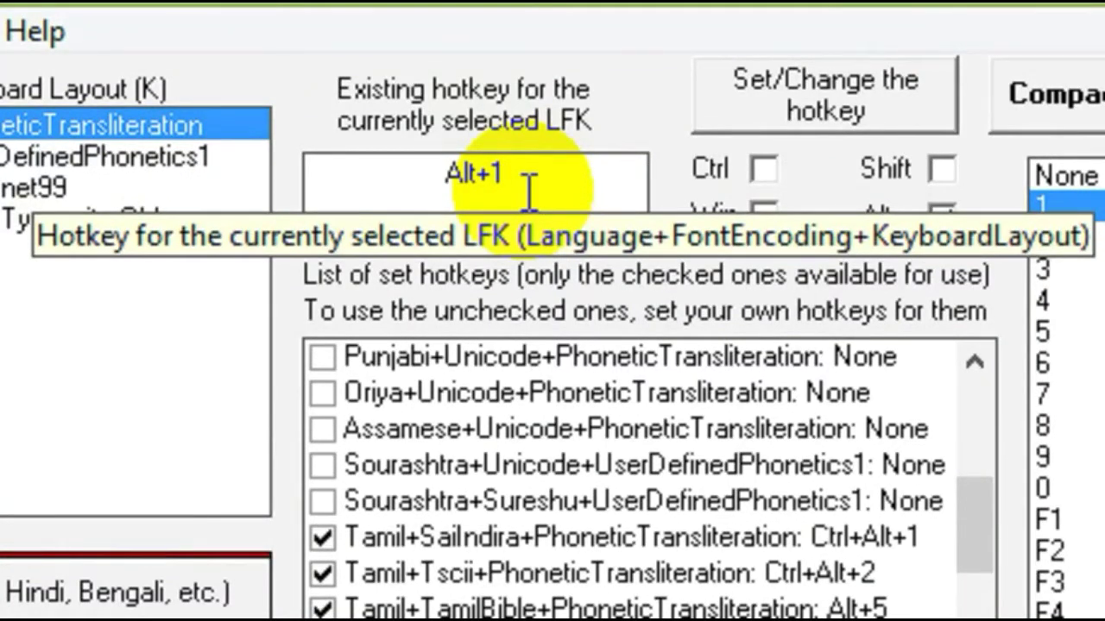
left_click_drag(525, 173, 419, 172)
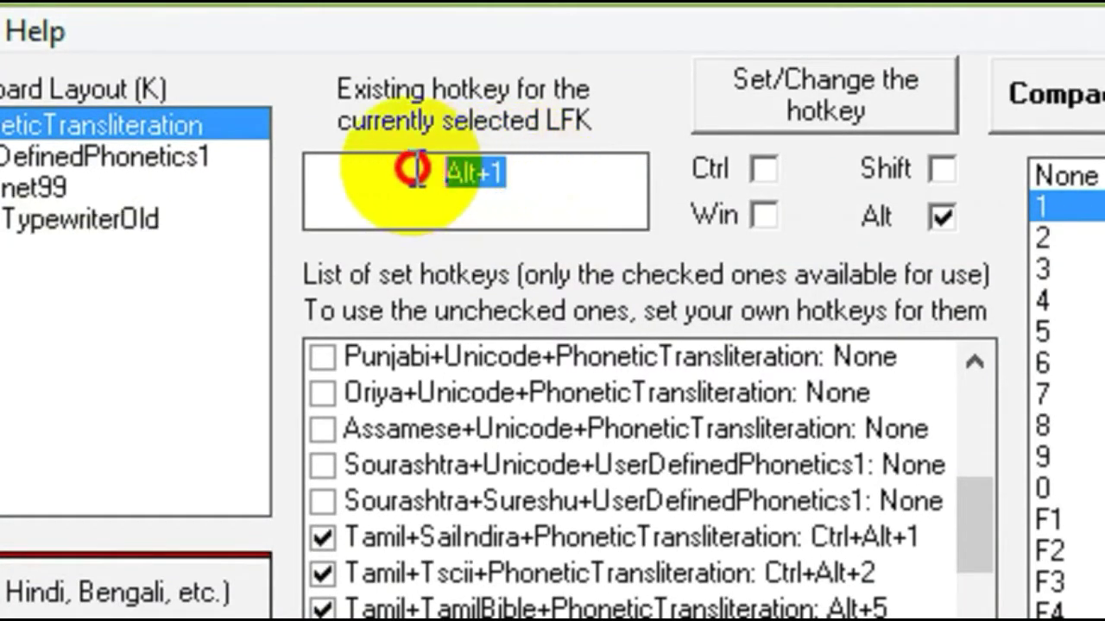
left_click(550, 172)
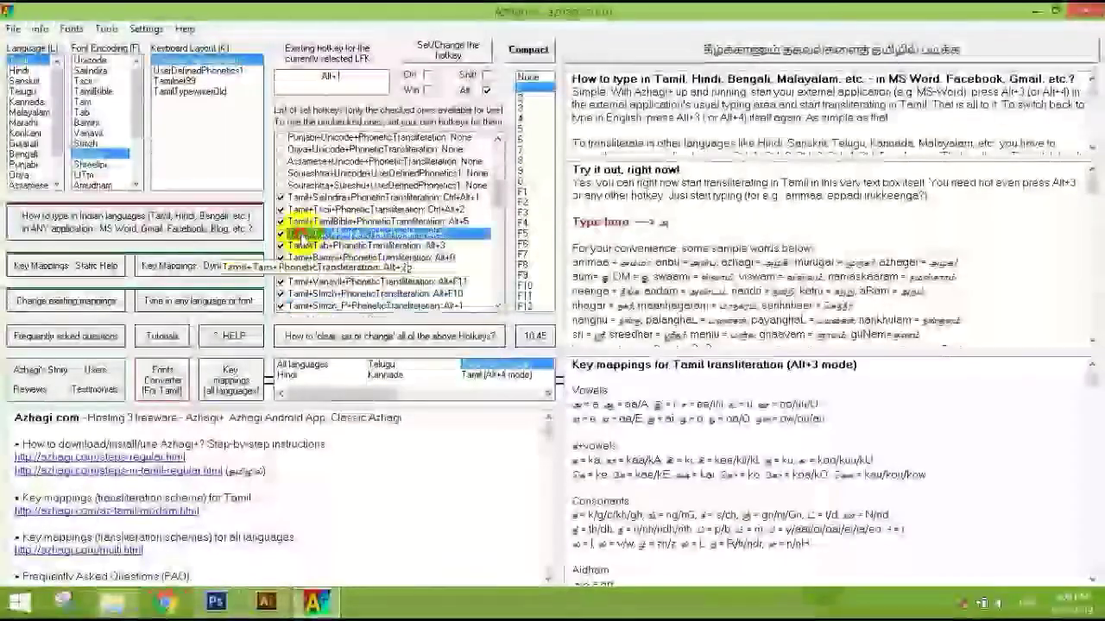
Reselect the Tamil+Tam phonetic entry with Tamil and Stmzh_P, then minimize Azhagi+.
left_click(420, 232)
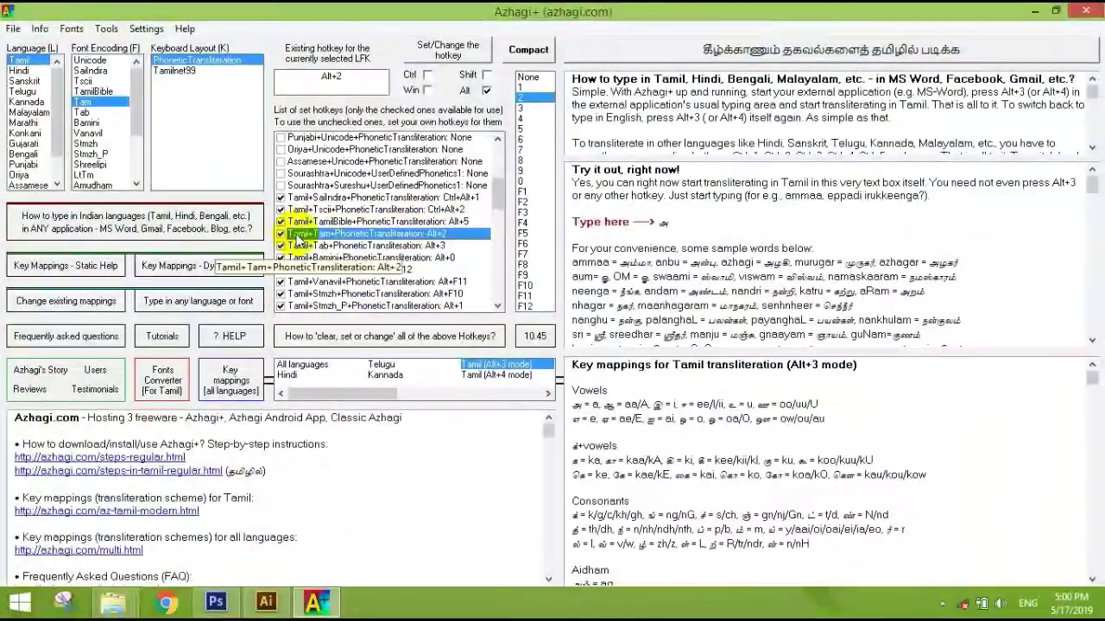
left_click(25, 60)
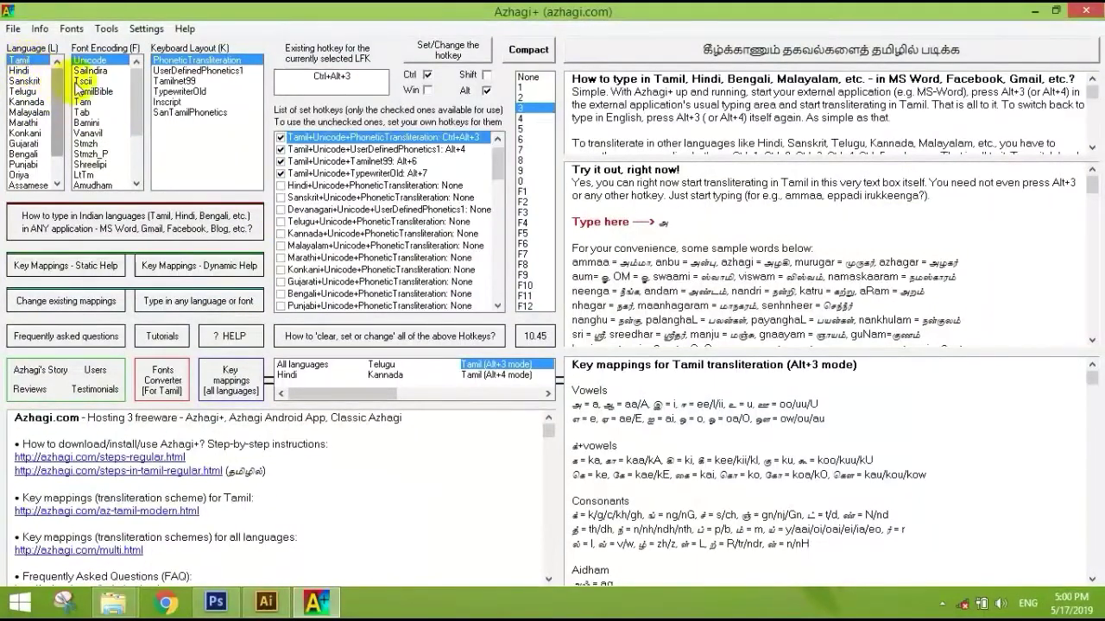
left_click(95, 154)
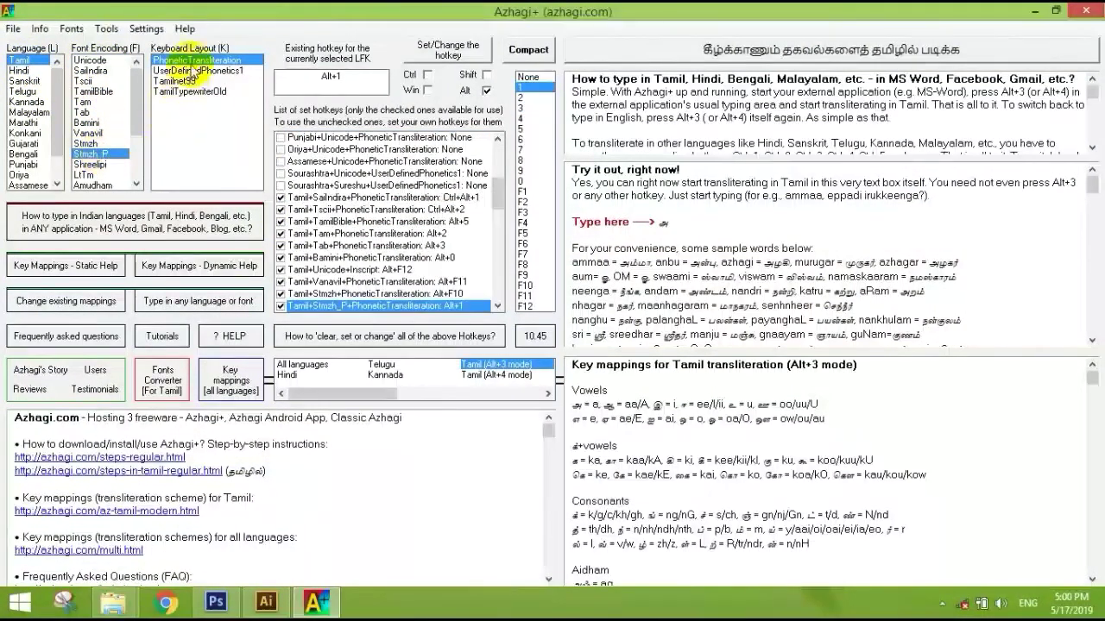
left_click_drag(497, 194, 497, 200)
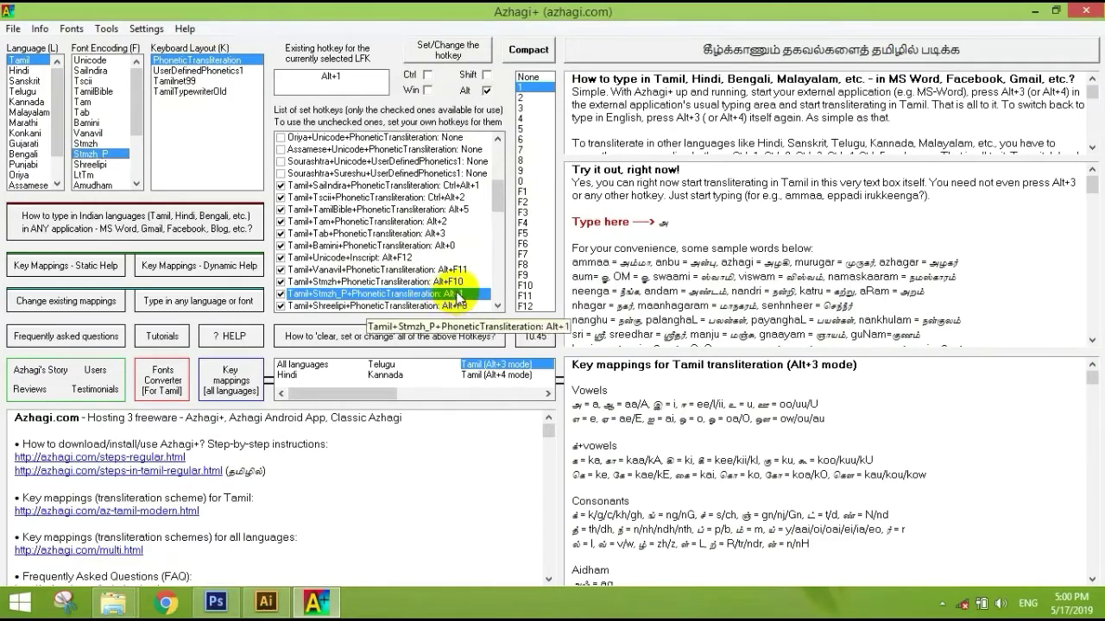
left_click(1033, 12)
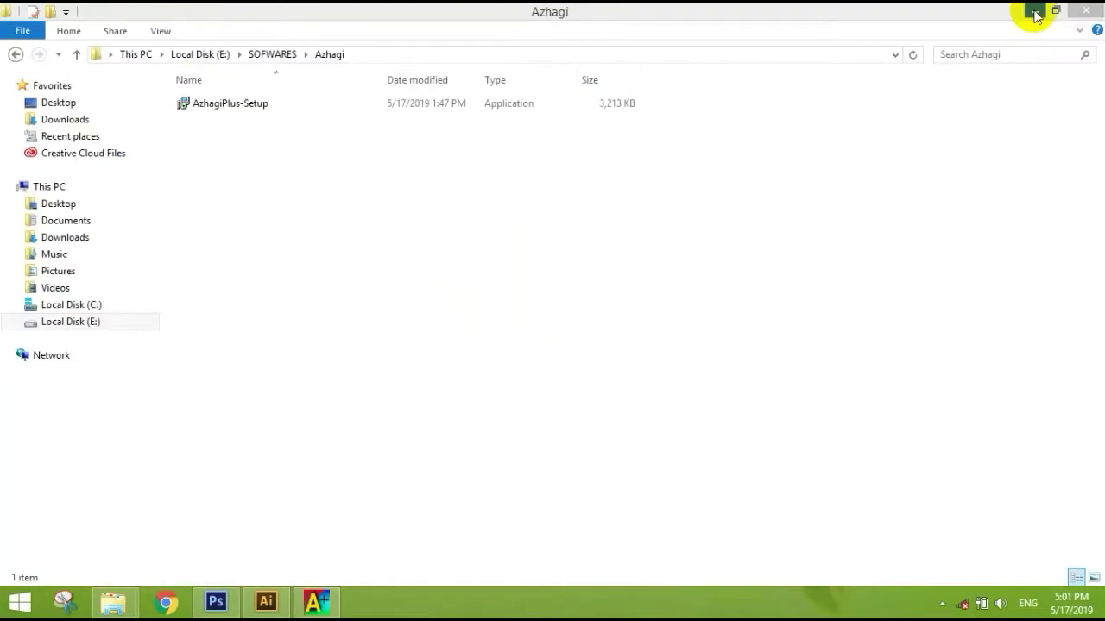
Switch to Photoshop and check the About Photoshop version information.
left_click(222, 605)
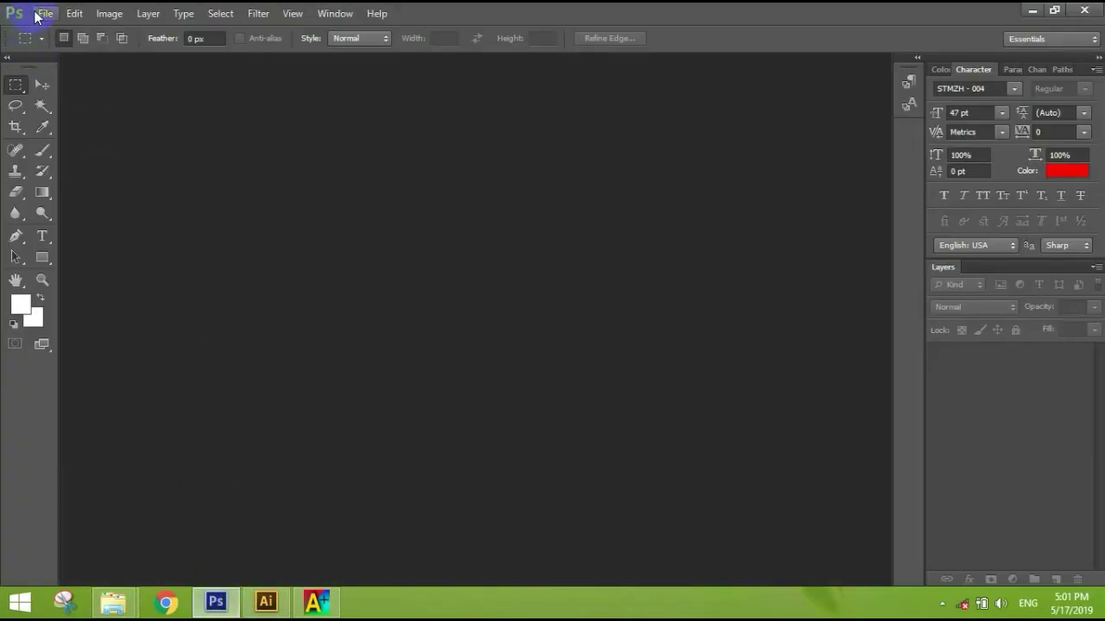
left_click(374, 13)
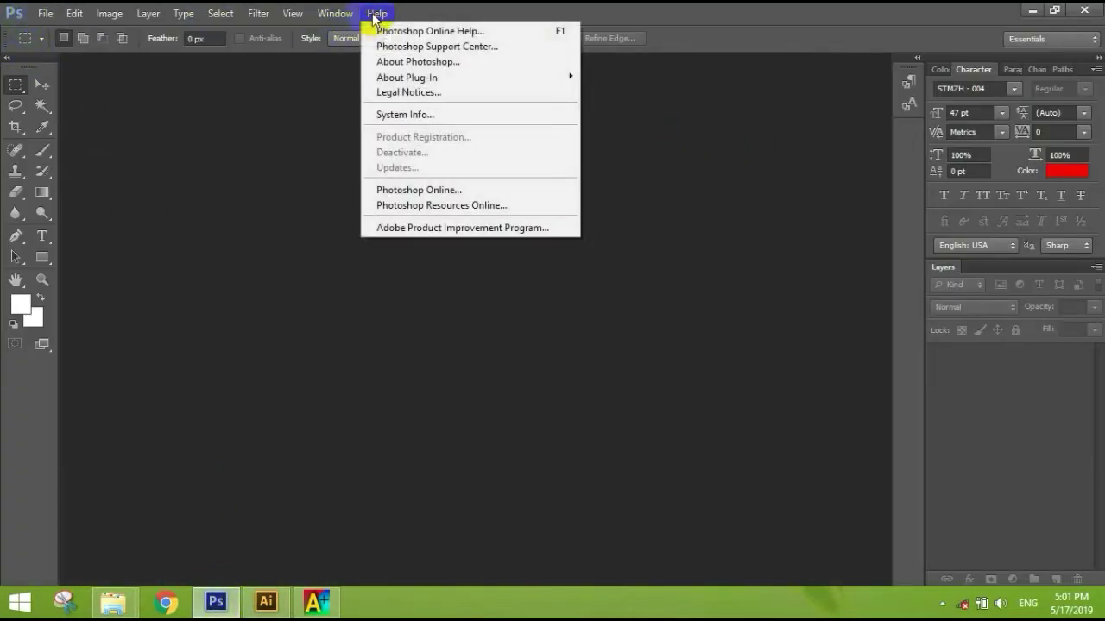
left_click(397, 62)
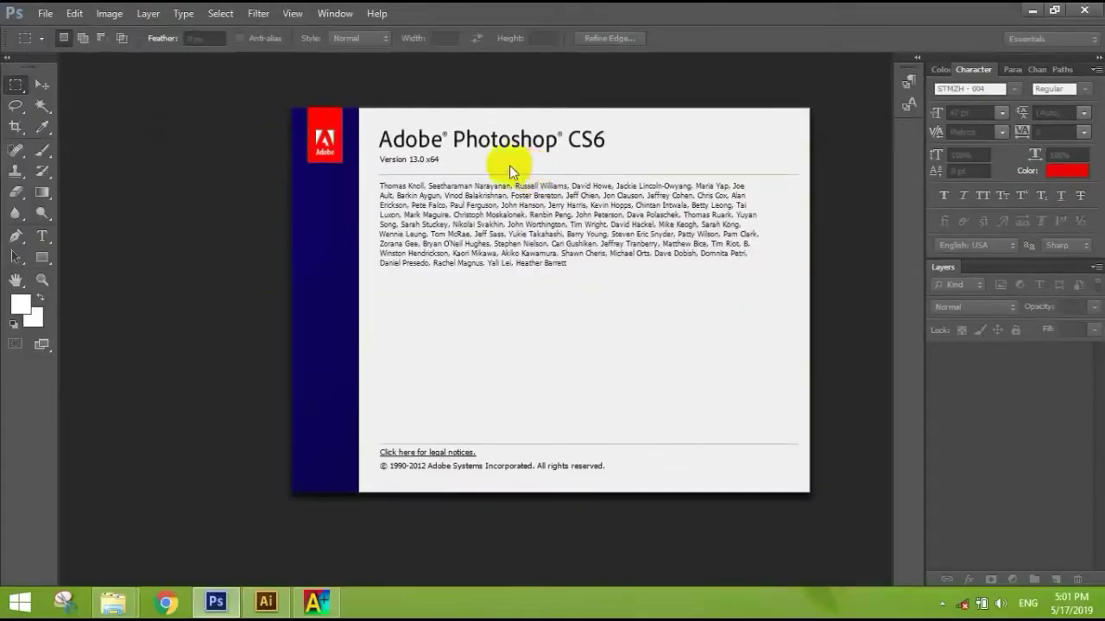
left_click(39, 17)
Create a new A5 300 ppi document, rotate it 90° CCW to landscape, and fit it on screen.
left_click(38, 18)
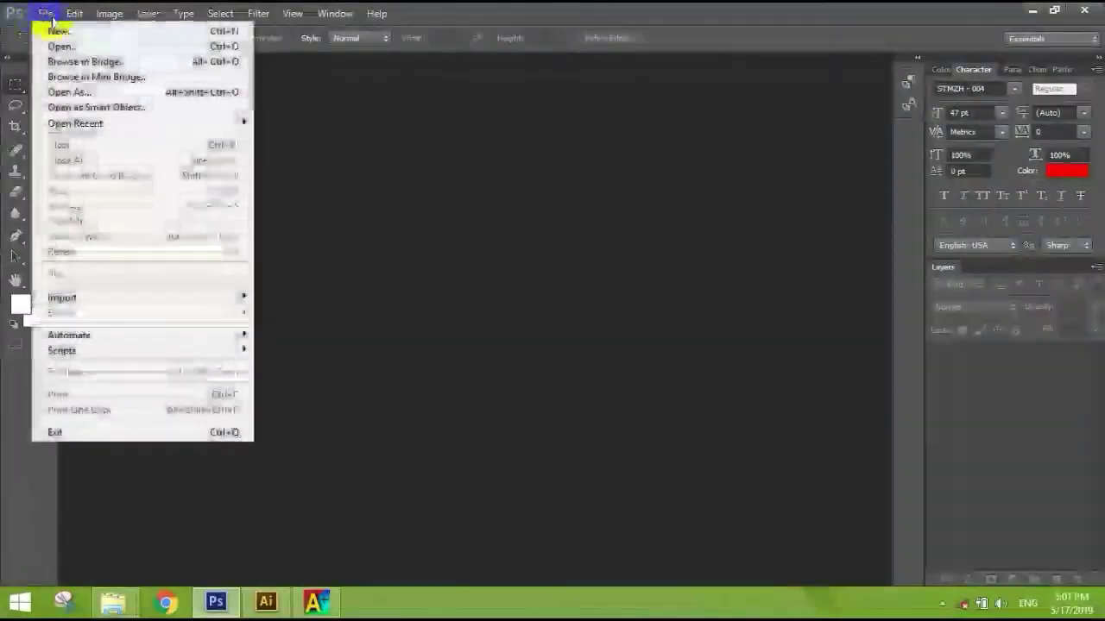
left_click(58, 29)
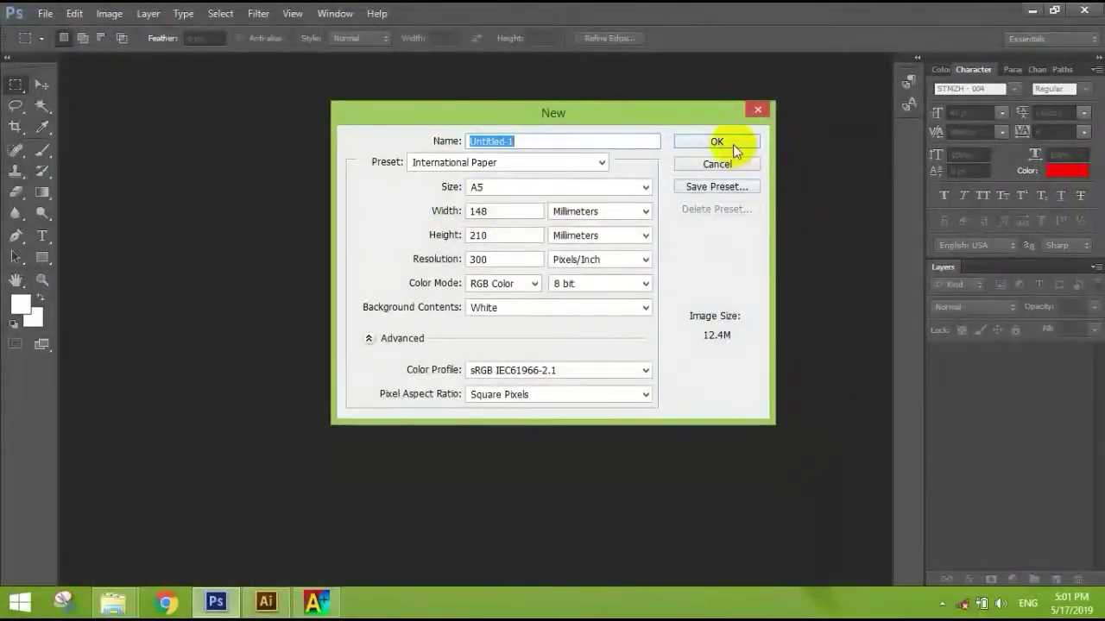
left_click(722, 144)
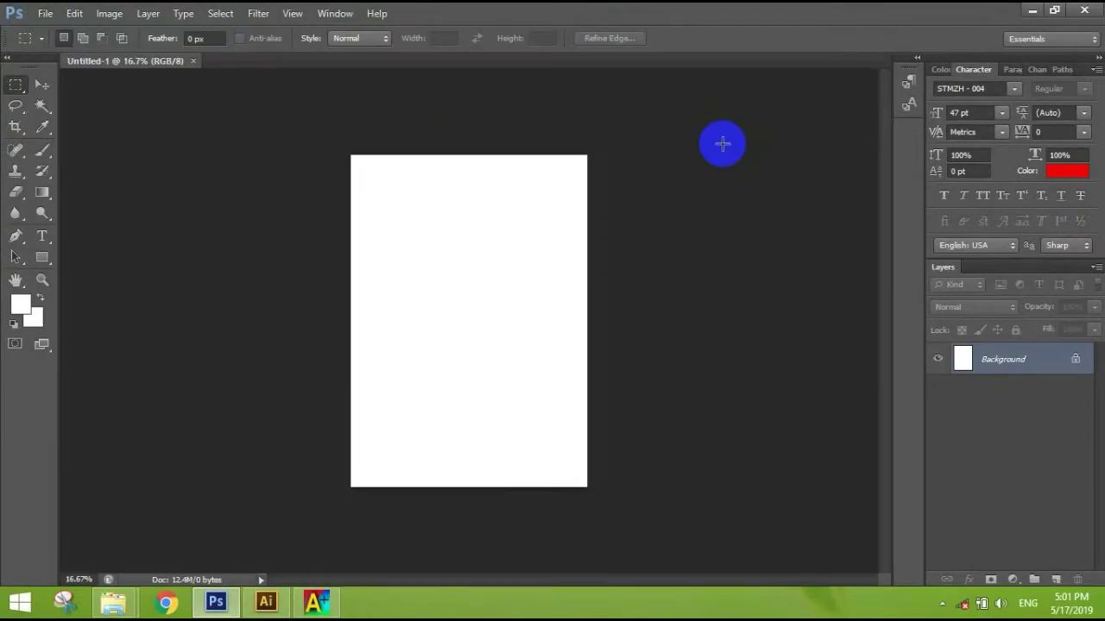
left_click(109, 14)
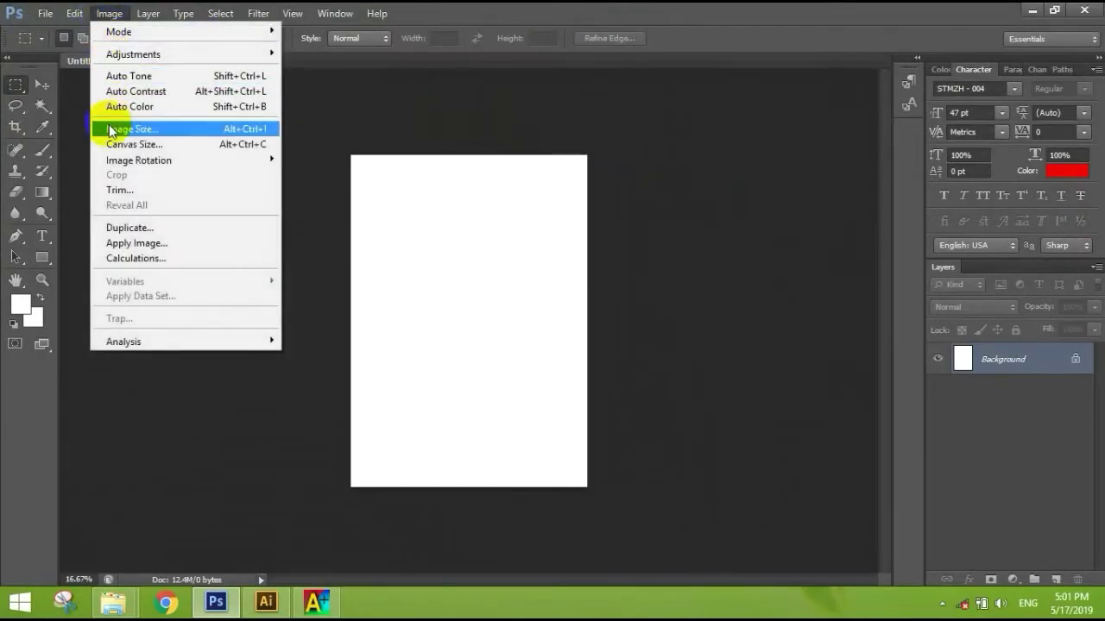
mouse_move(138, 161)
left_click(306, 190)
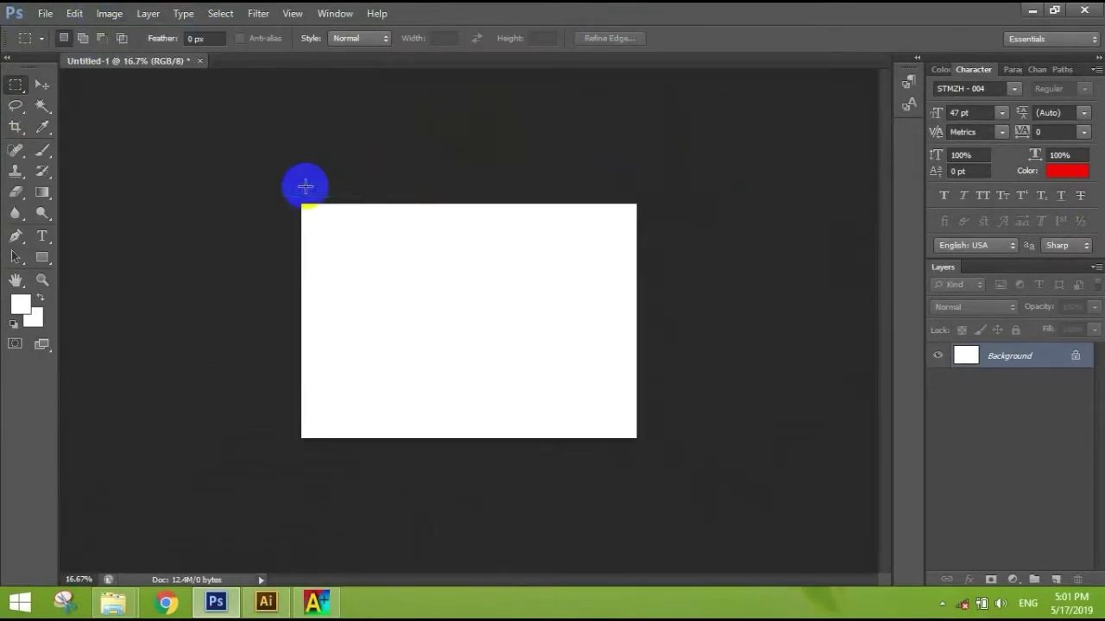
key("ctrl+0")
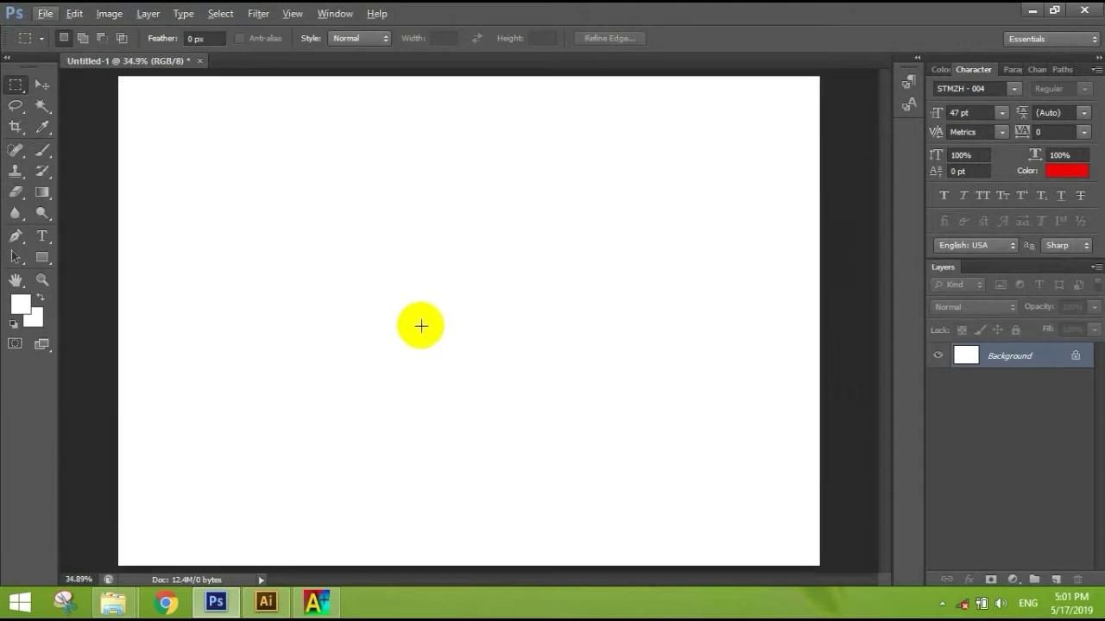
key("t")
key("alt+t")
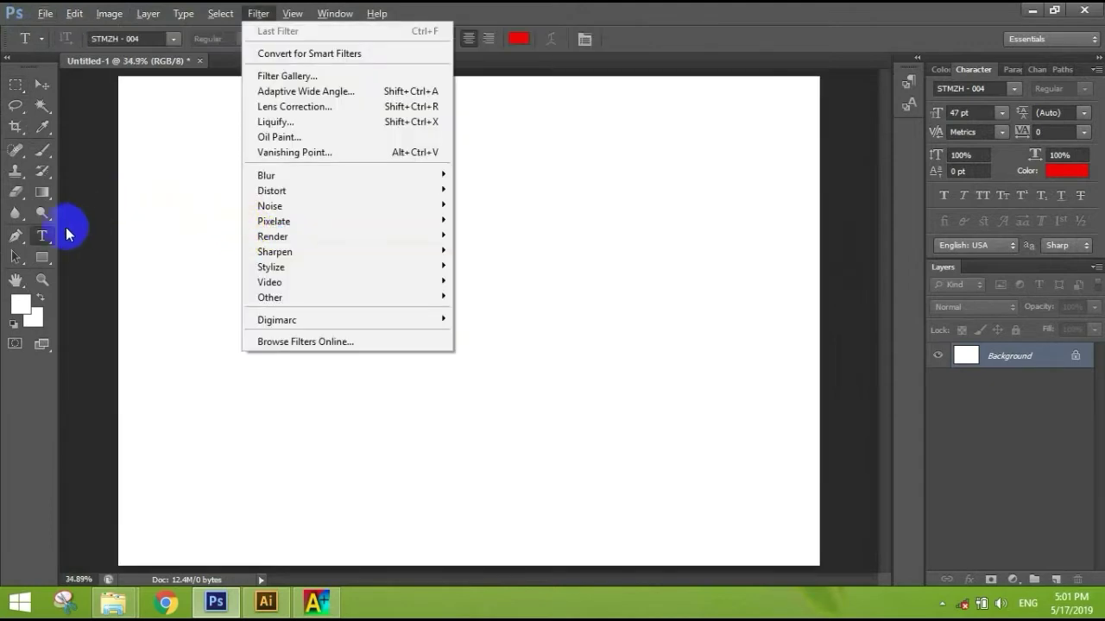
Start a text layer near the upper left using STMZH - 004 at 56 pt.
left_click(41, 233)
left_click(250, 200)
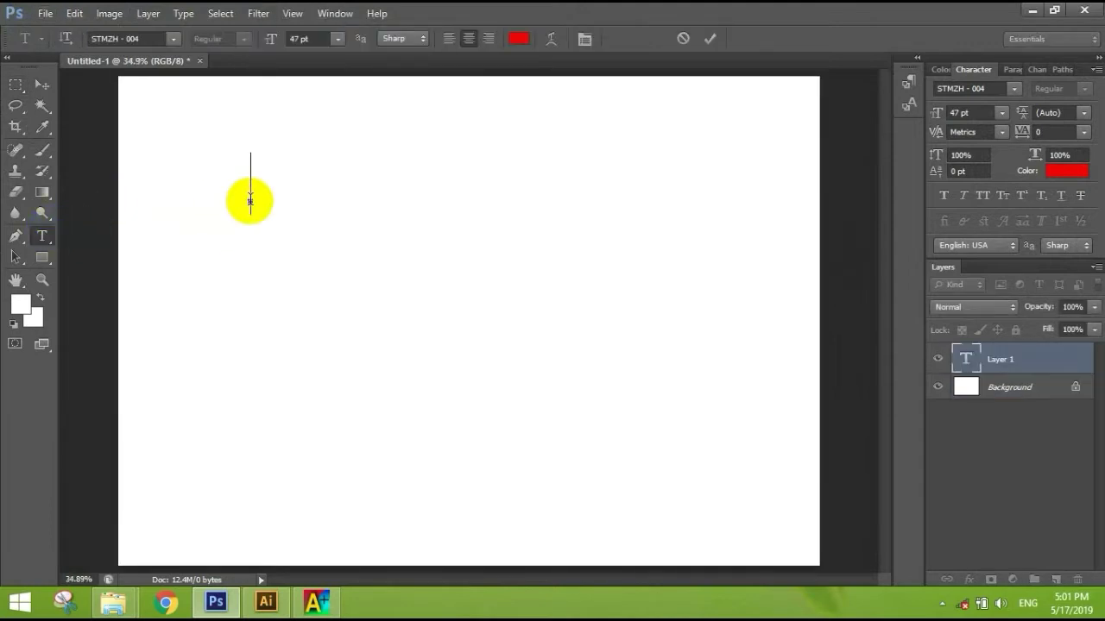
left_click(176, 40)
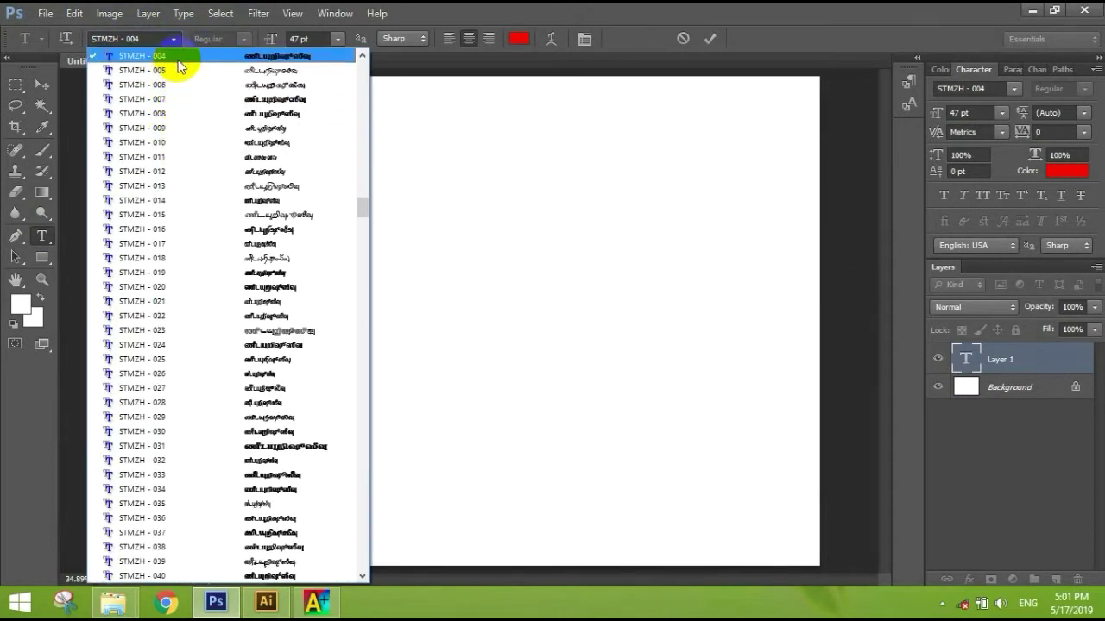
left_click(265, 41)
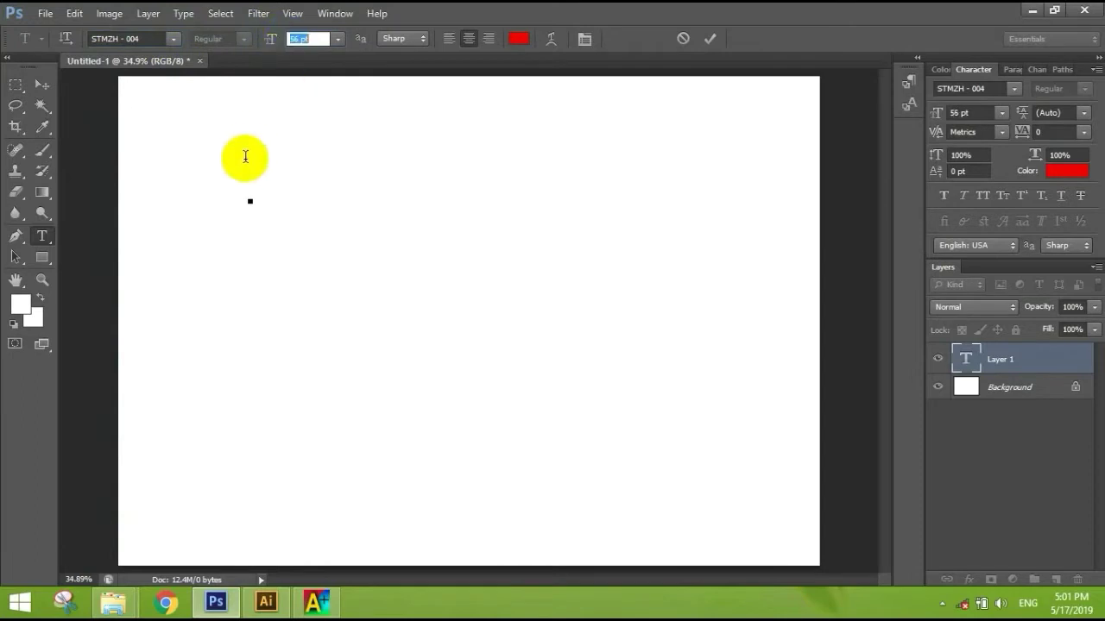
type("56")
key("Return")
left_click(250, 199)
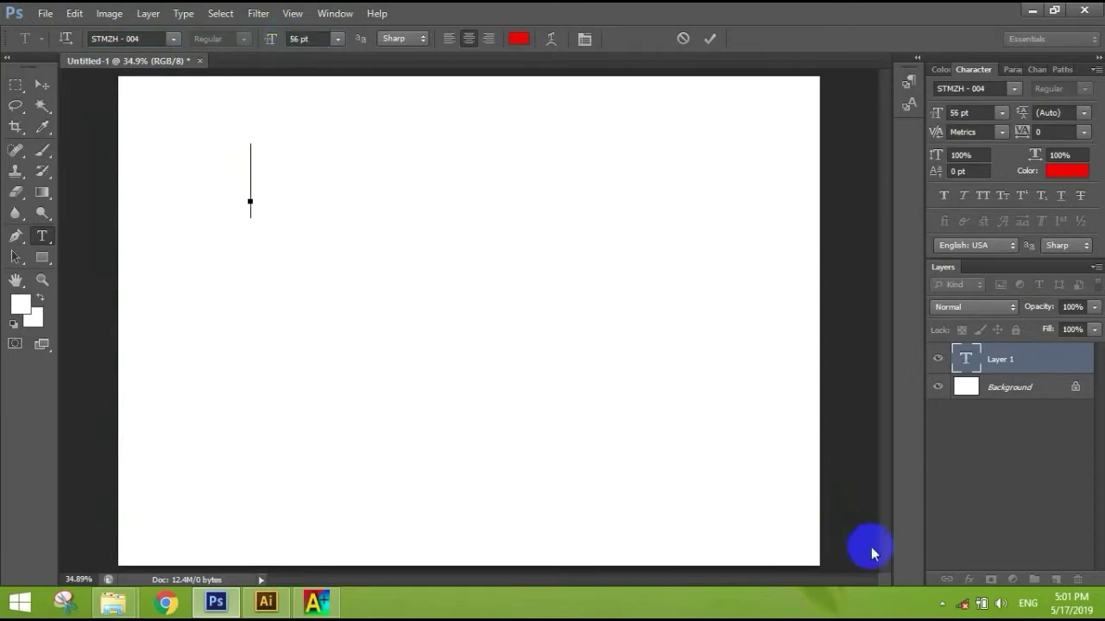
Turn on Azhagi+ Tamil typing, enter the word ல்மித, and commit the text layer.
left_click(943, 603)
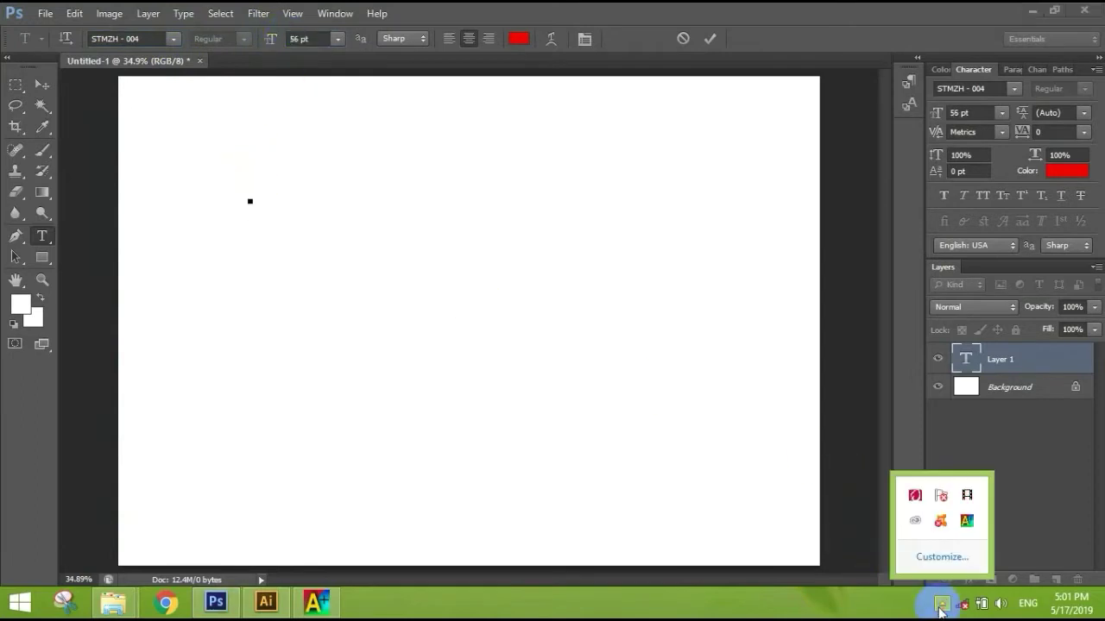
left_click(972, 523)
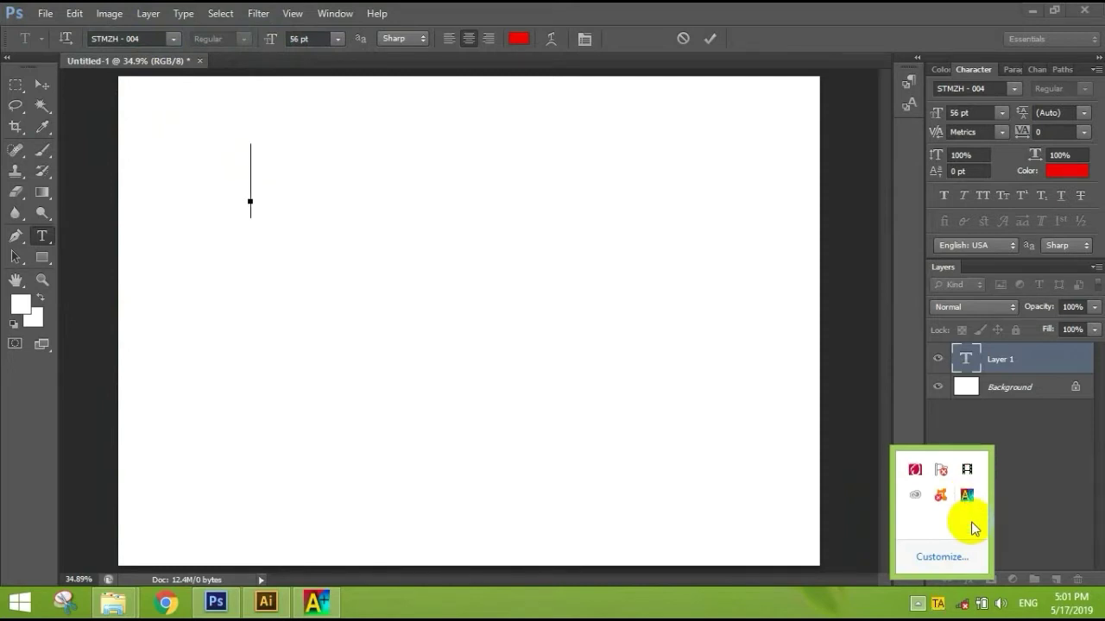
mouse_move(941, 609)
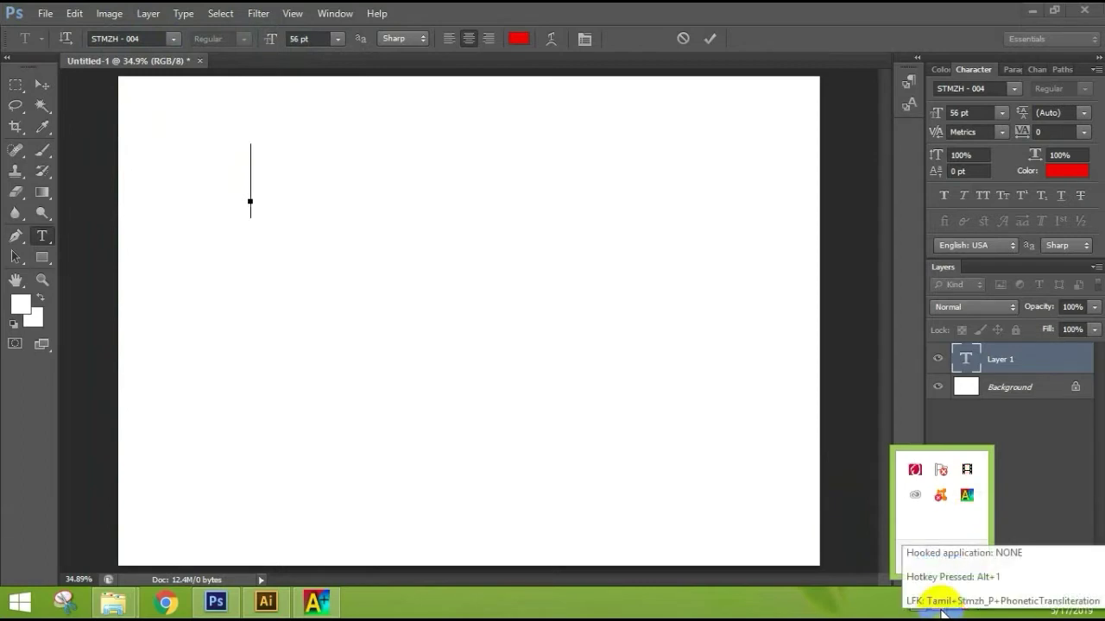
left_click(940, 609)
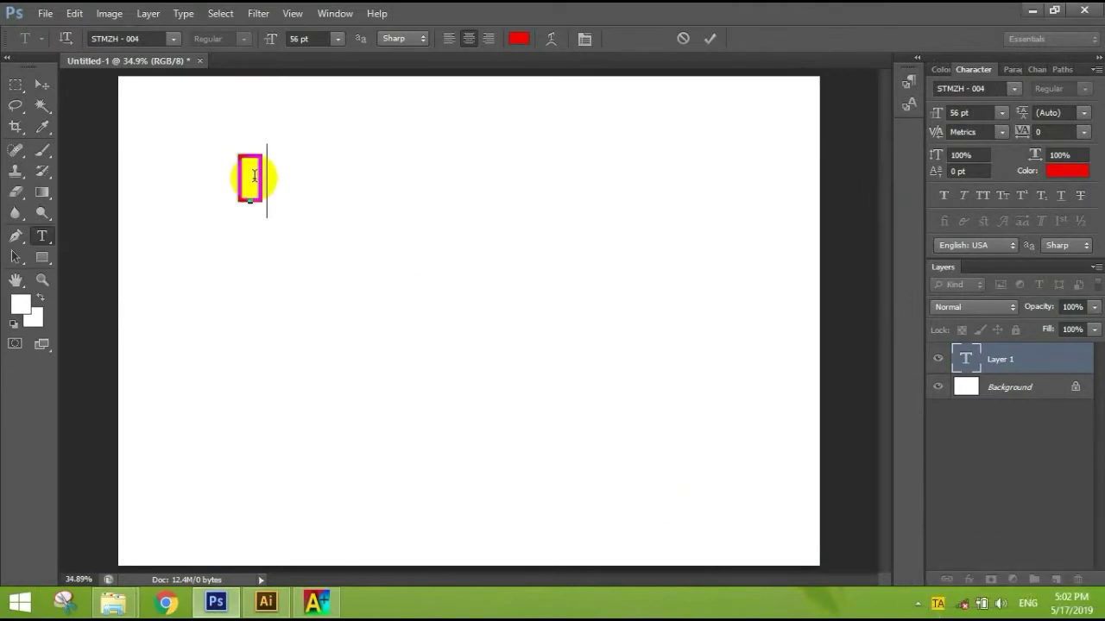
key("BackSpace")
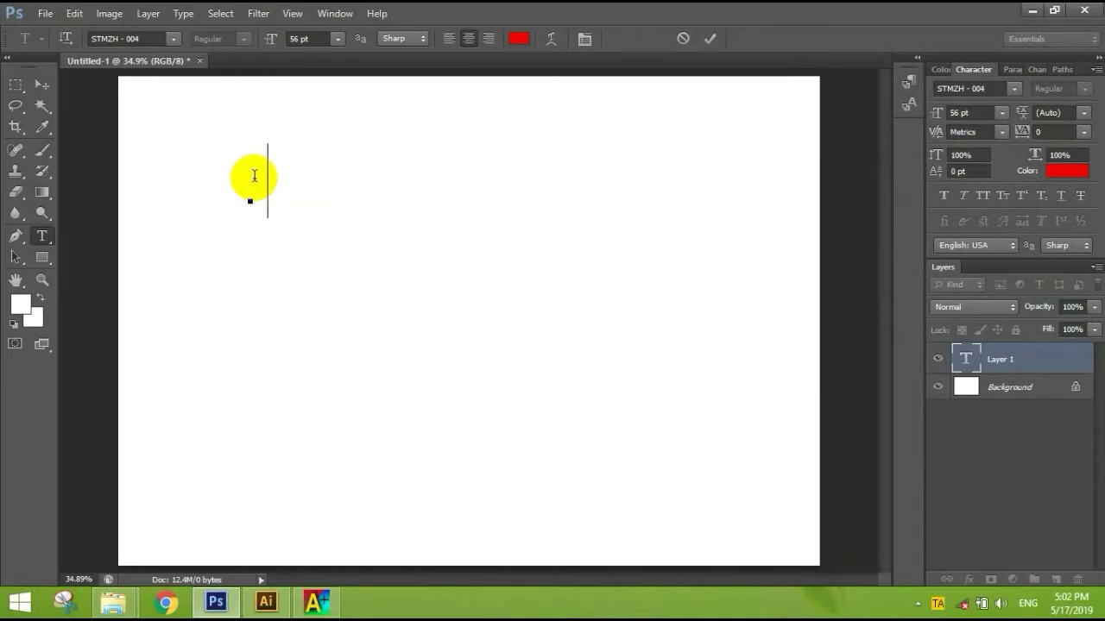
type("d")
type("மதல்ி")
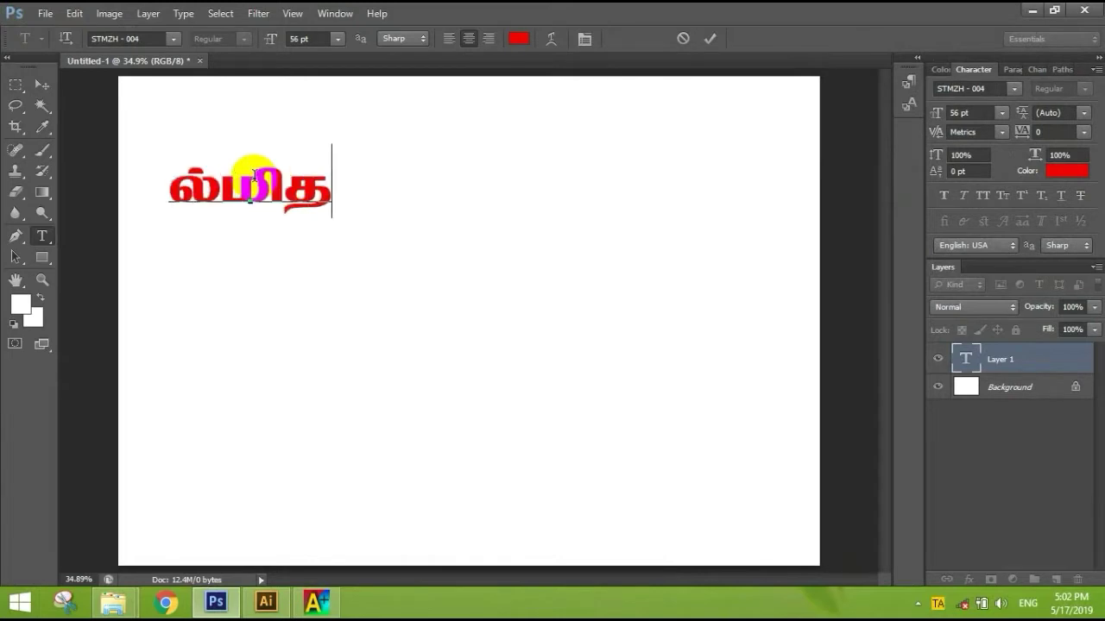
key("ctrl+a")
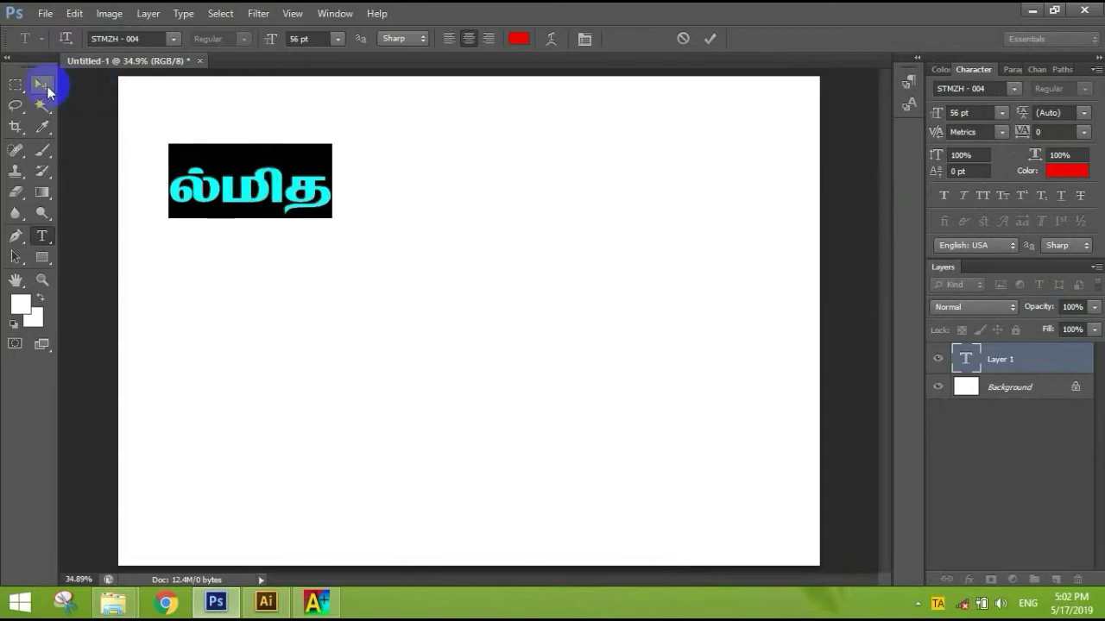
left_click(39, 86)
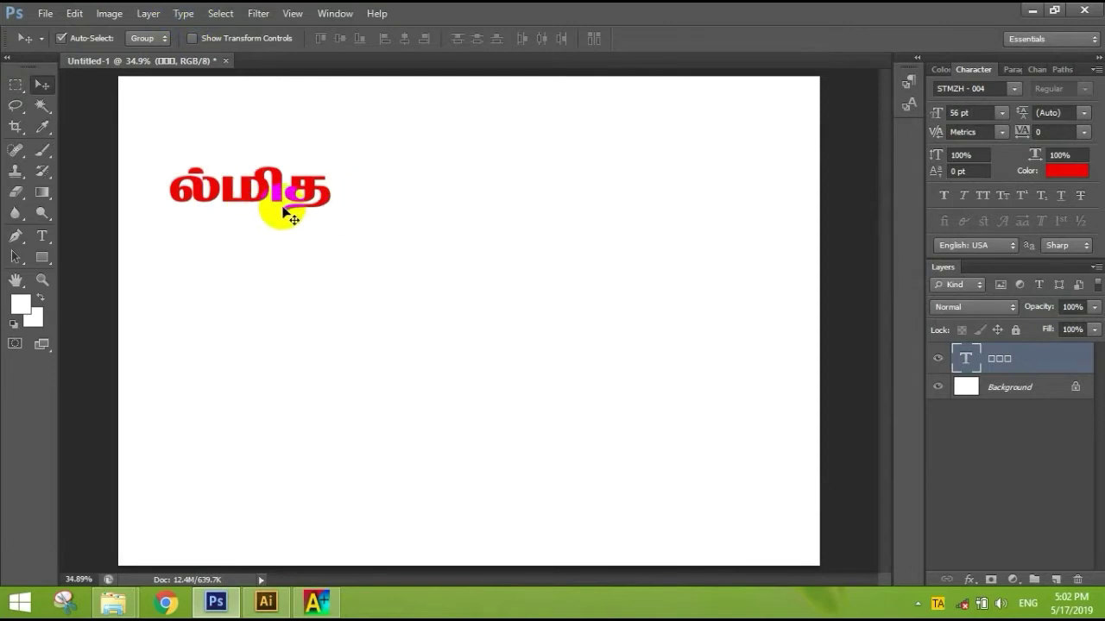
left_click(185, 15)
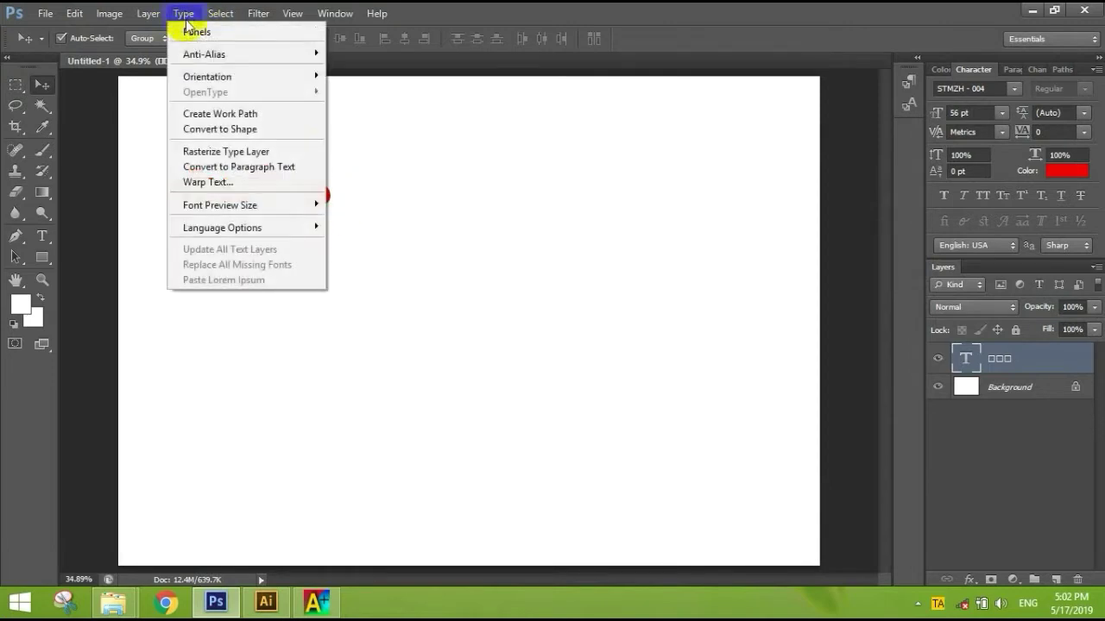
left_click(141, 181)
Close the document without saving and set the Type preferences text engine to East Asian.
left_click(226, 61)
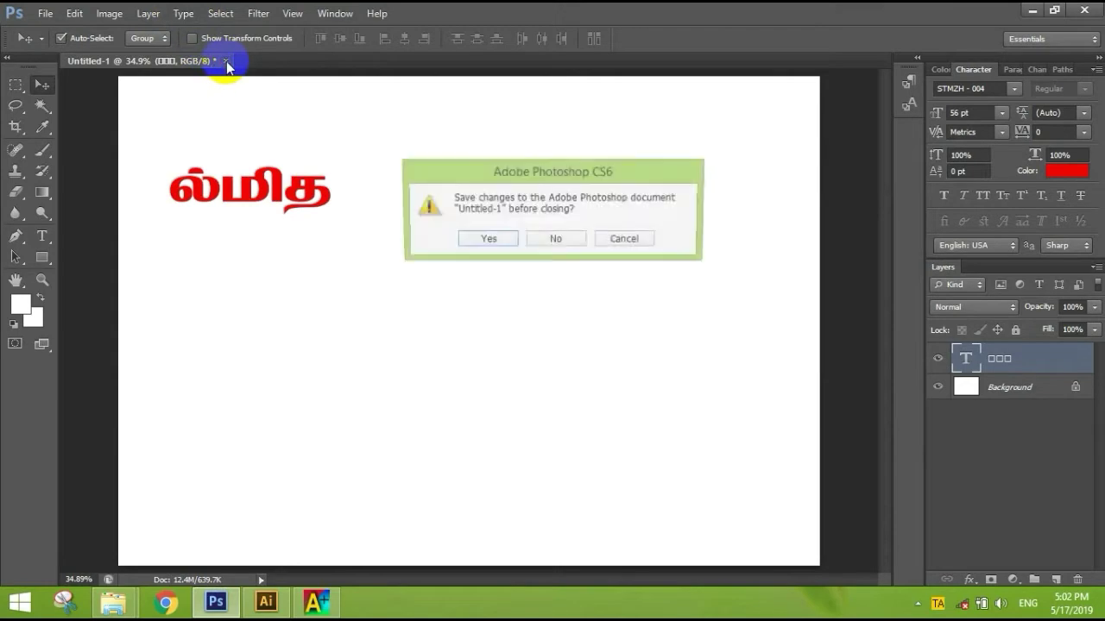
left_click(553, 239)
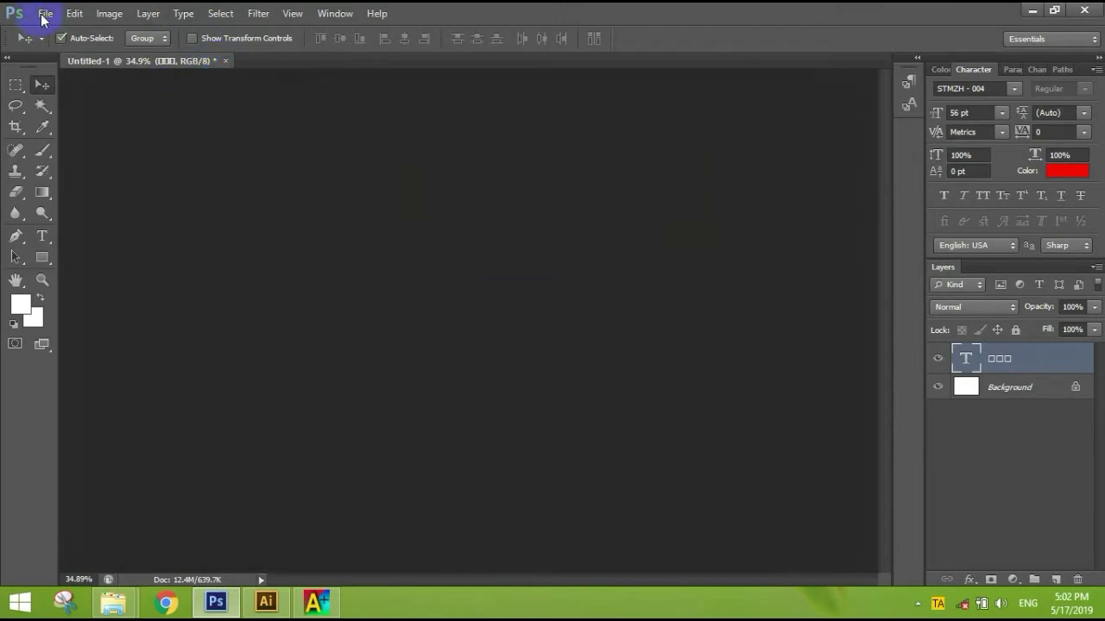
left_click(74, 13)
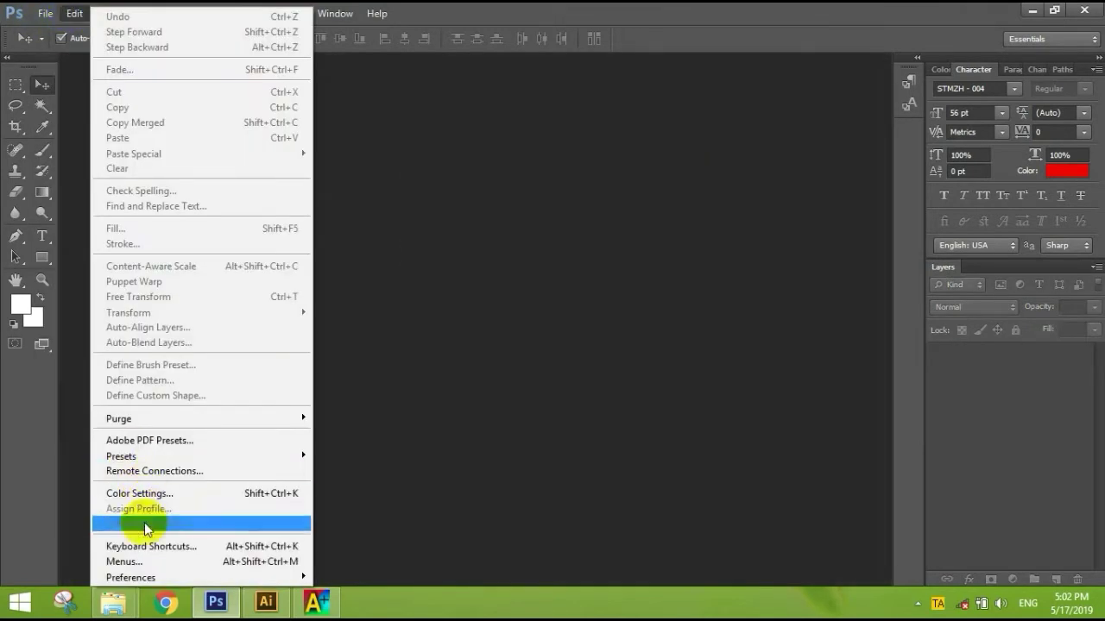
left_click(135, 577)
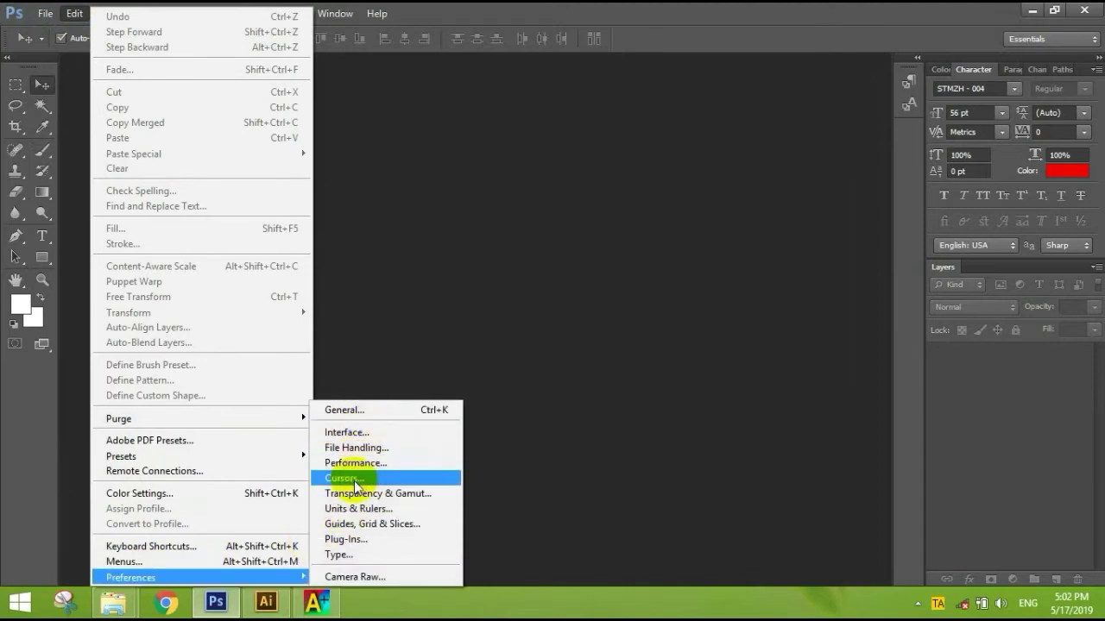
left_click(353, 554)
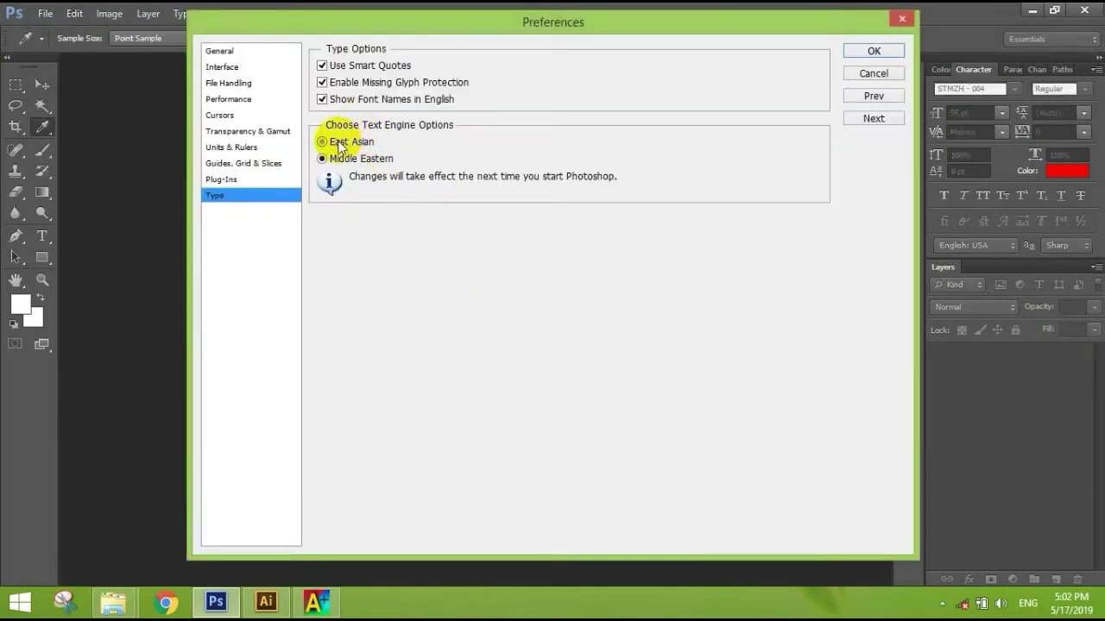
left_click(322, 141)
left_click(859, 51)
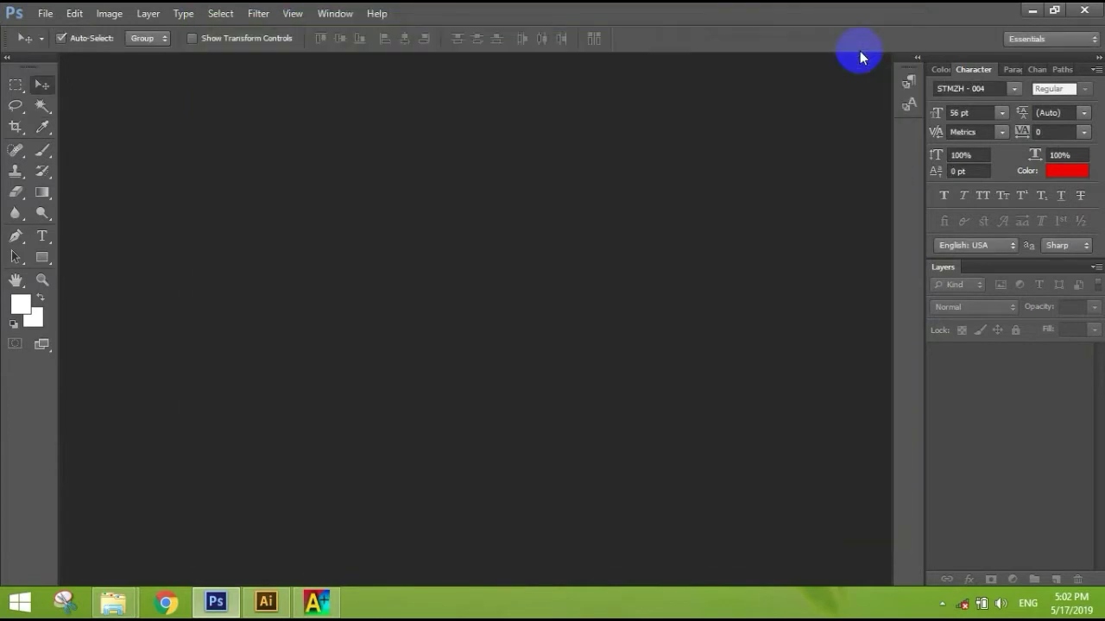
Create a new blank A5 document.
left_click(45, 13)
left_click(49, 32)
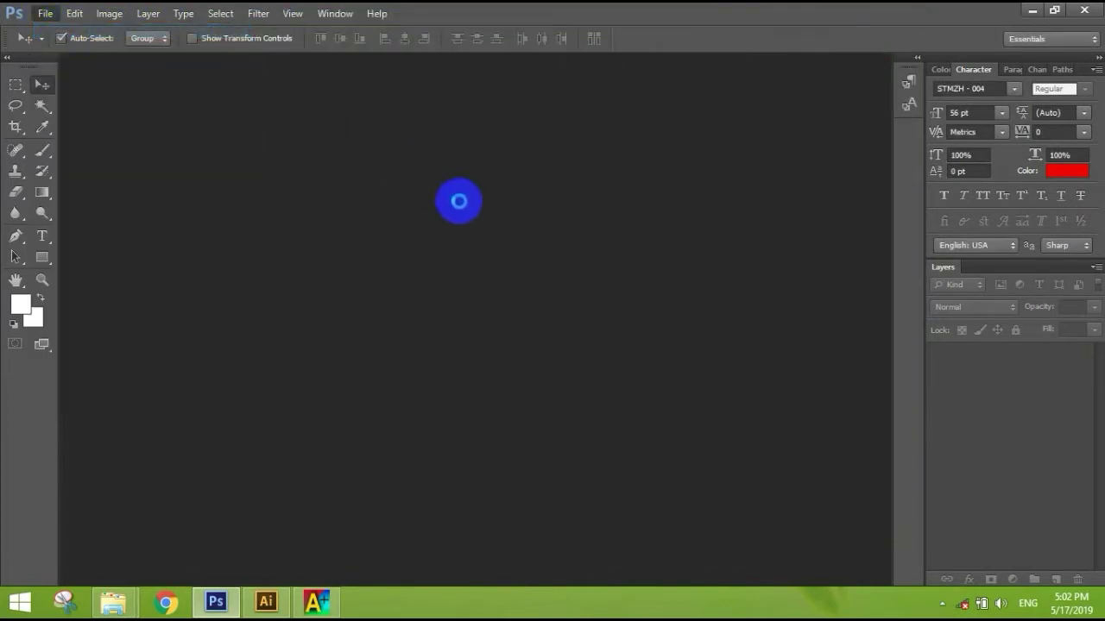
left_click(717, 142)
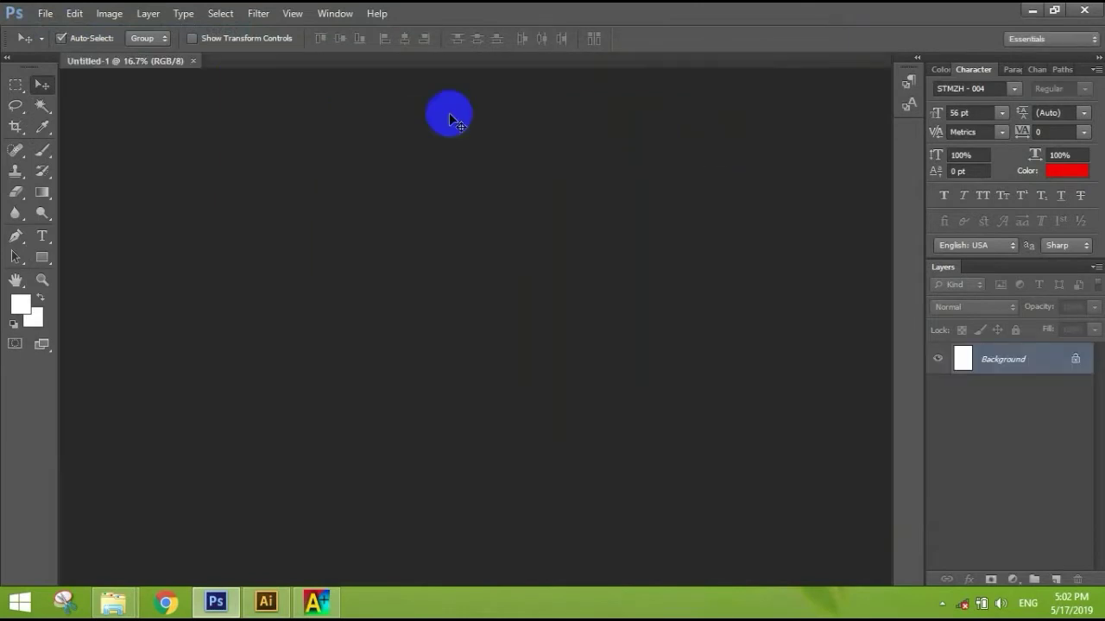
left_click(109, 13)
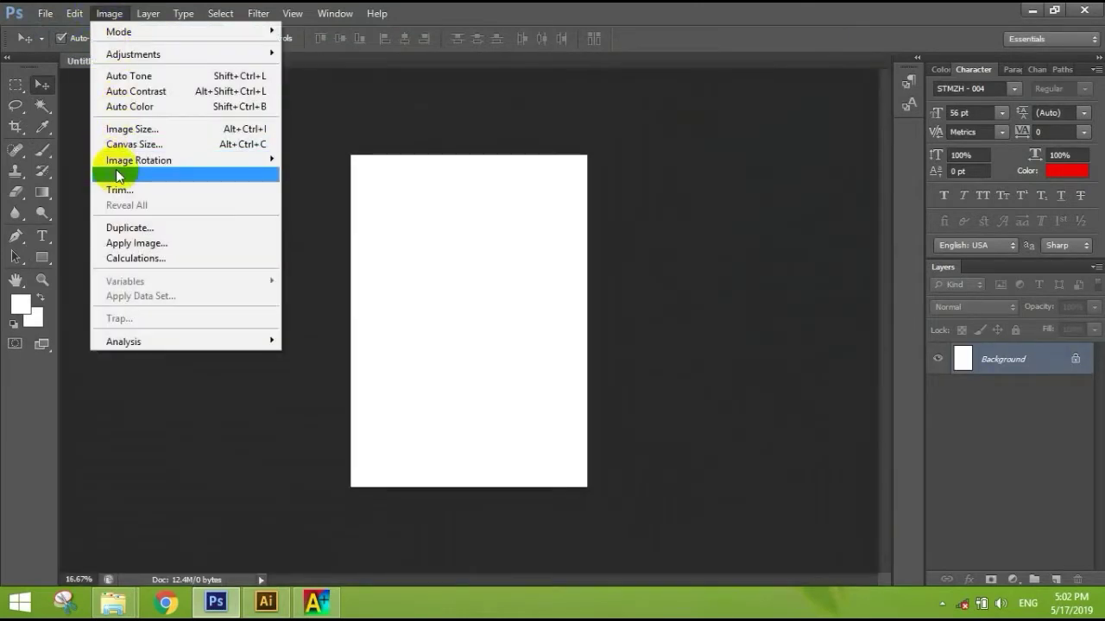
Rotate the canvas 90° to landscape and start a text layer near the top-left.
left_click(340, 189)
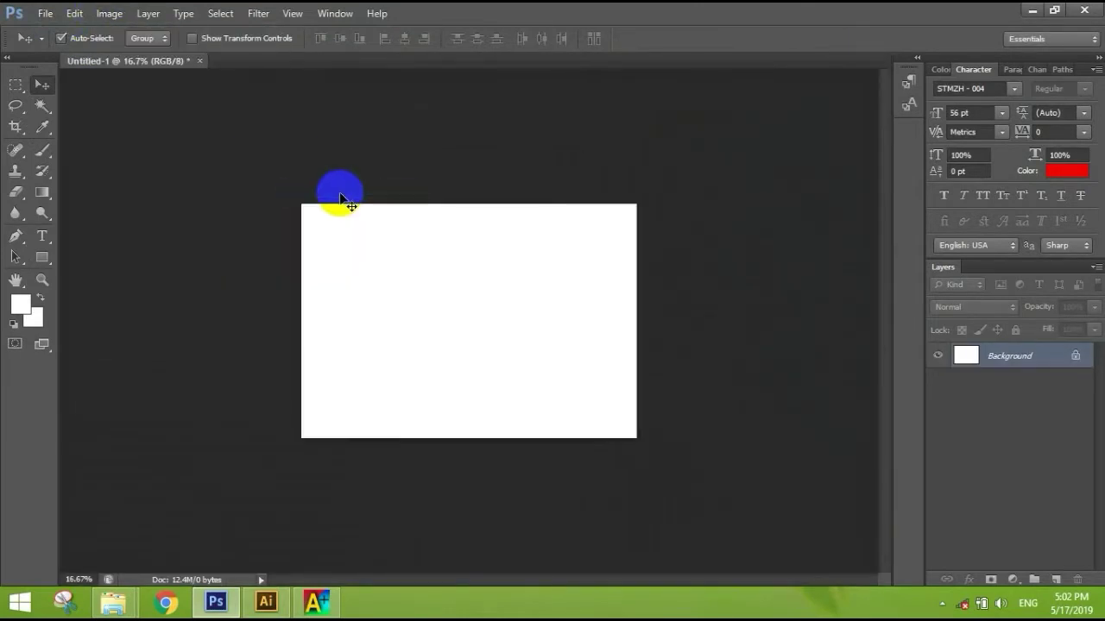
key("m")
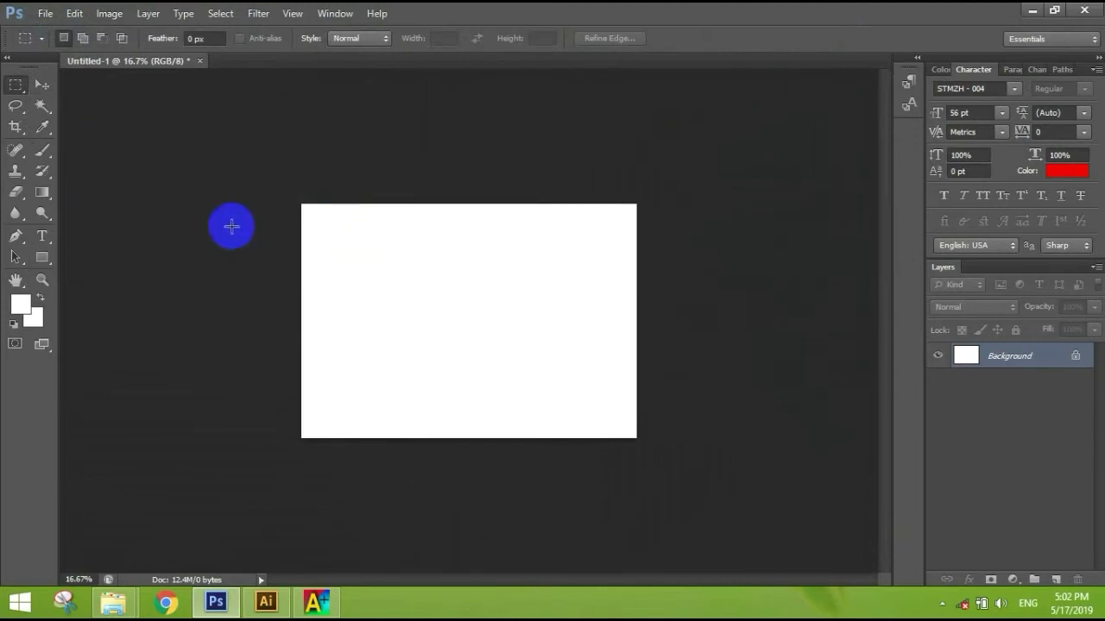
left_click(41, 235)
left_click(364, 263)
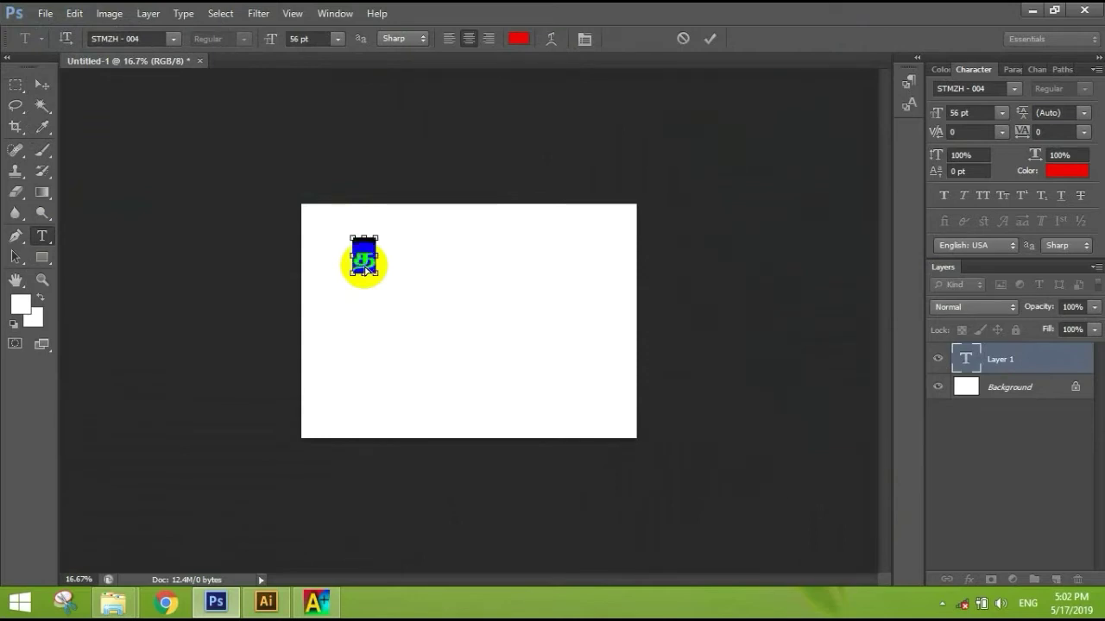
Enlarge the text from 96 to 136 pt and commit the text layer.
left_click(303, 38)
type("96")
key("Return")
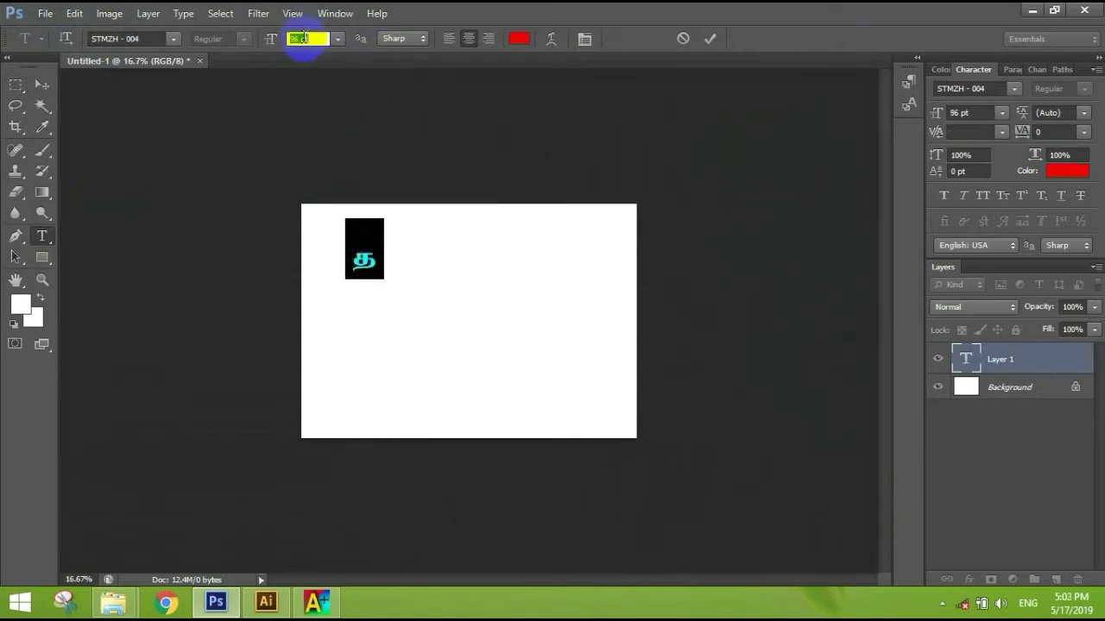
type("136")
key("Return")
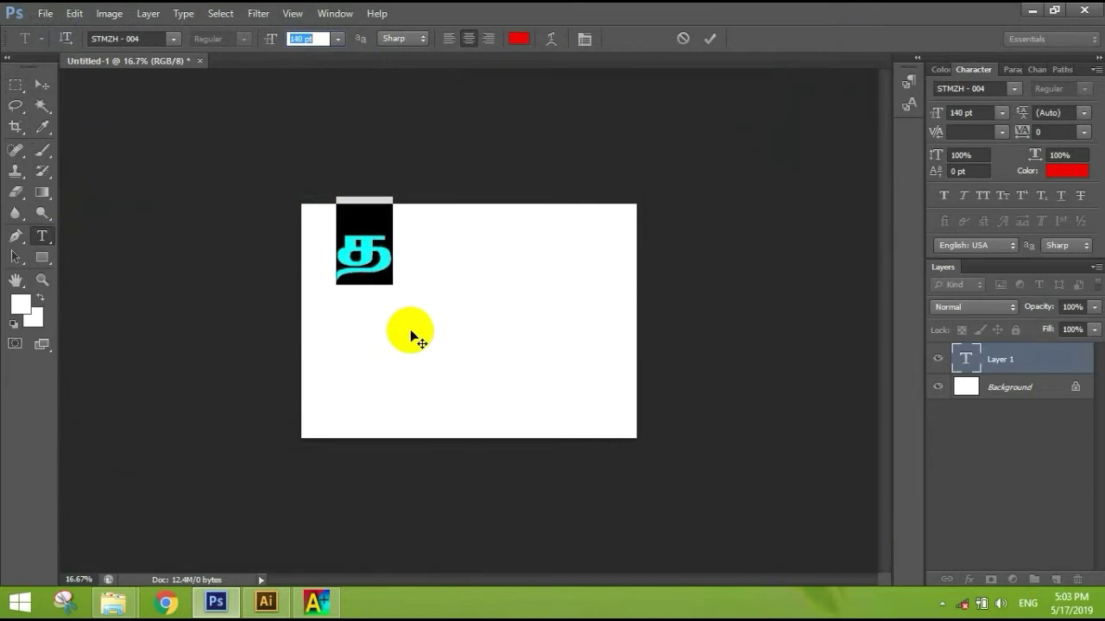
left_click(42, 85)
scroll(364, 293, "up", 3)
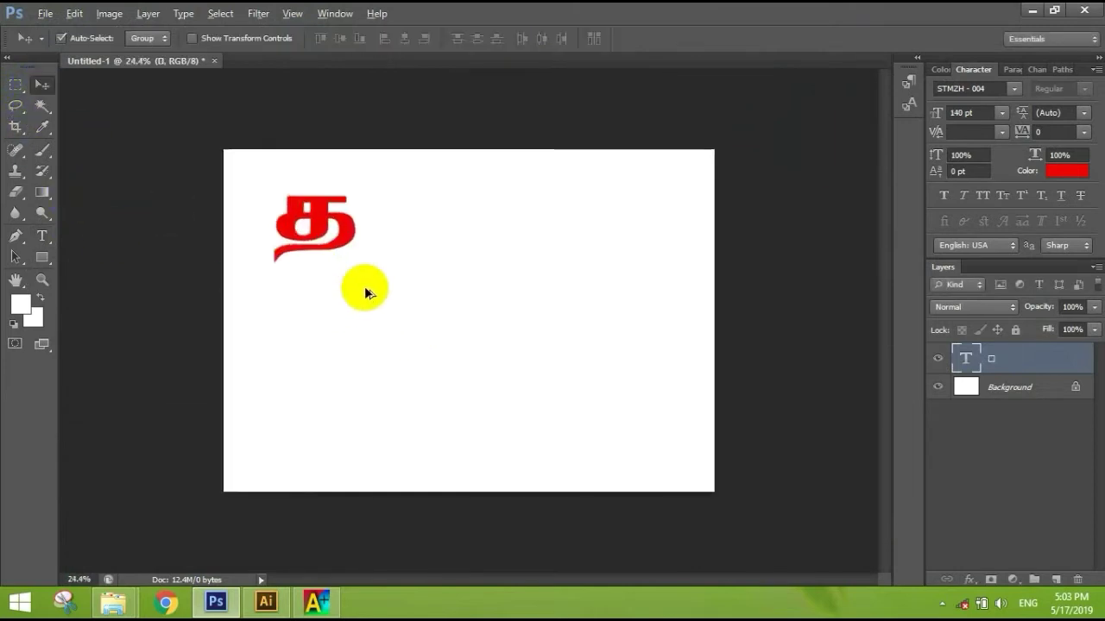
scroll(364, 286, "up", 1)
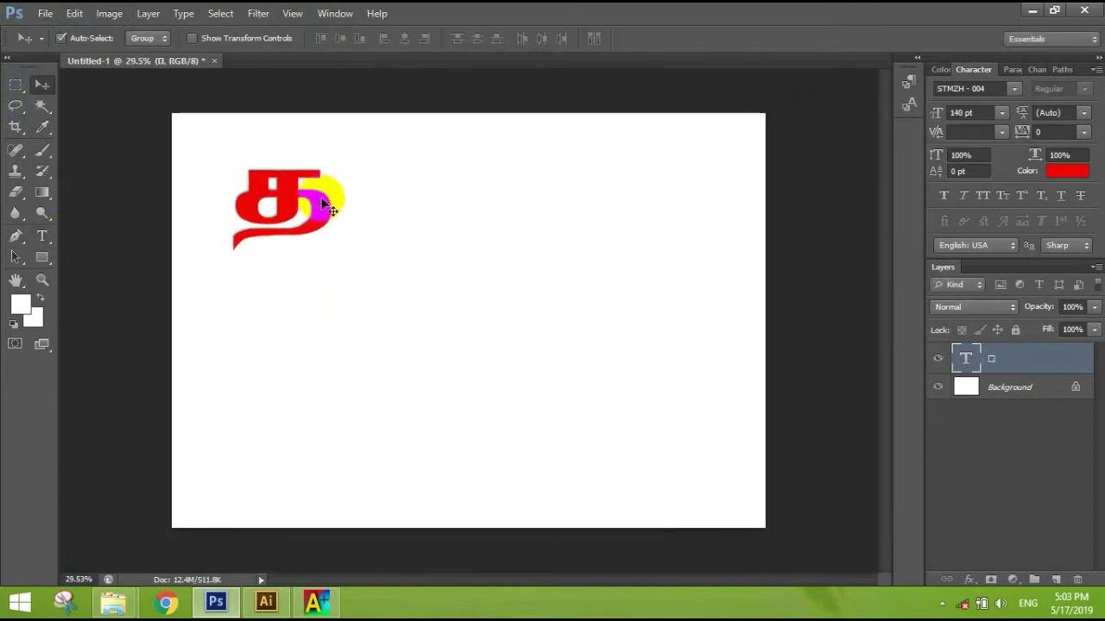
Add the remaining glyphs to complete ல்மித and move the word right and down.
left_click(41, 236)
left_click(300, 208)
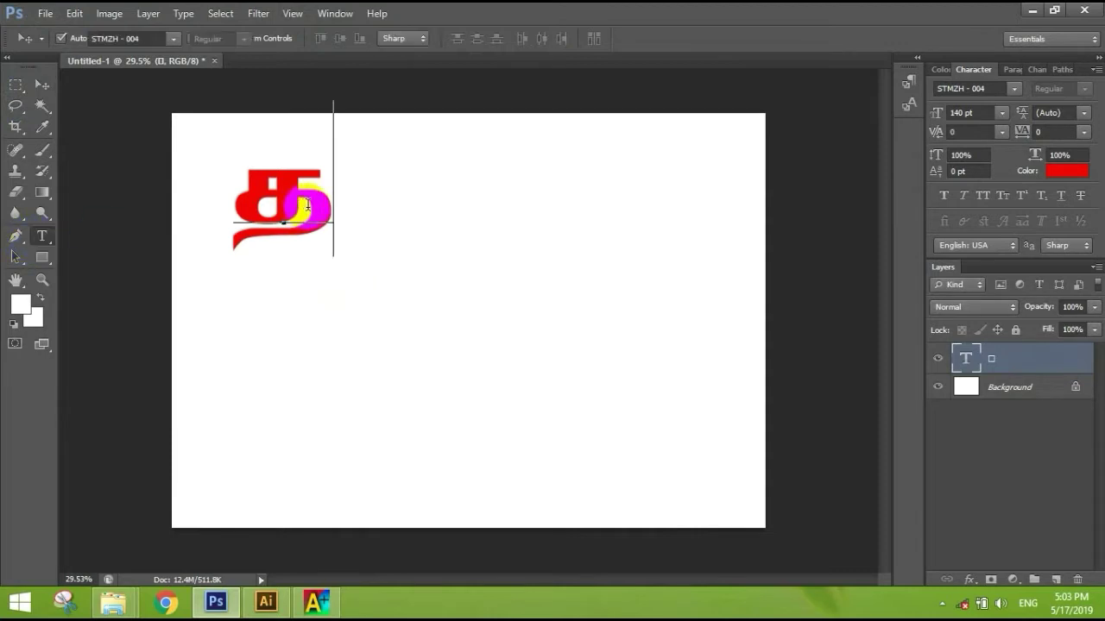
left_click_drag(299, 207, 231, 194)
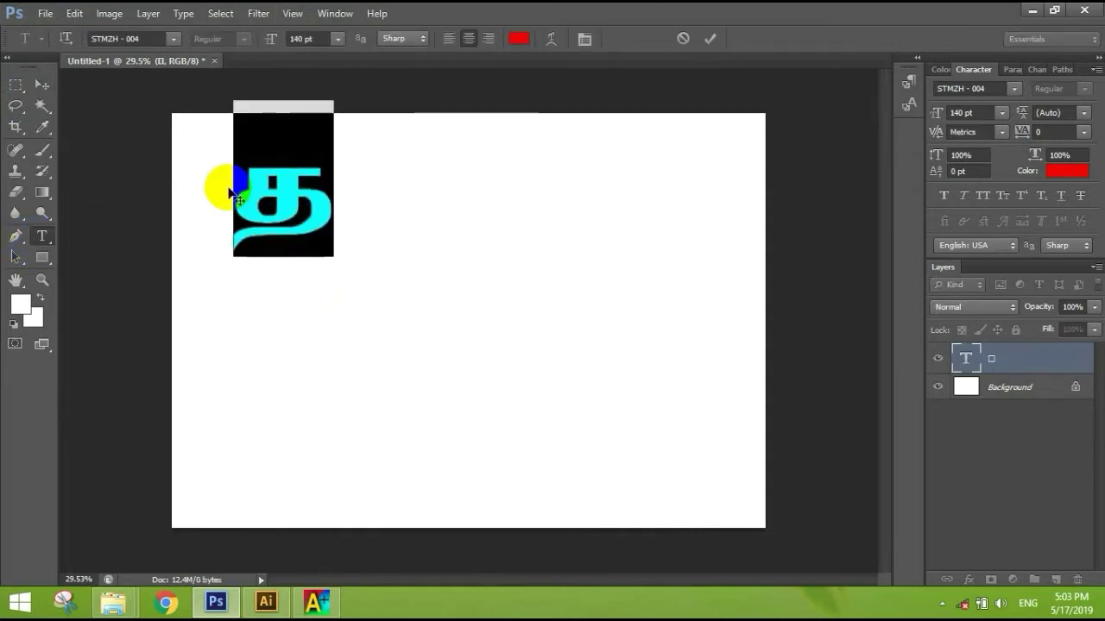
key("Right")
type("kp")
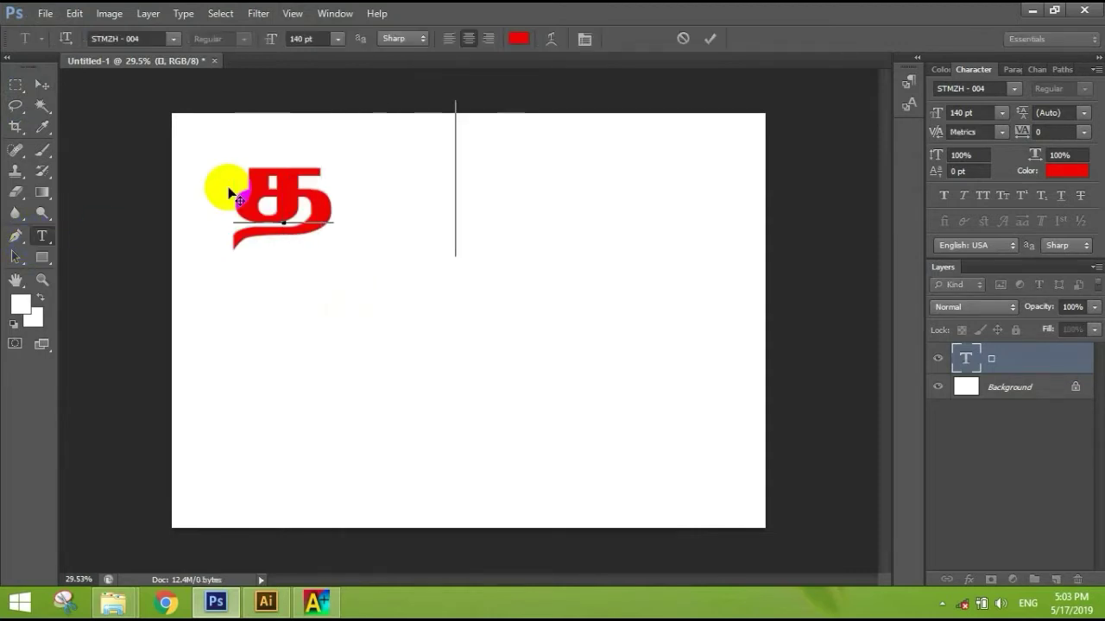
key("ctrl+a")
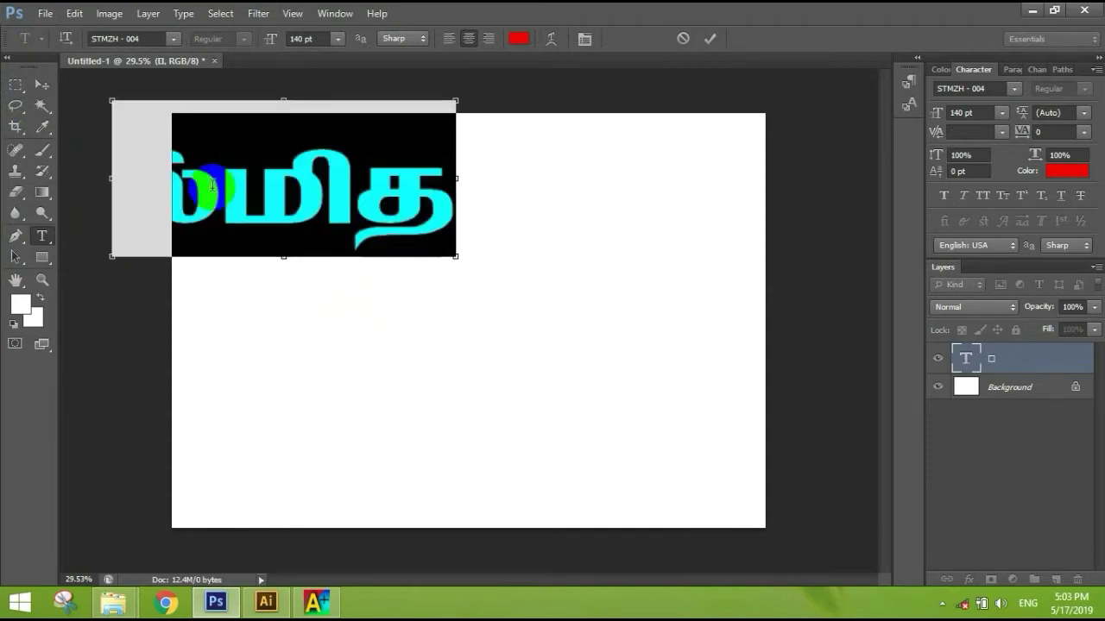
key("ctrl+h")
left_click(41, 84)
left_click_drag(328, 181, 427, 198)
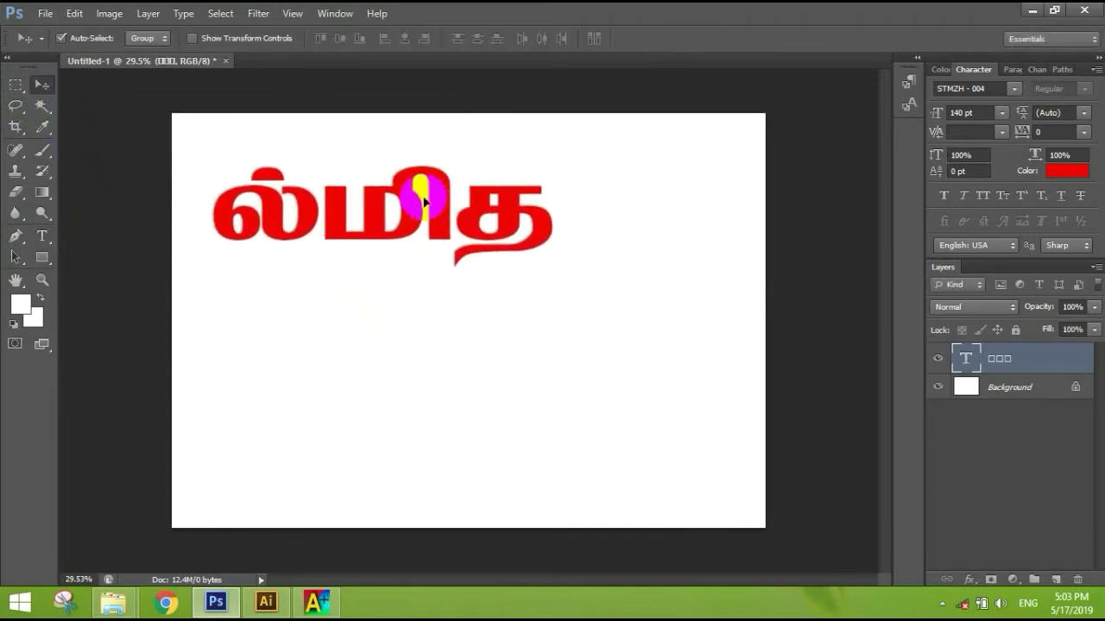
Discard the current document unsaved and create a new A5 document rotated 90° to landscape.
left_click(225, 61)
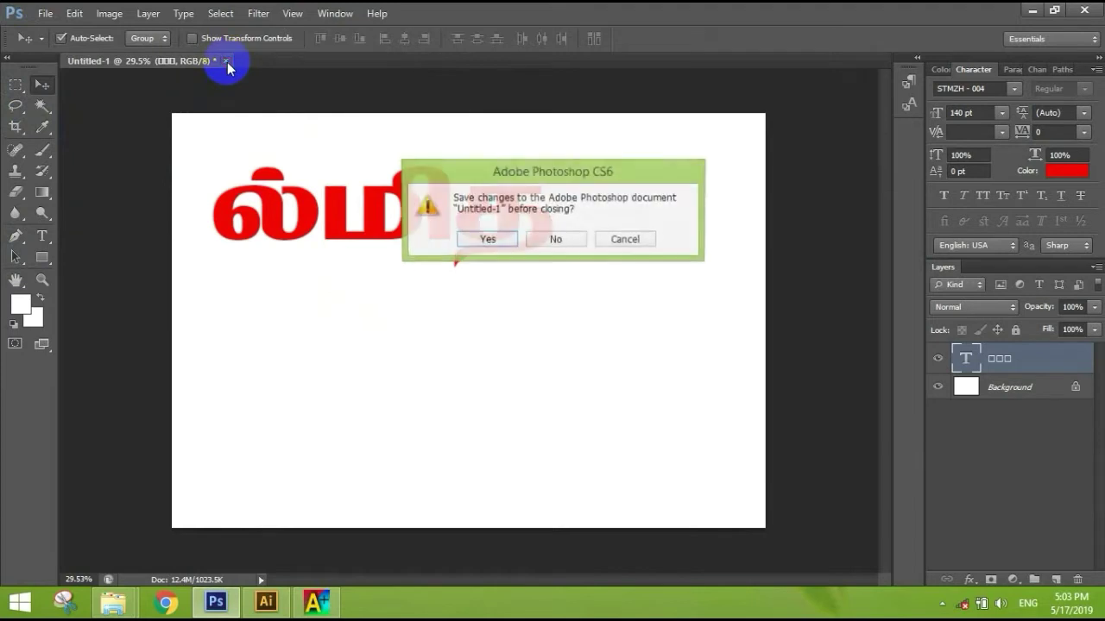
left_click(557, 240)
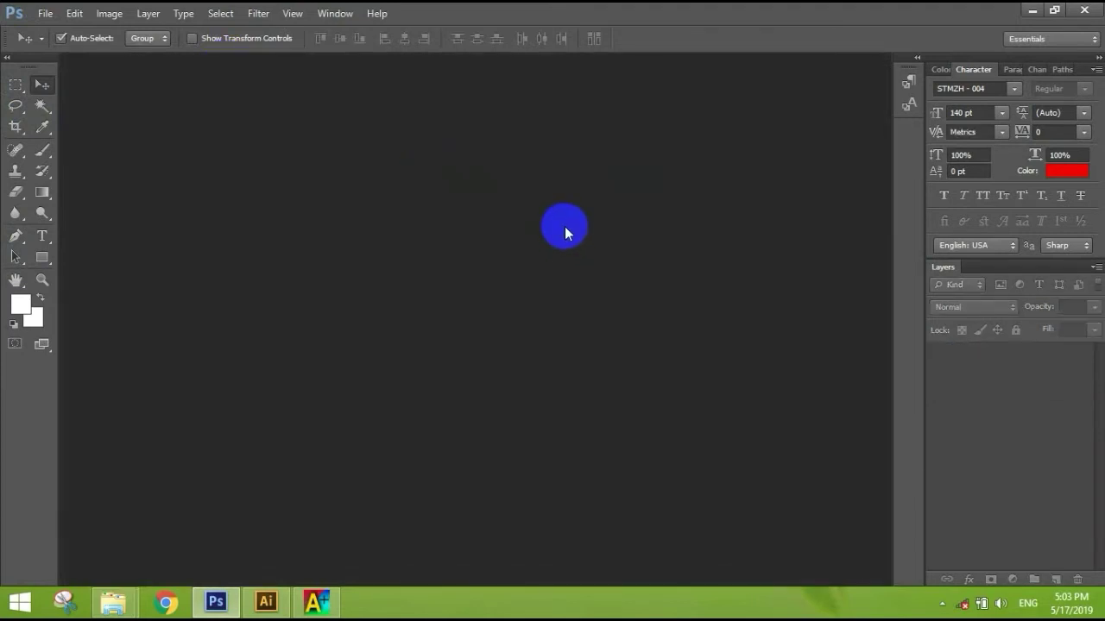
key("m")
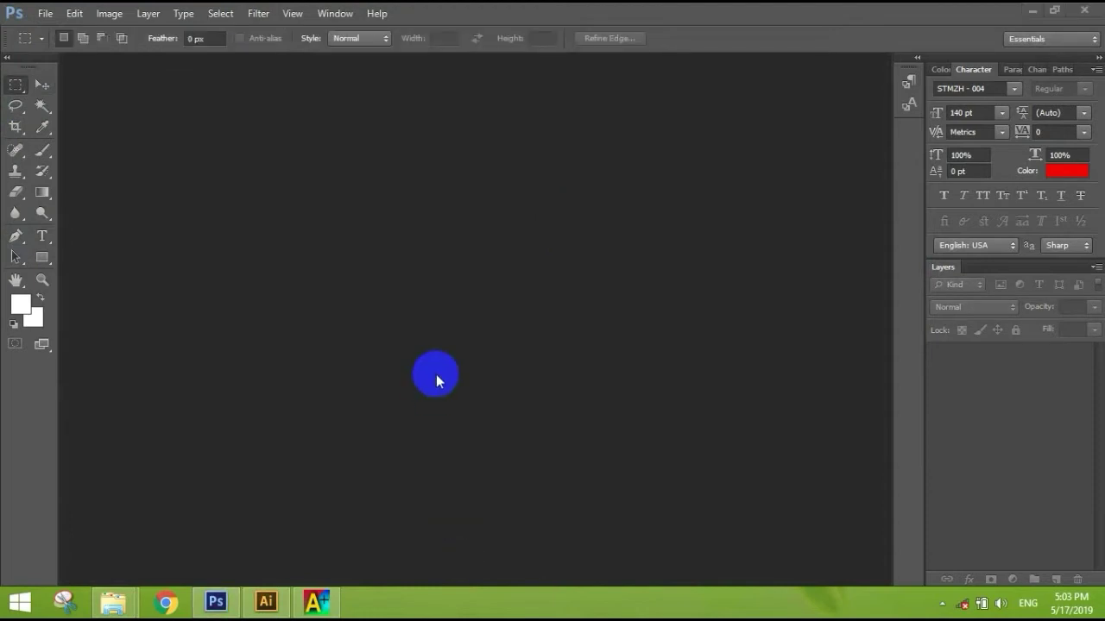
left_click(45, 15)
left_click(50, 30)
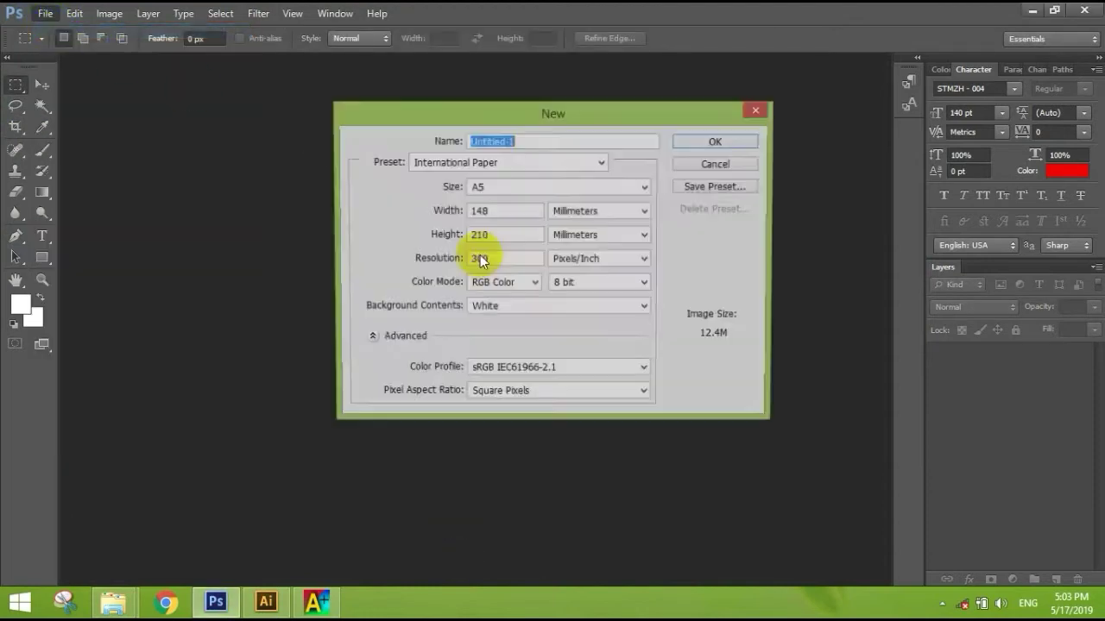
left_click(697, 142)
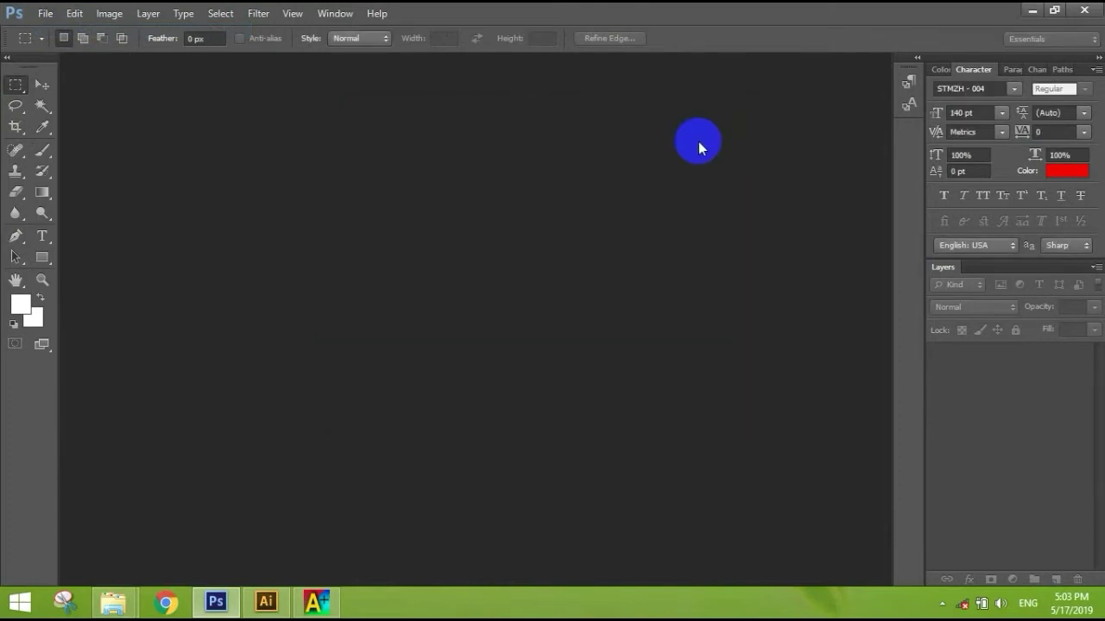
left_click(108, 13)
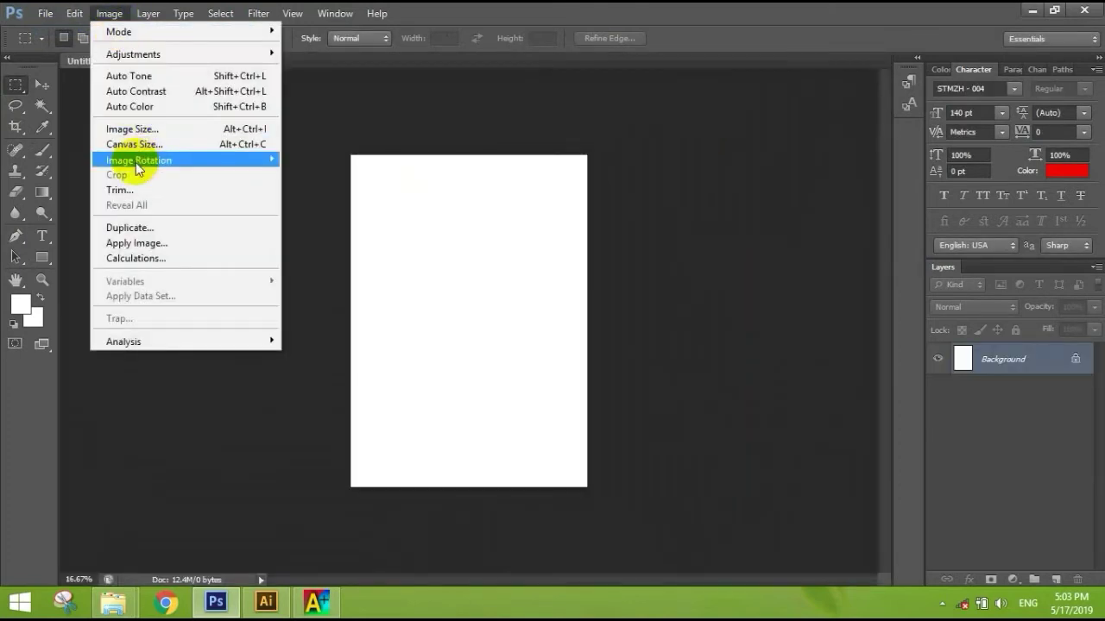
mouse_move(139, 159)
left_click(320, 183)
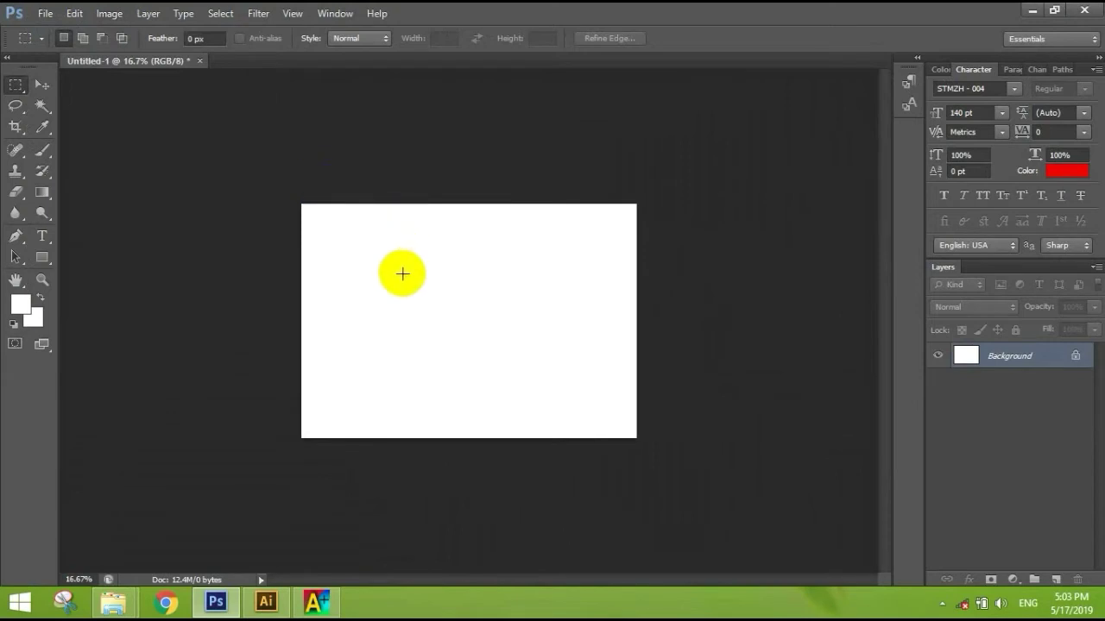
Zoom in on the canvas and start a new text line.
key("ctrl+plus")
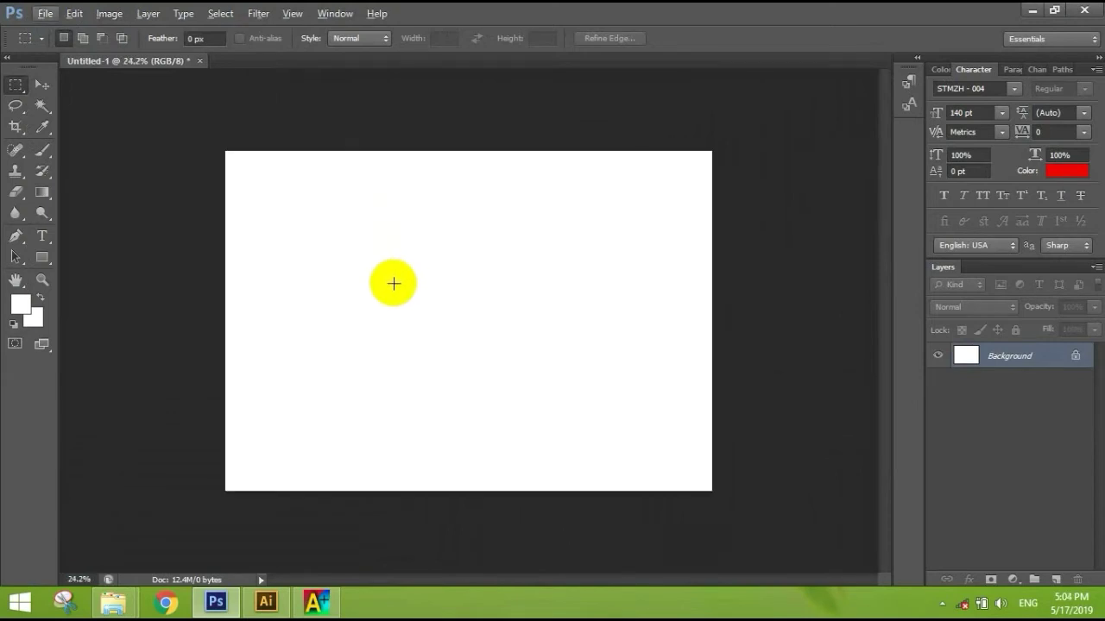
left_click(38, 236)
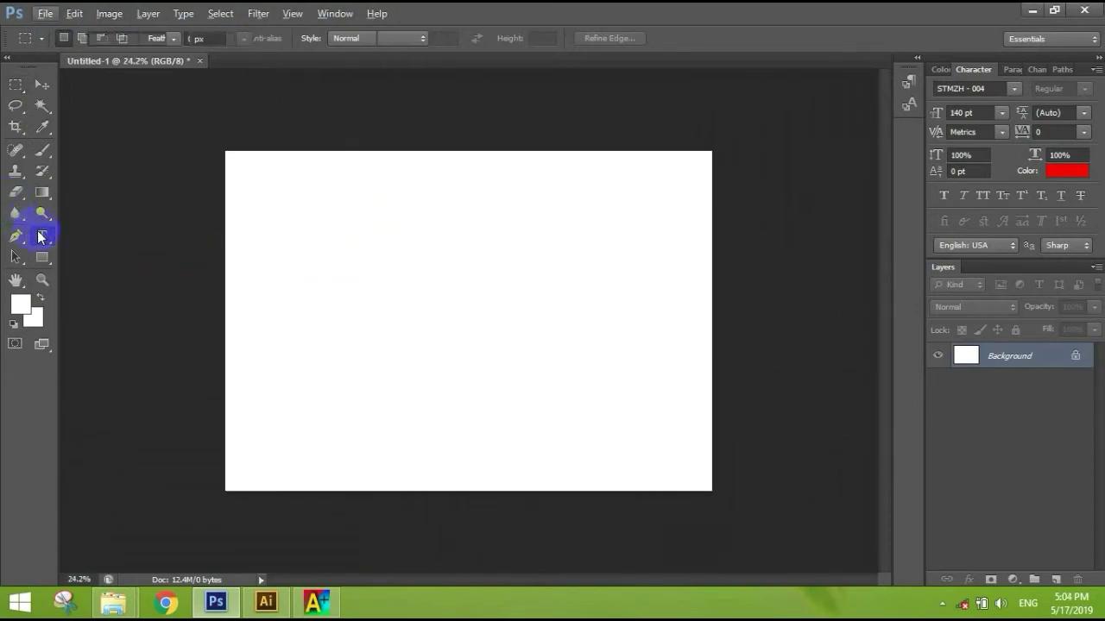
left_click(346, 239)
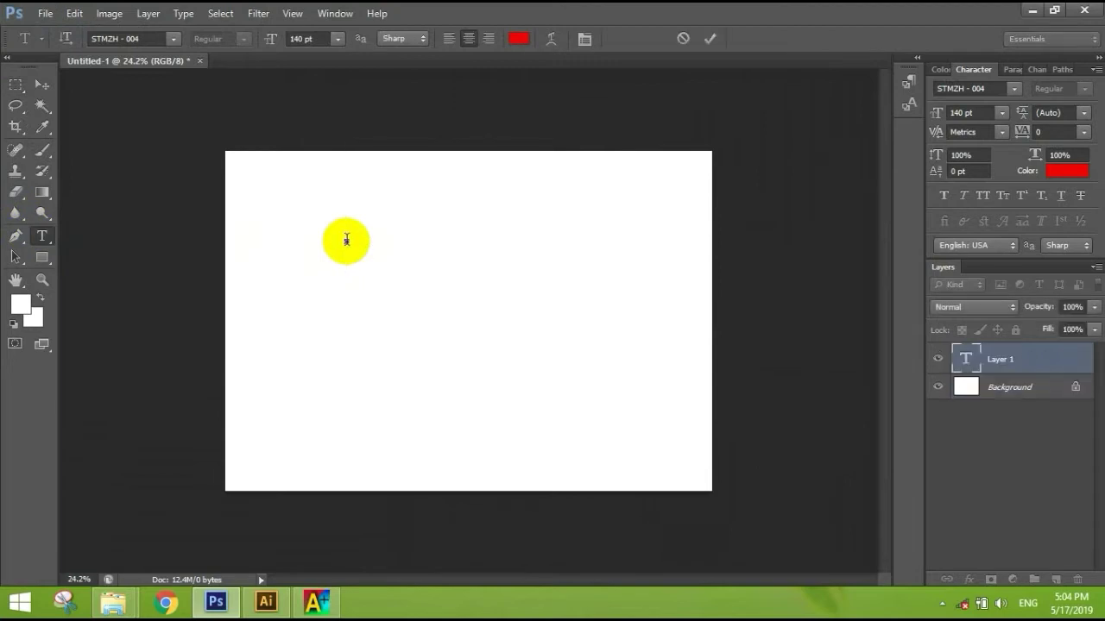
left_click(941, 604)
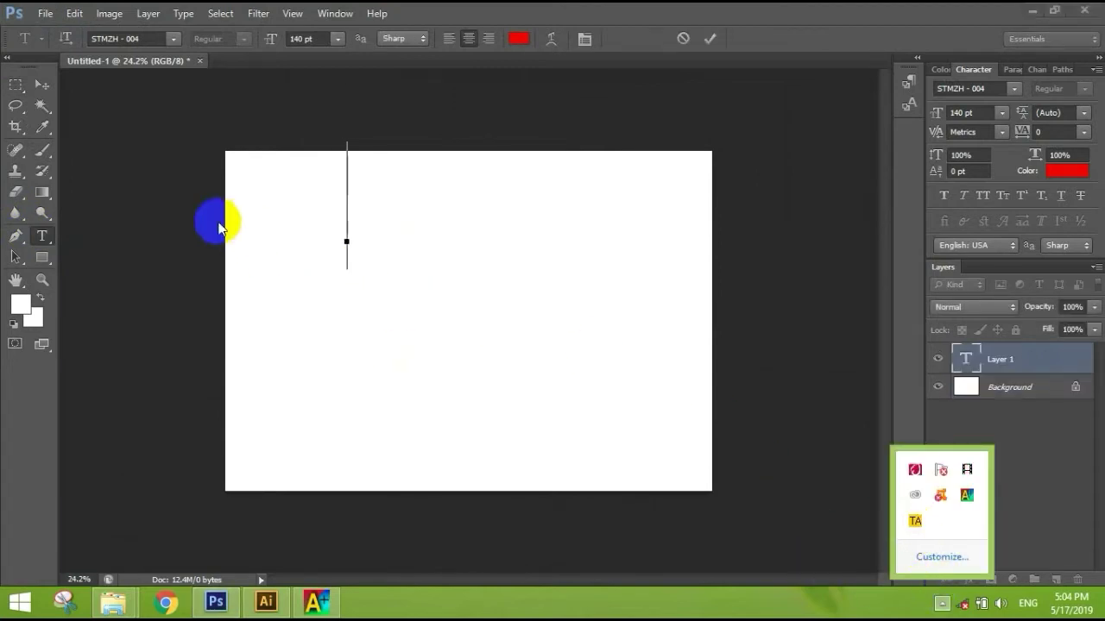
left_click(352, 205)
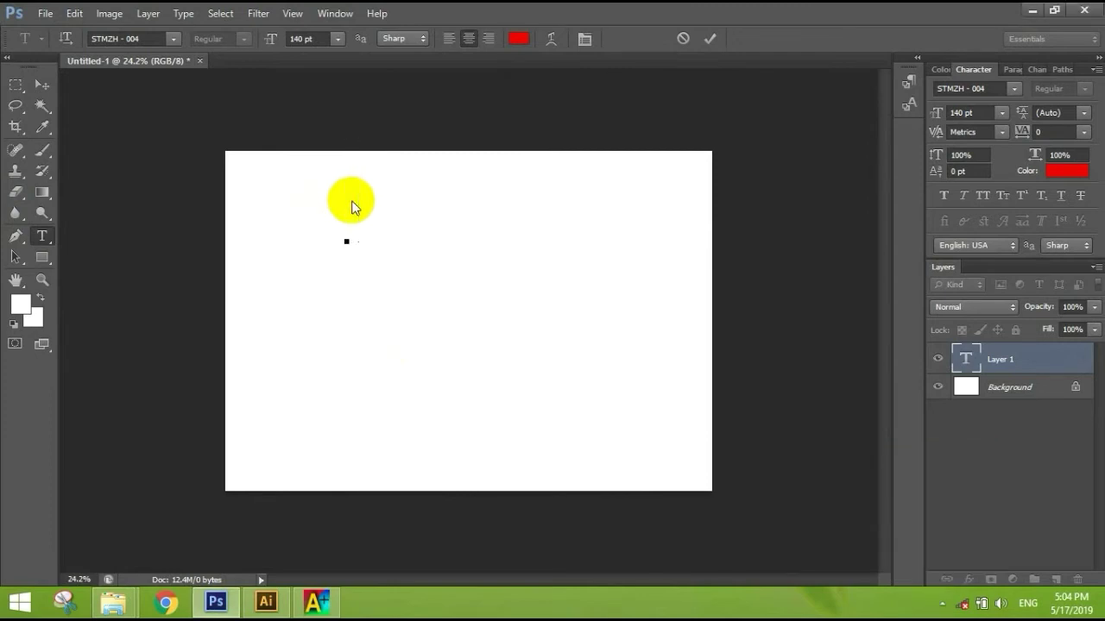
Type தமிழ் via Azhagi+, correcting the last letter to ழ், and drag it toward the centre.
type("L")
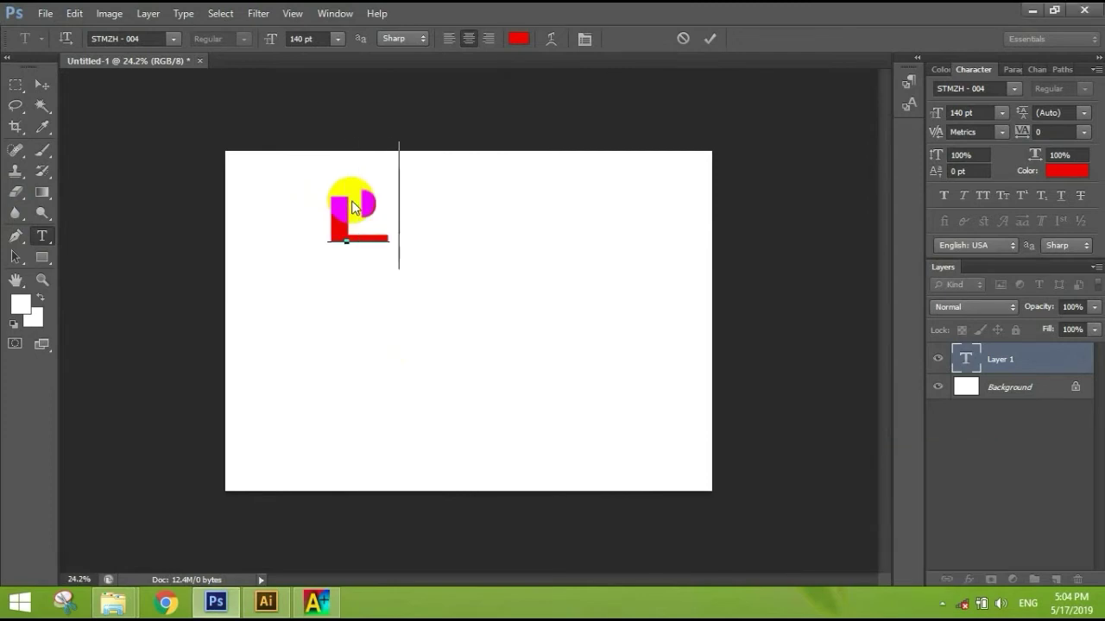
key("BackSpace")
type("f")
type("மில்")
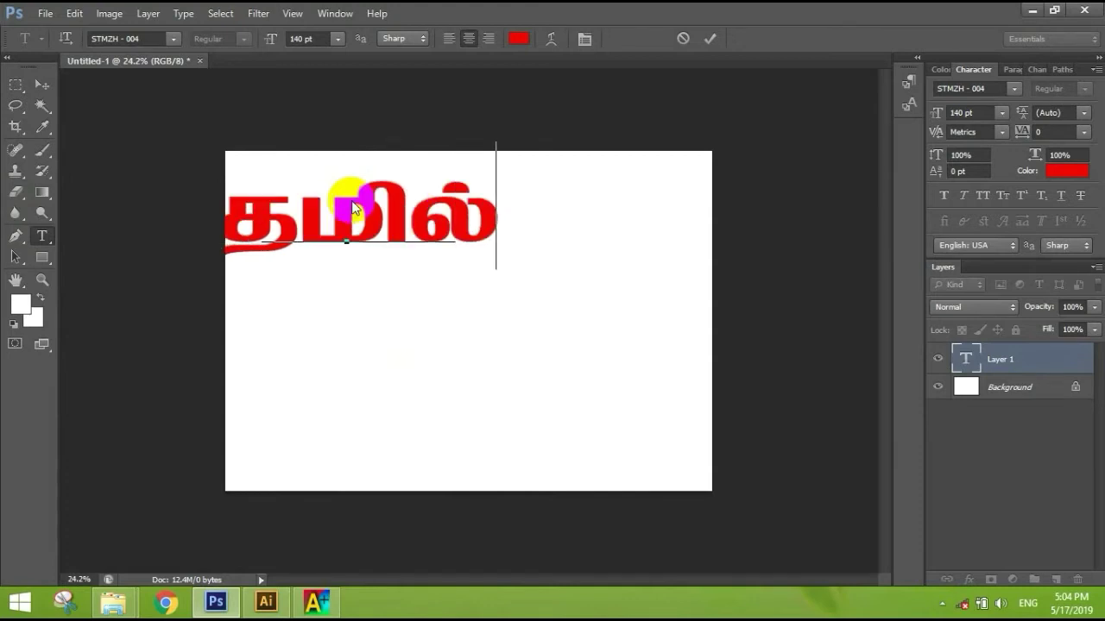
key("BackSpace")
key("BackSpace")
type("ழ்")
key("ctrl+a")
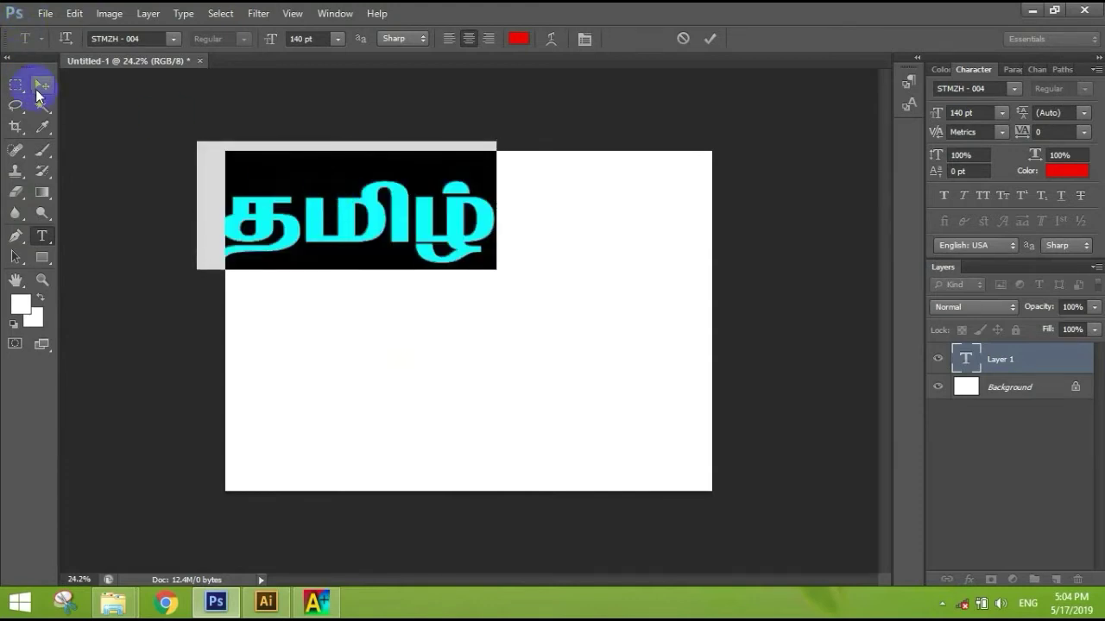
left_click(39, 86)
left_click_drag(315, 226, 420, 279)
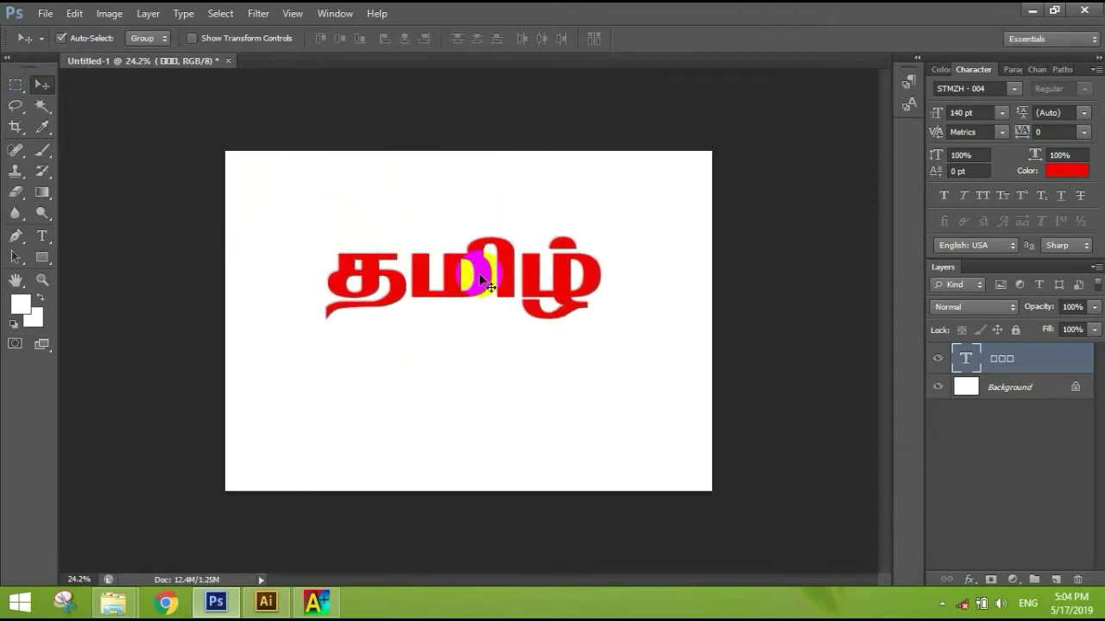
left_click(316, 603)
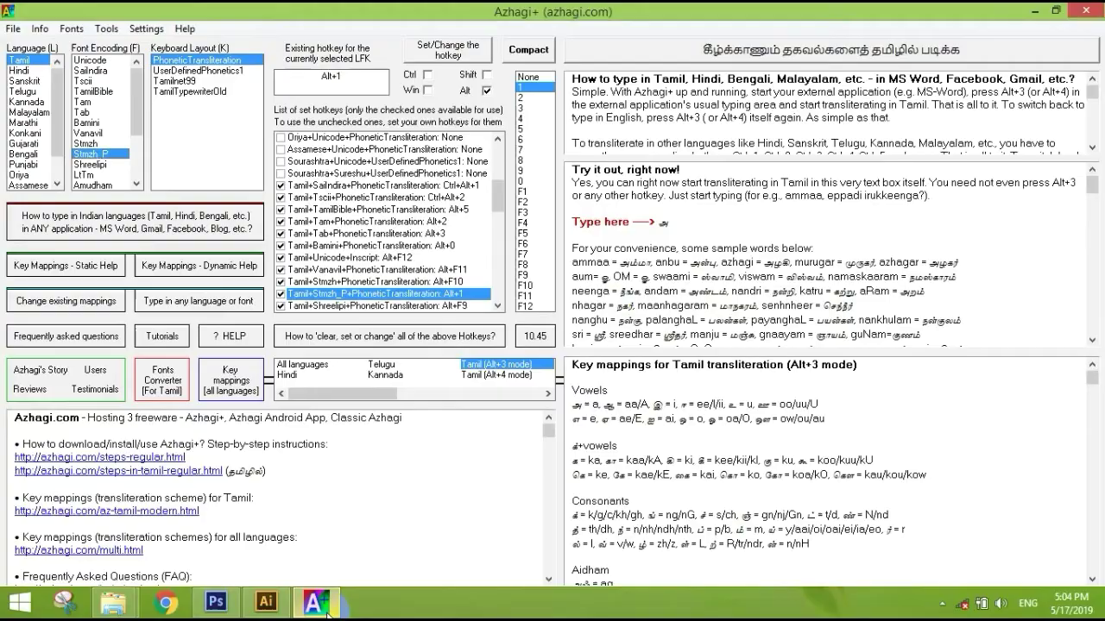
left_click(235, 388)
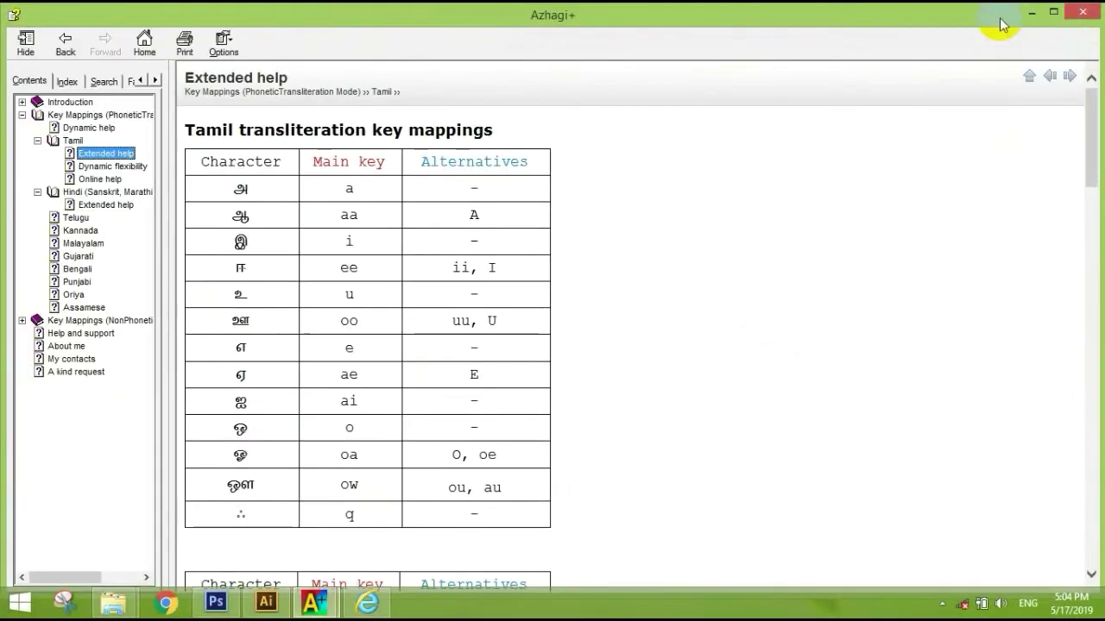
left_click(364, 606)
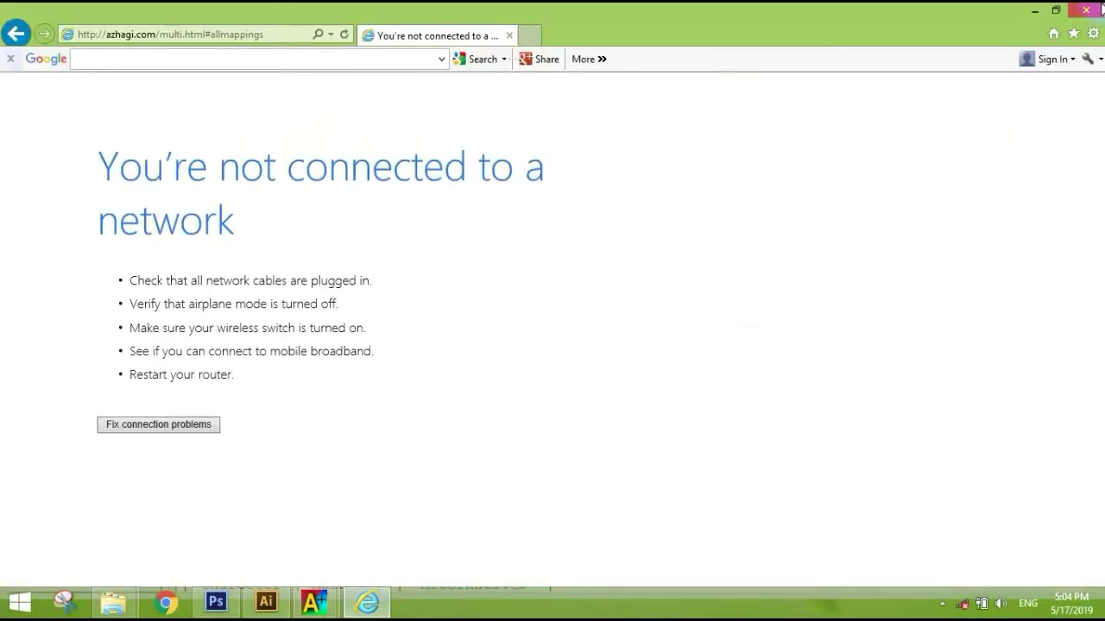
left_click(1089, 9)
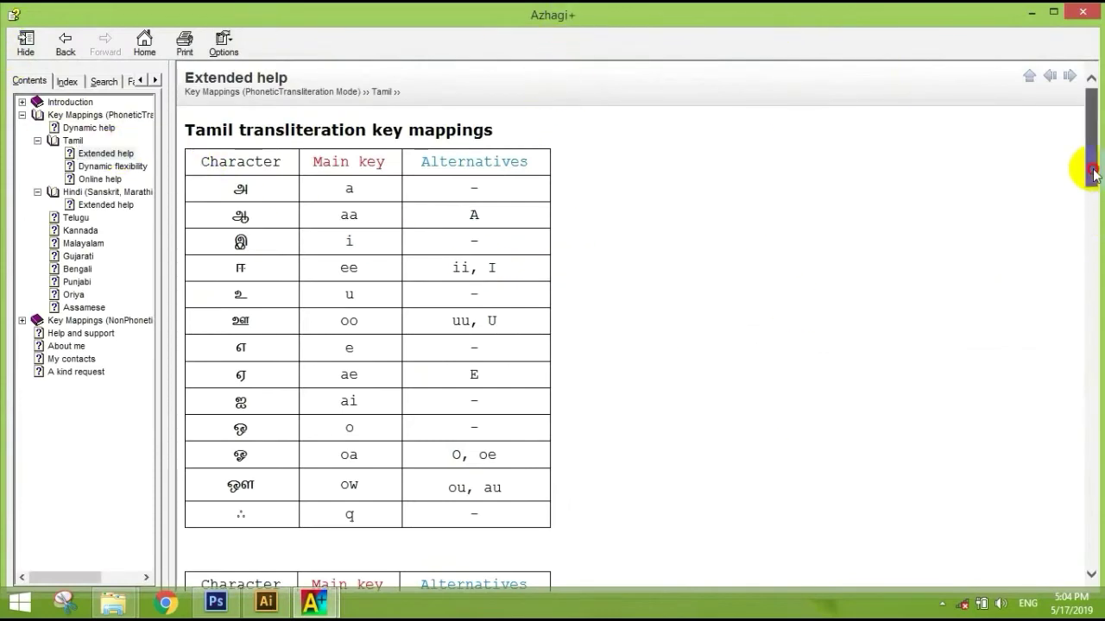
mouse_move(1086, 173)
left_mouse_down()
mouse_move(1060, 446)
mouse_move(1077, 290)
left_mouse_up()
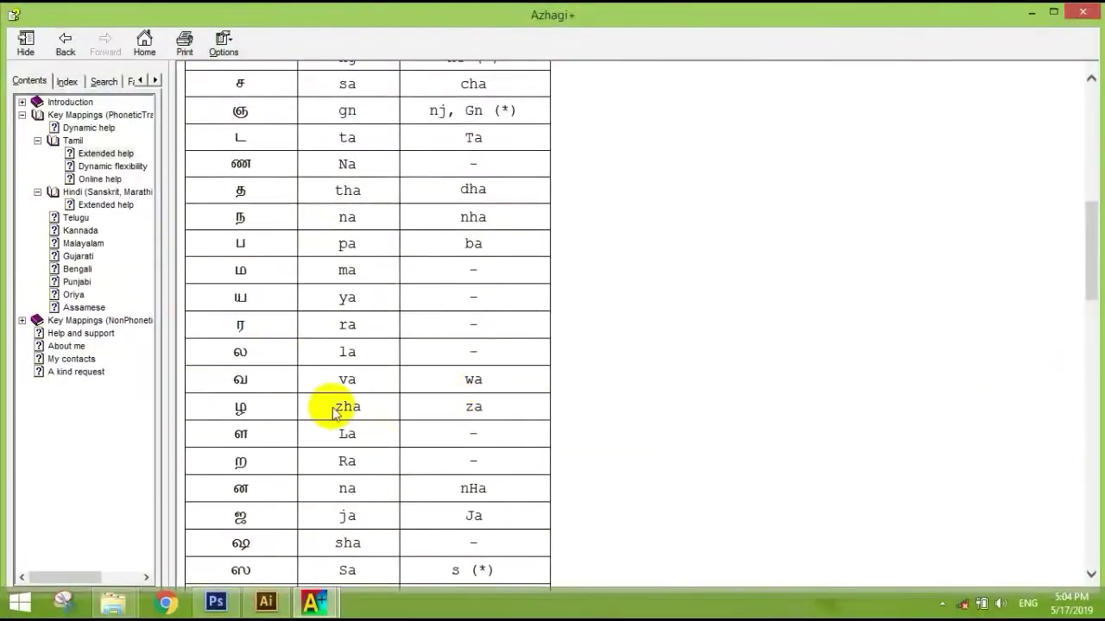
left_click_drag(289, 409, 217, 406)
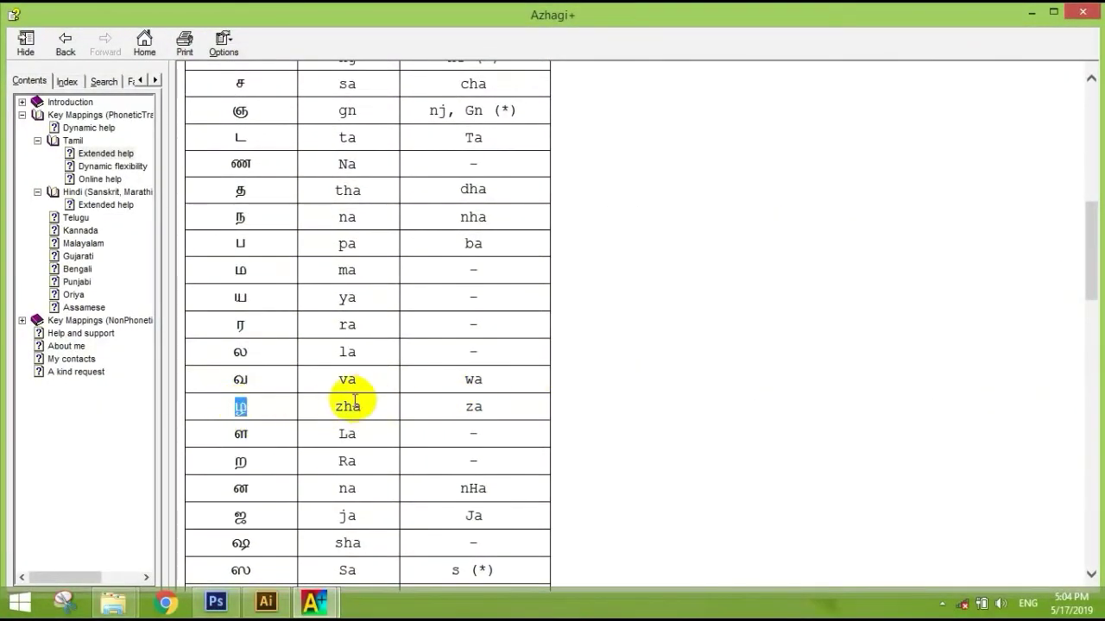
left_click_drag(339, 405, 367, 407)
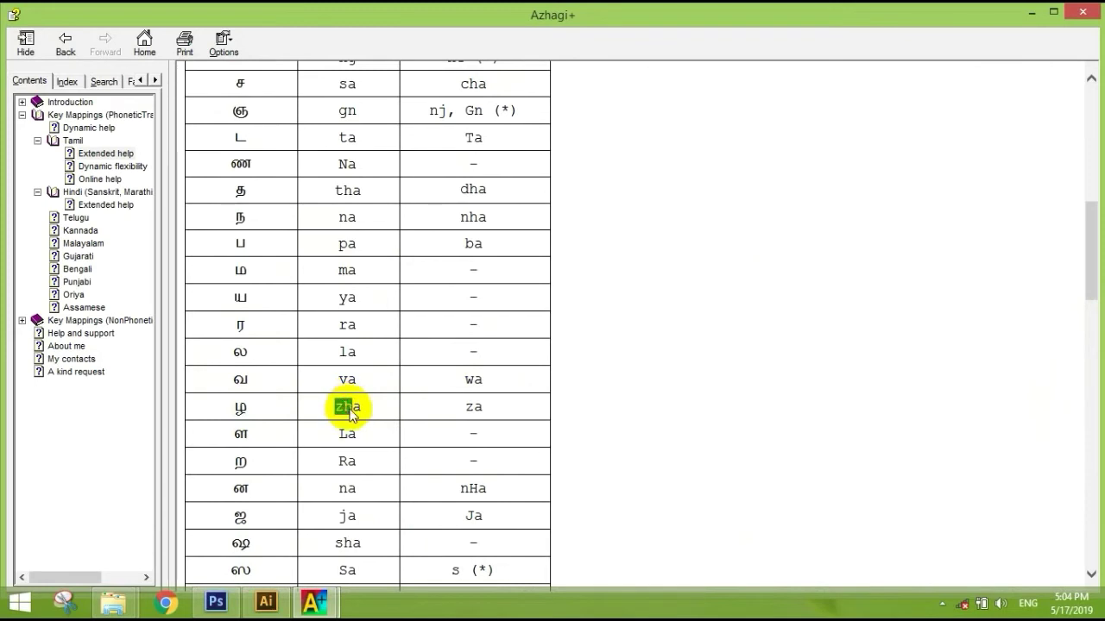
left_click(365, 423)
double_click(241, 407)
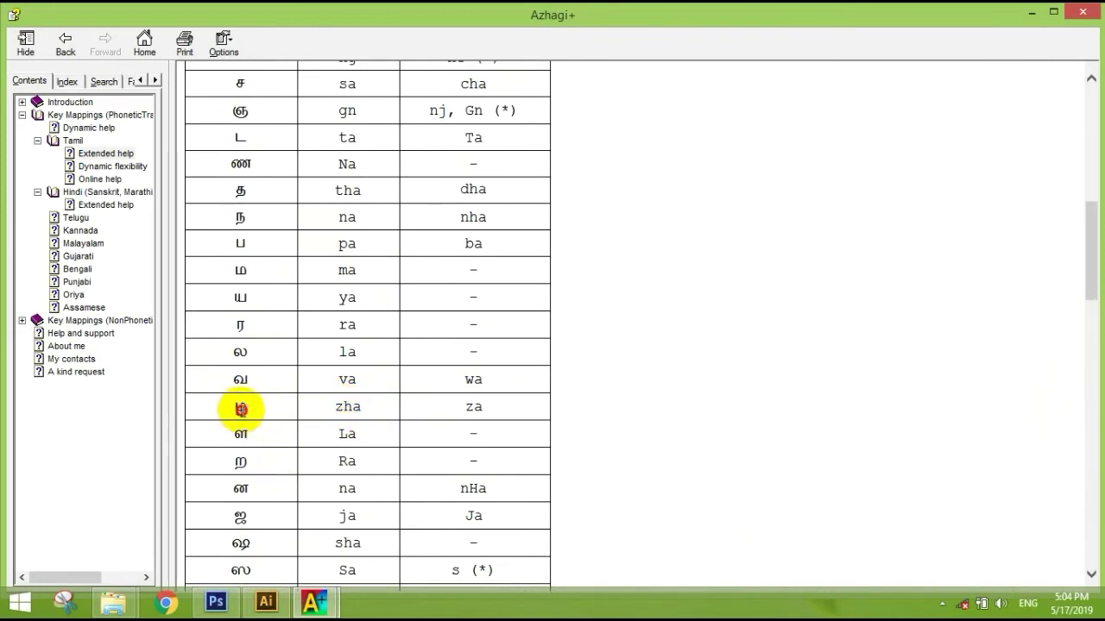
left_click(234, 611)
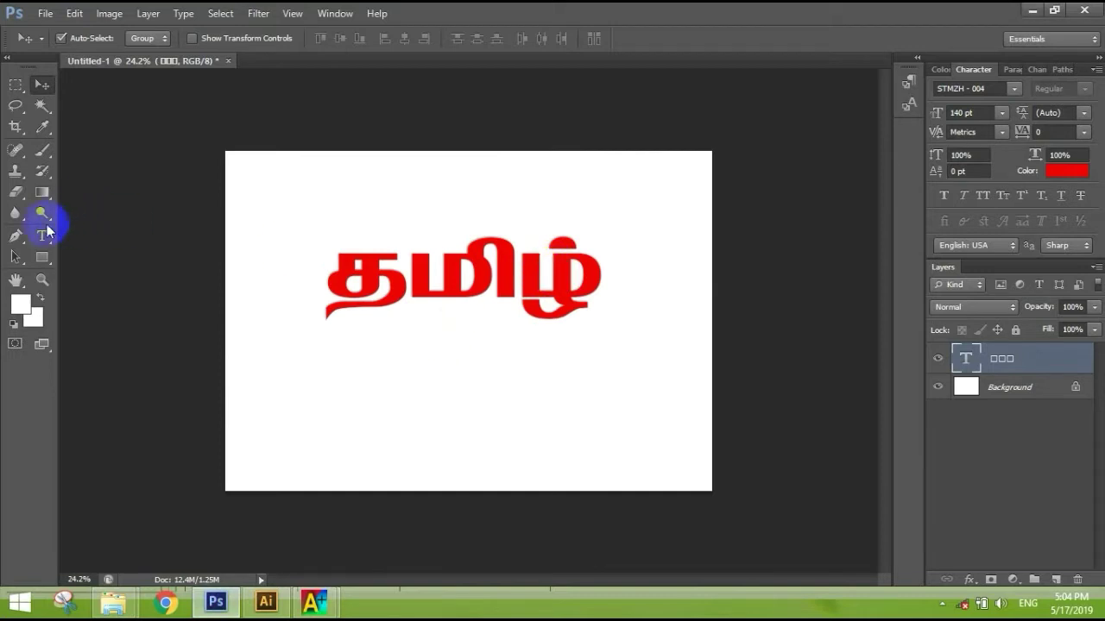
Replace the existing Tamil word with newly typed text for தமிழ் மொ.
left_click(41, 236)
double_click(460, 258)
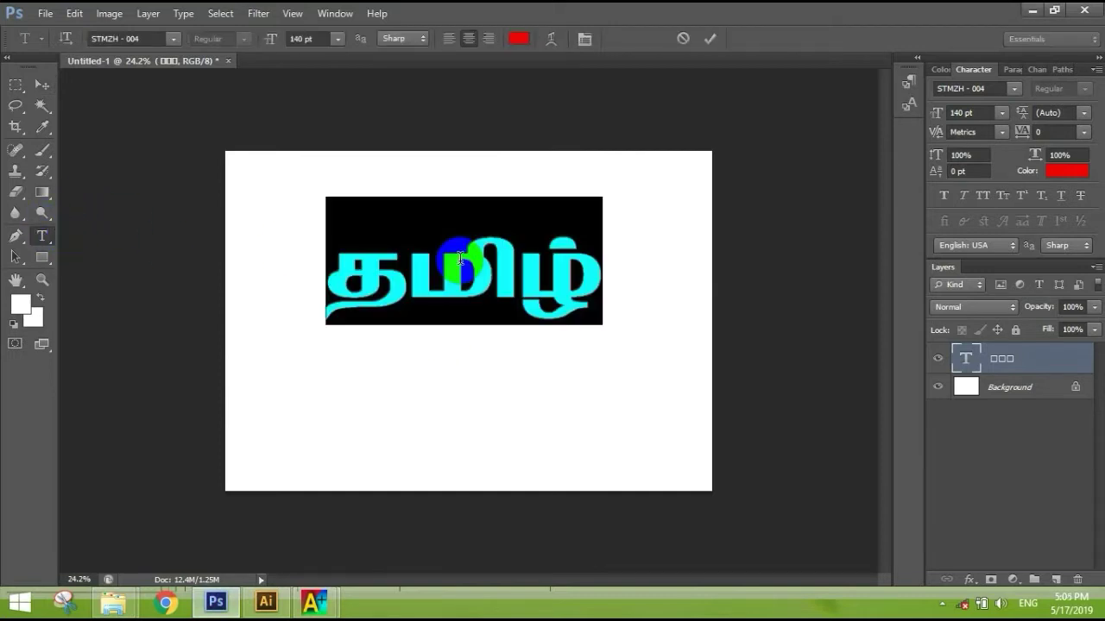
key("BackSpace")
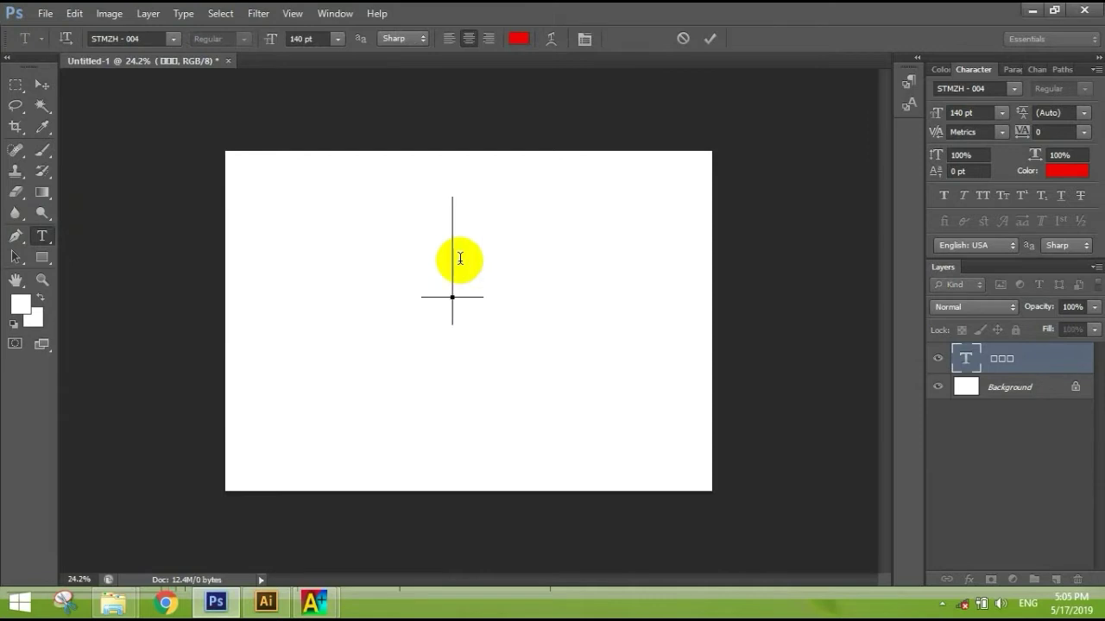
type("F")
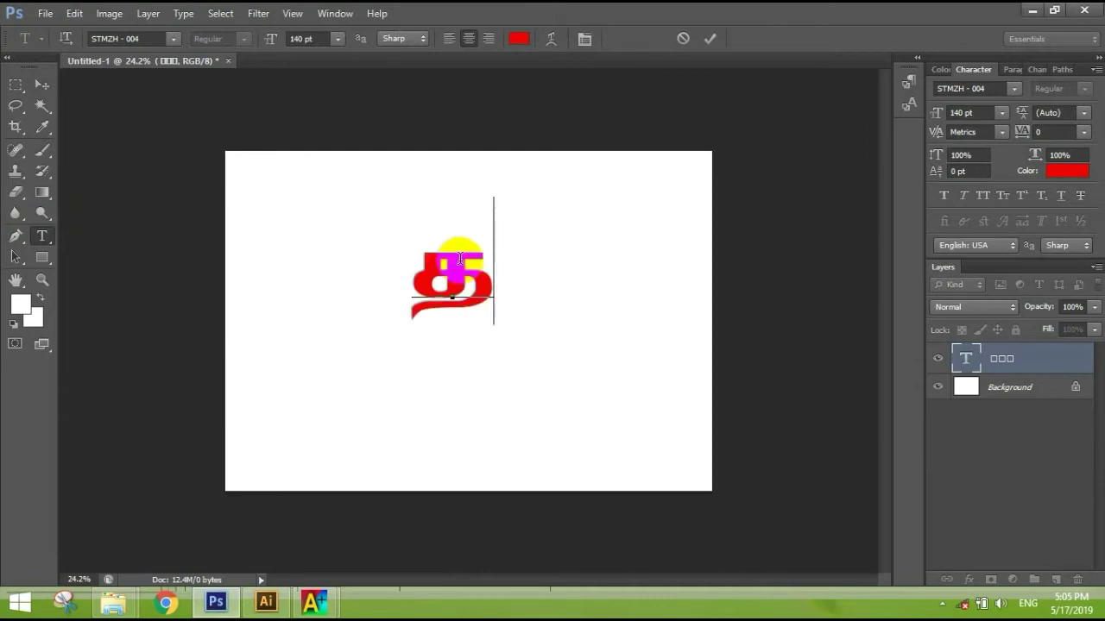
type("kpy;")
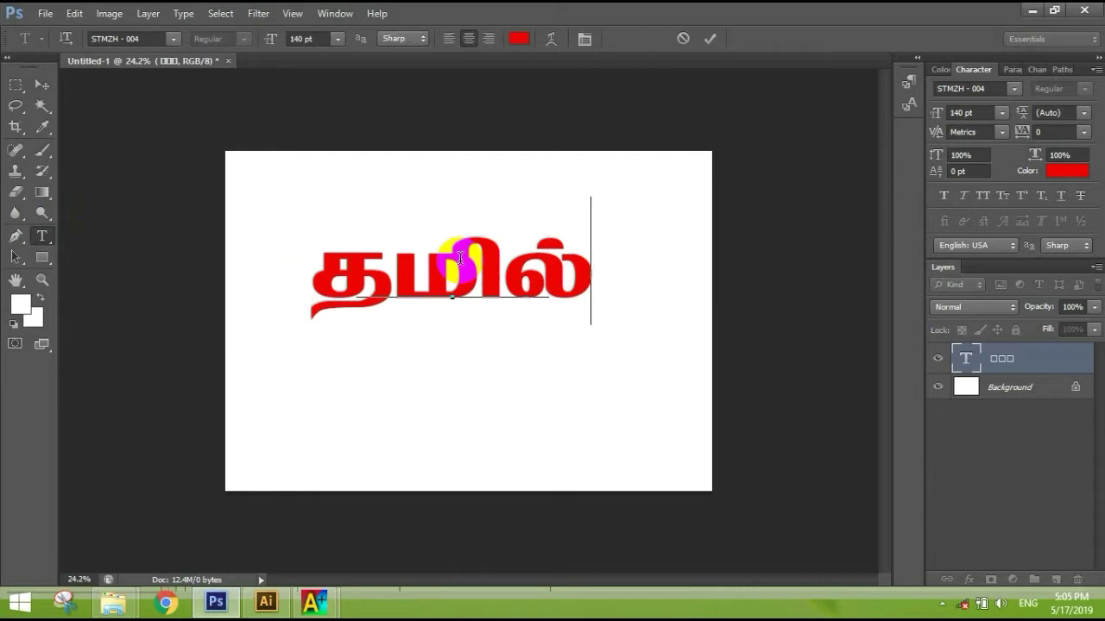
key("BackSpace")
key("BackSpace")
type("o;")
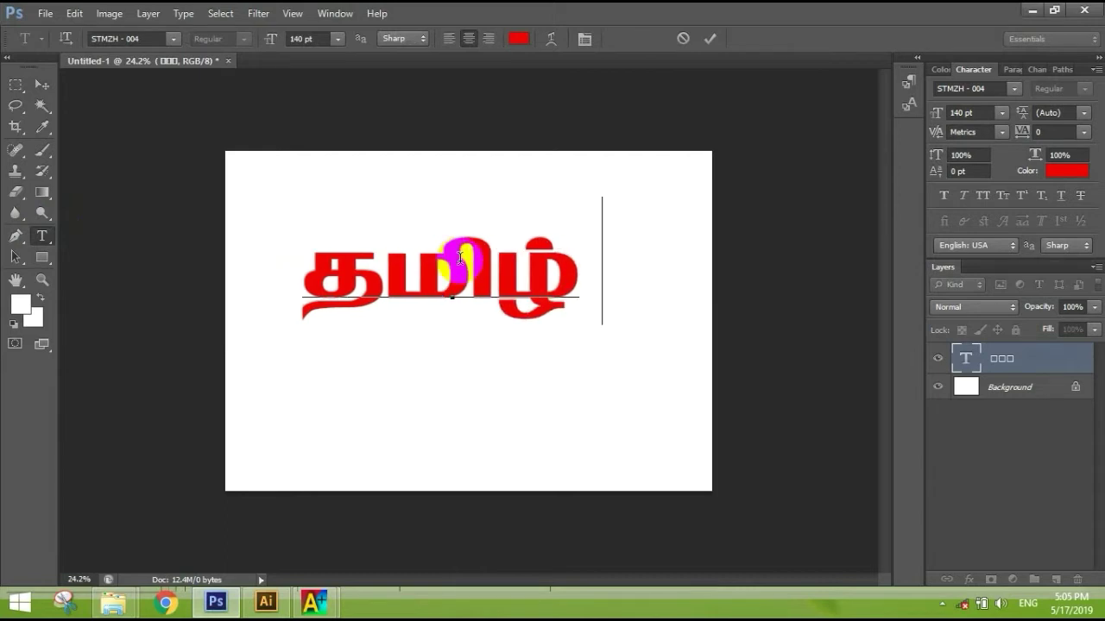
type(" nkh")
Resize all the Tamil text to 90 pt.
key("ctrl+a")
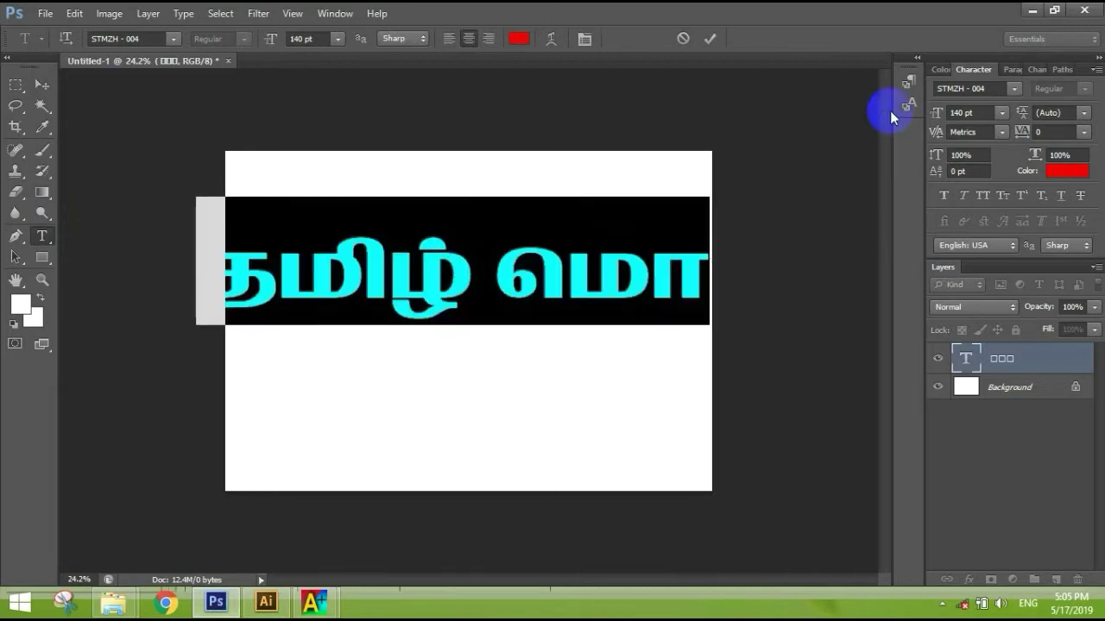
left_click(958, 113)
type("130")
key("Return")
key("shift+Down")
key("shift+Down")
key("shift+Down")
key("shift+Down")
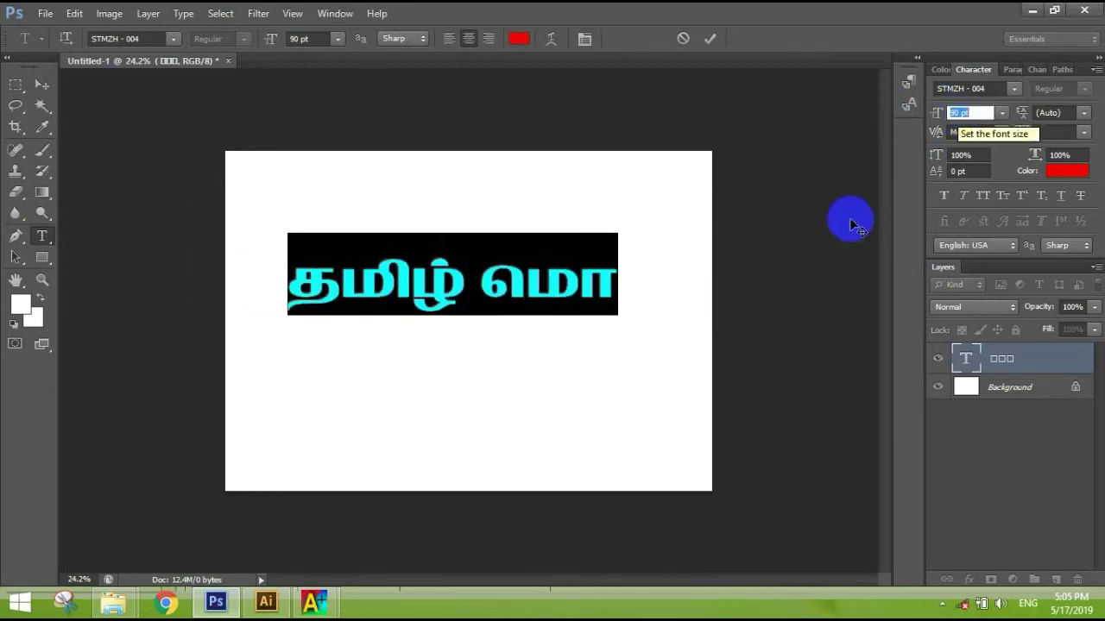
Append ழி to complete தமிழ் மொழி, commit it, and nudge the text up and right.
left_click(621, 289)
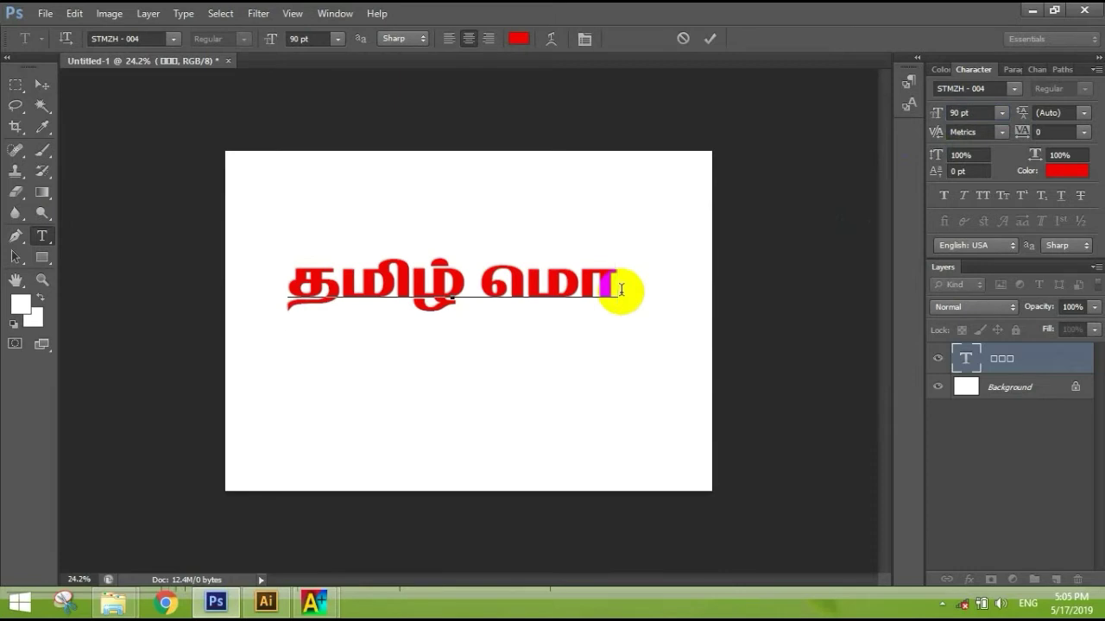
type("ழி")
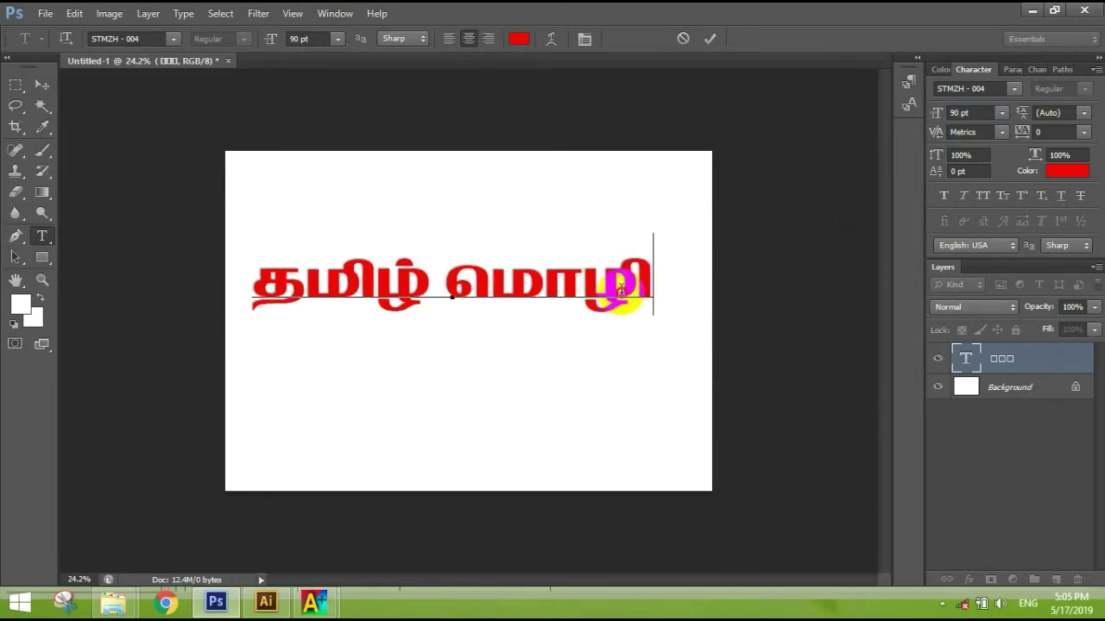
triple_click(620, 289)
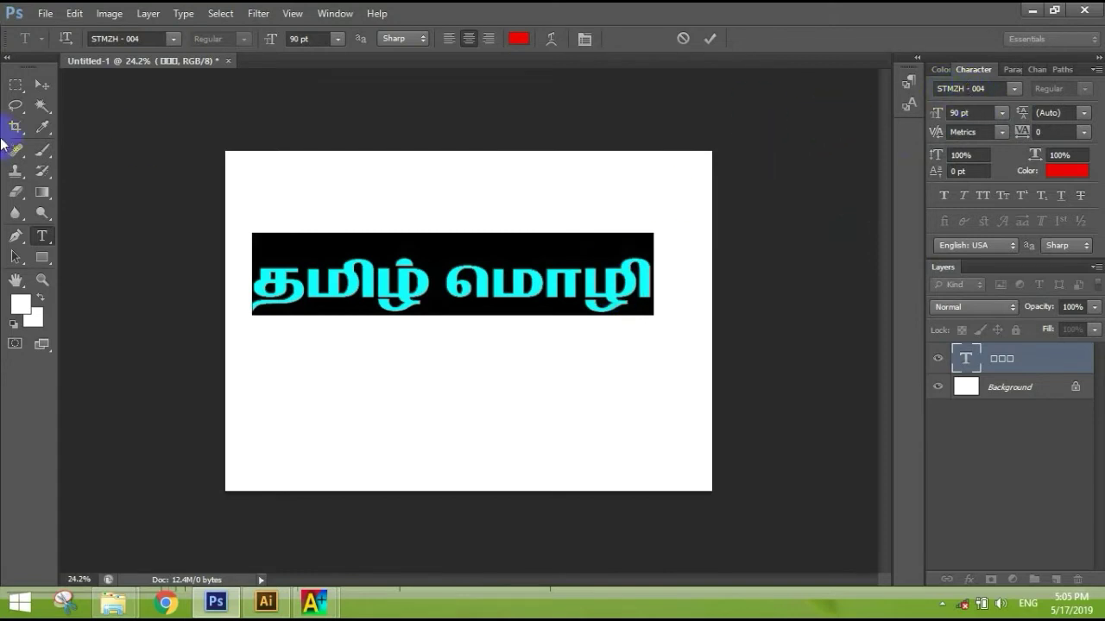
left_click(34, 87)
left_click_drag(504, 299, 518, 287)
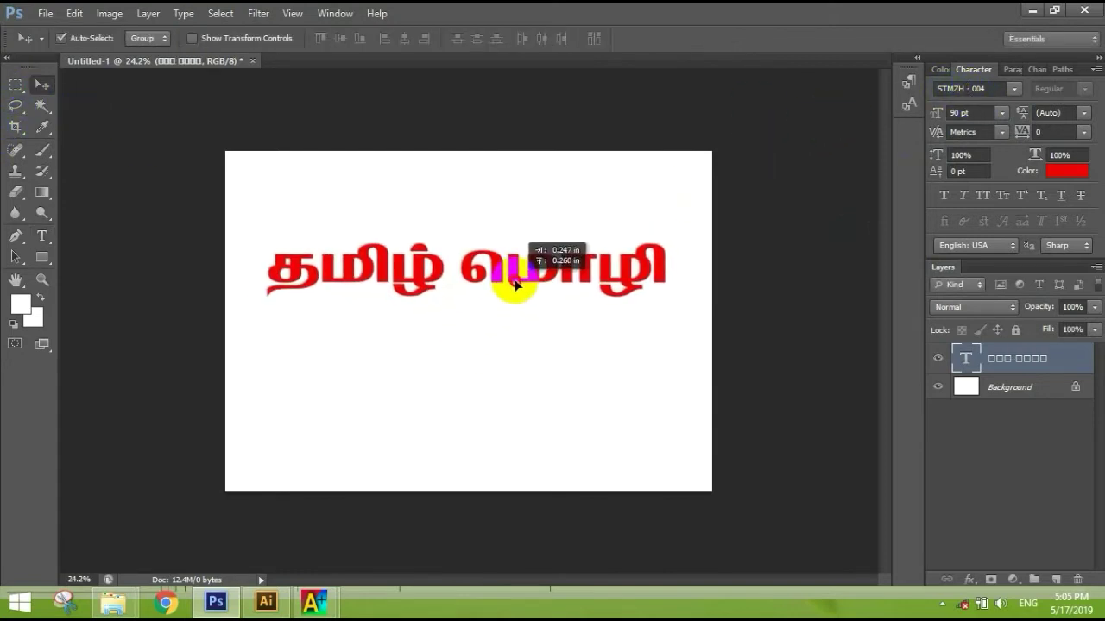
Create a new blank A4 landscape CMYK document (29.7 × 21 cm) in Illustrator.
left_click(266, 604)
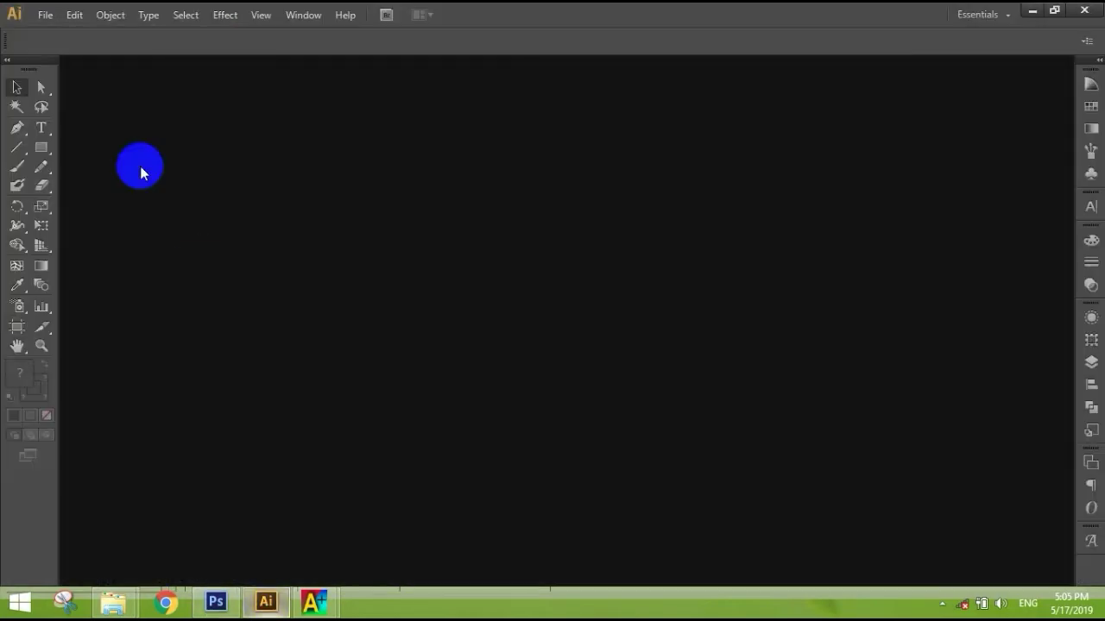
left_click(44, 15)
left_click(74, 31)
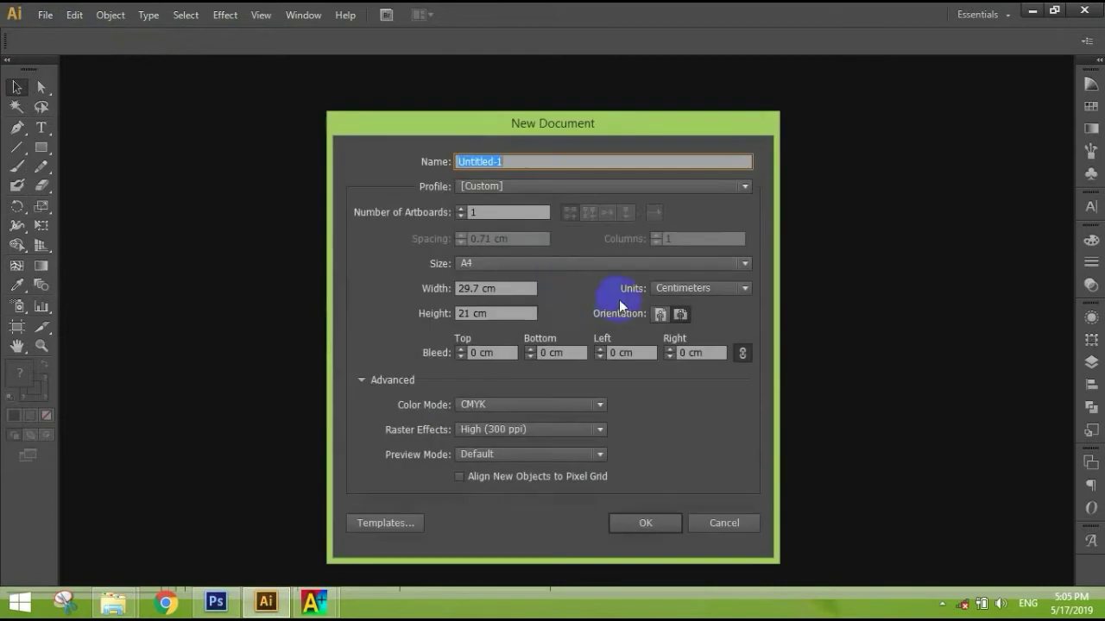
left_click(646, 524)
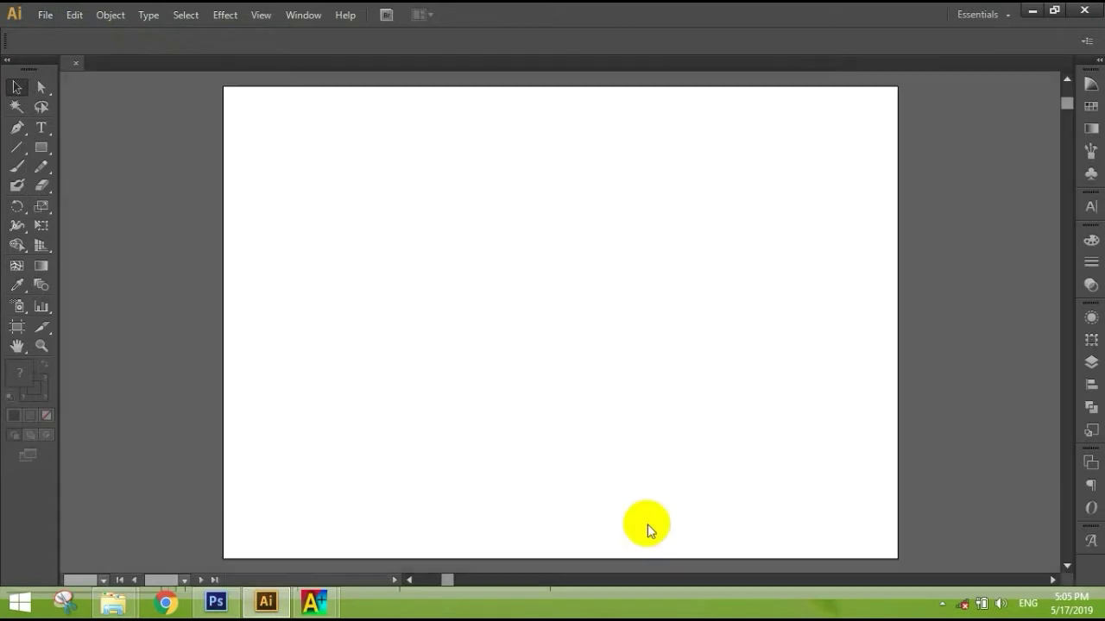
left_click(41, 127)
Start a text point near the top-left set to 140 pt STMZH - 233.
left_click(297, 162)
left_click(731, 47)
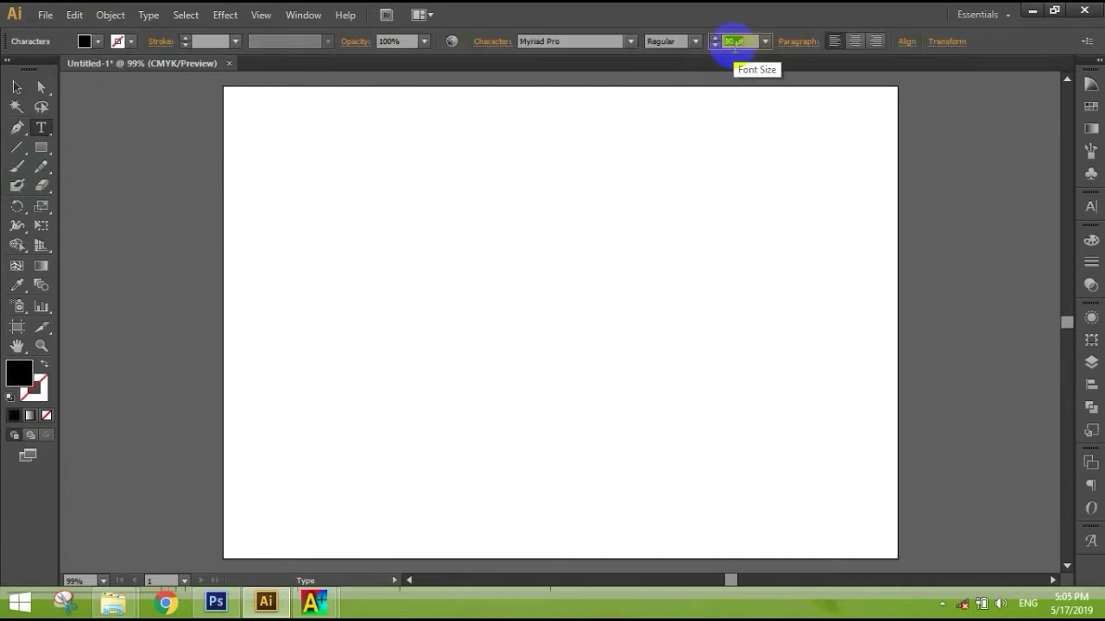
type("140")
key("Return")
left_click(631, 40)
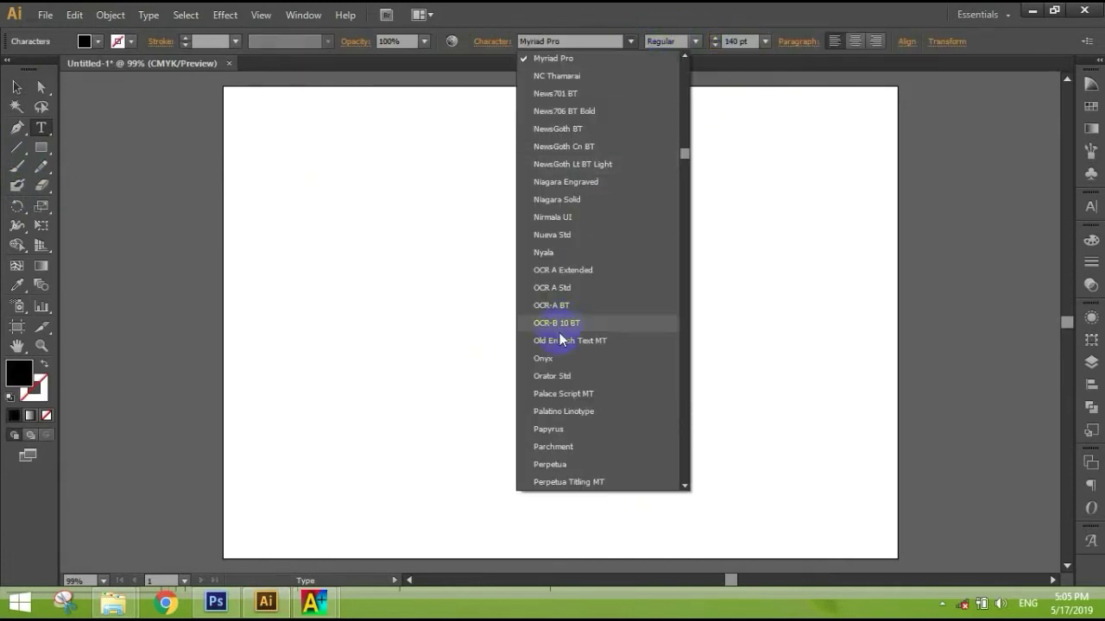
scroll(559, 346, "down", 10)
scroll(558, 285, "down", 2)
left_click(558, 277)
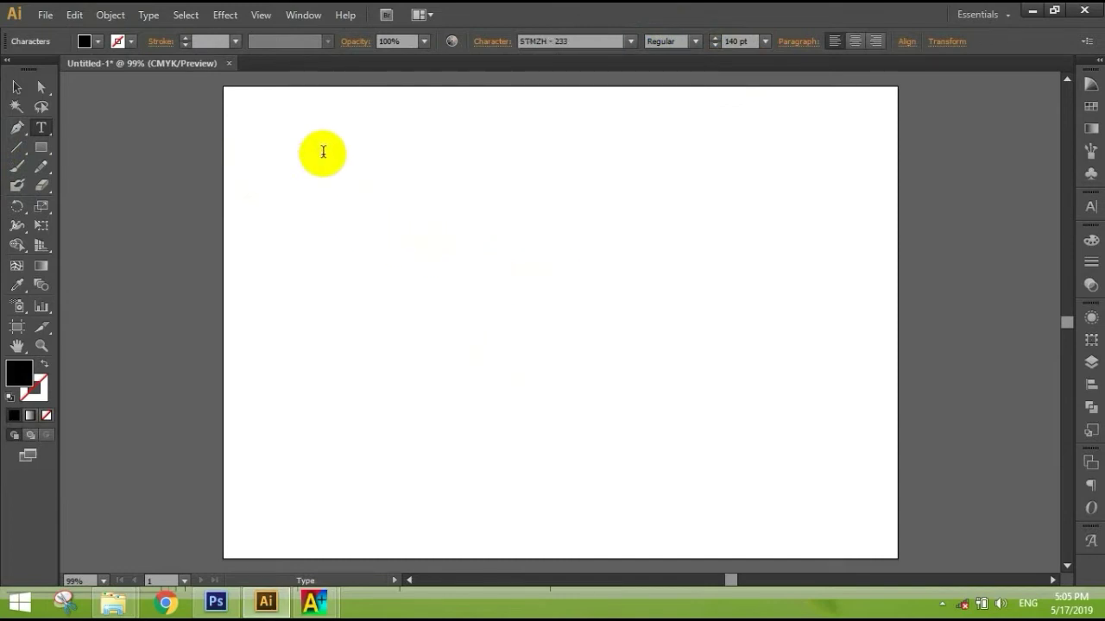
Type the Tamil word தமிழ் and select all of the text.
type("a")
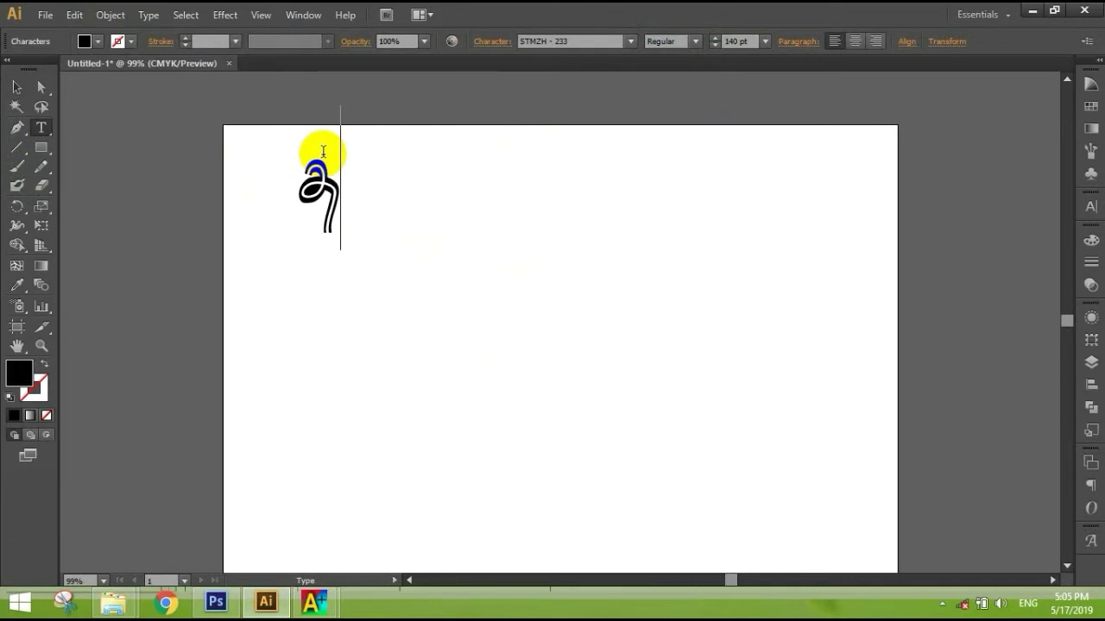
type("k")
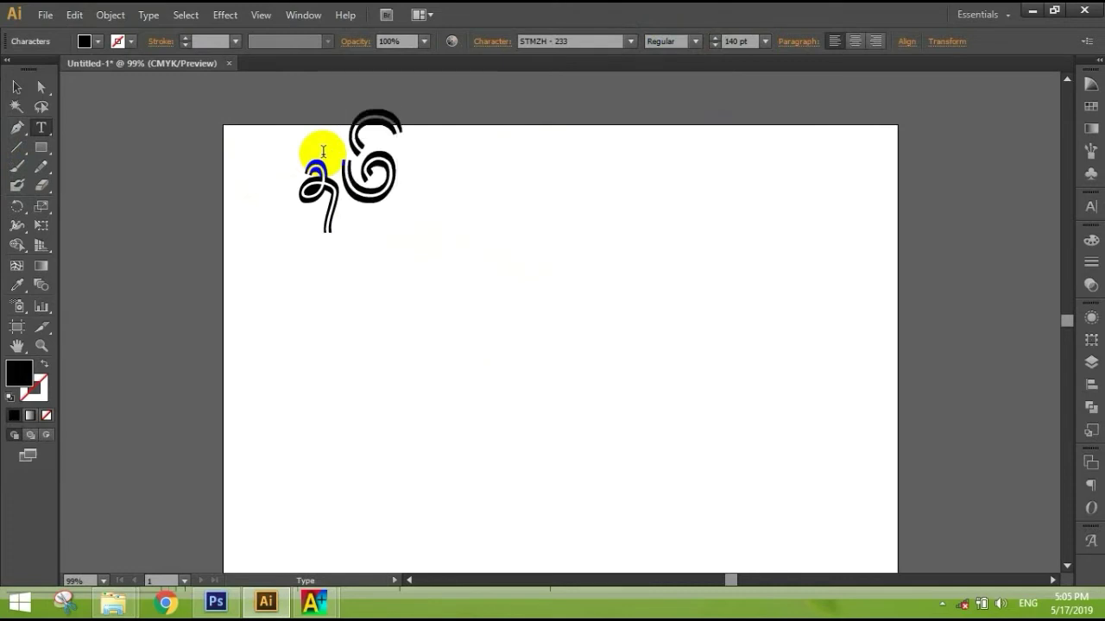
type("z")
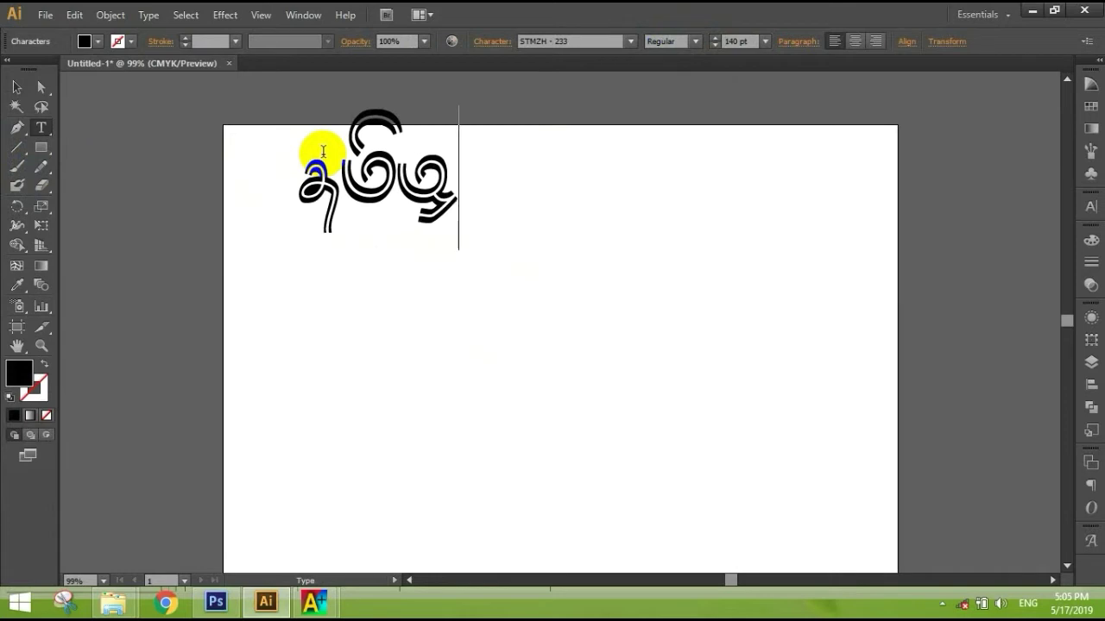
key("BackSpace")
type("z")
key("ctrl+a")
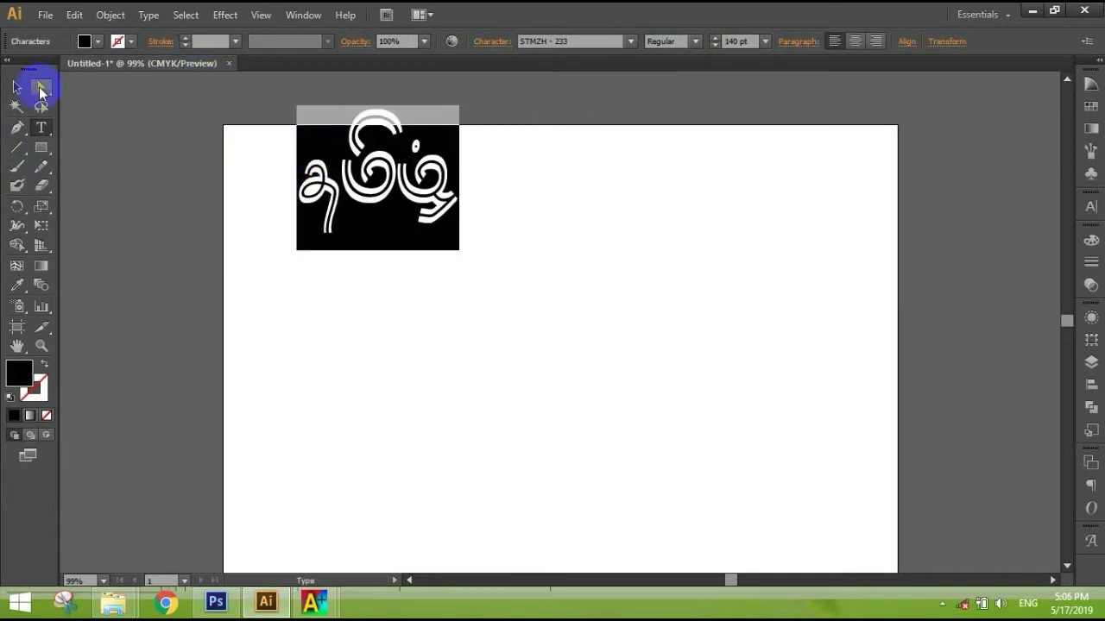
Move the தமிழ் text lower on the page and place the cursor at its end.
left_click(17, 87)
left_click_drag(432, 186, 443, 316)
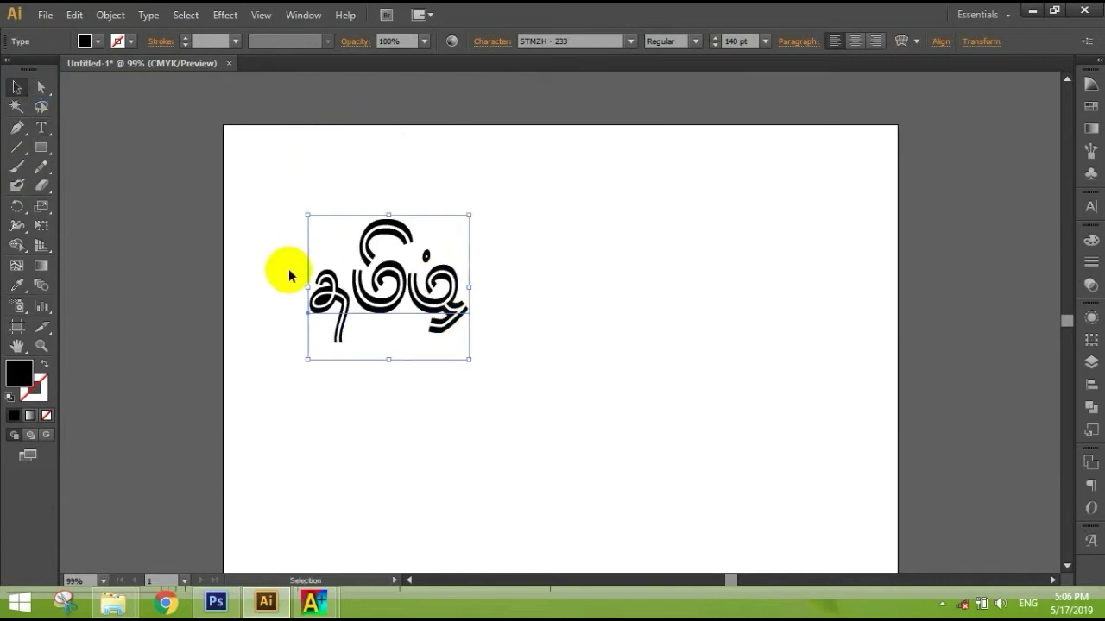
left_click(41, 127)
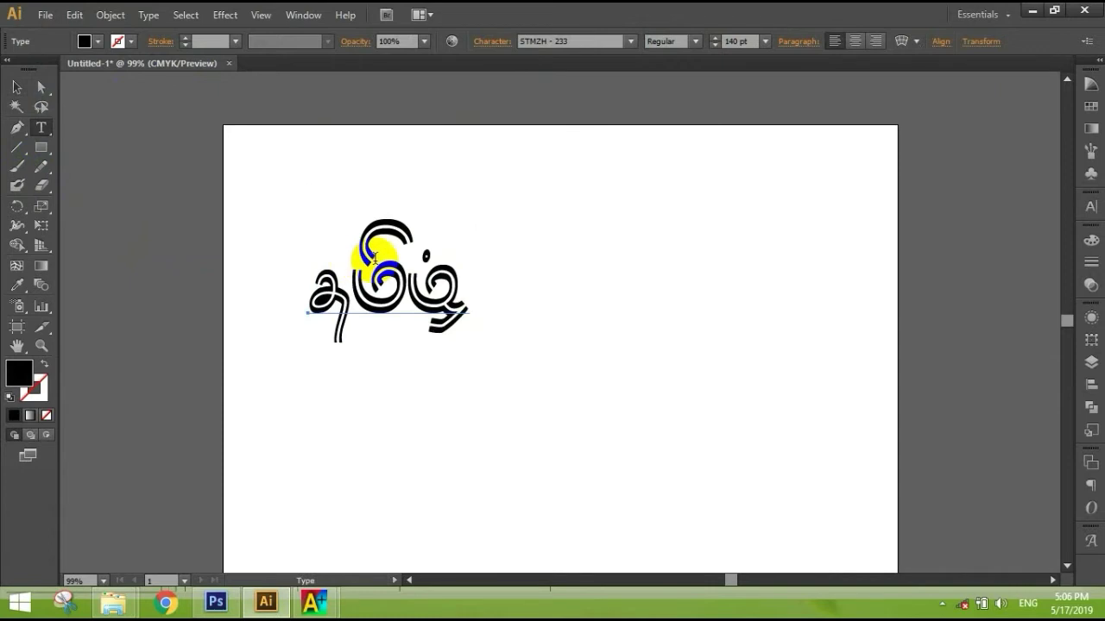
left_click(442, 278)
left_click(464, 278)
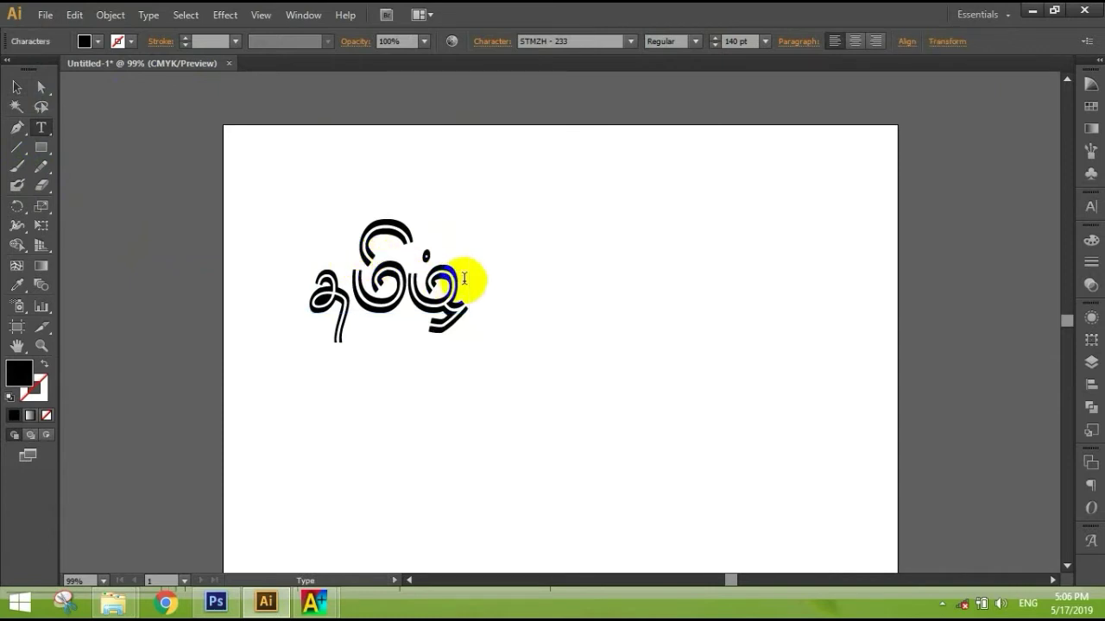
Add the second word மொழி after தமிழ், correcting stray glyphs, then select all.
type("o;")
key("BackSpace")
key("BackSpace")
type("noh")
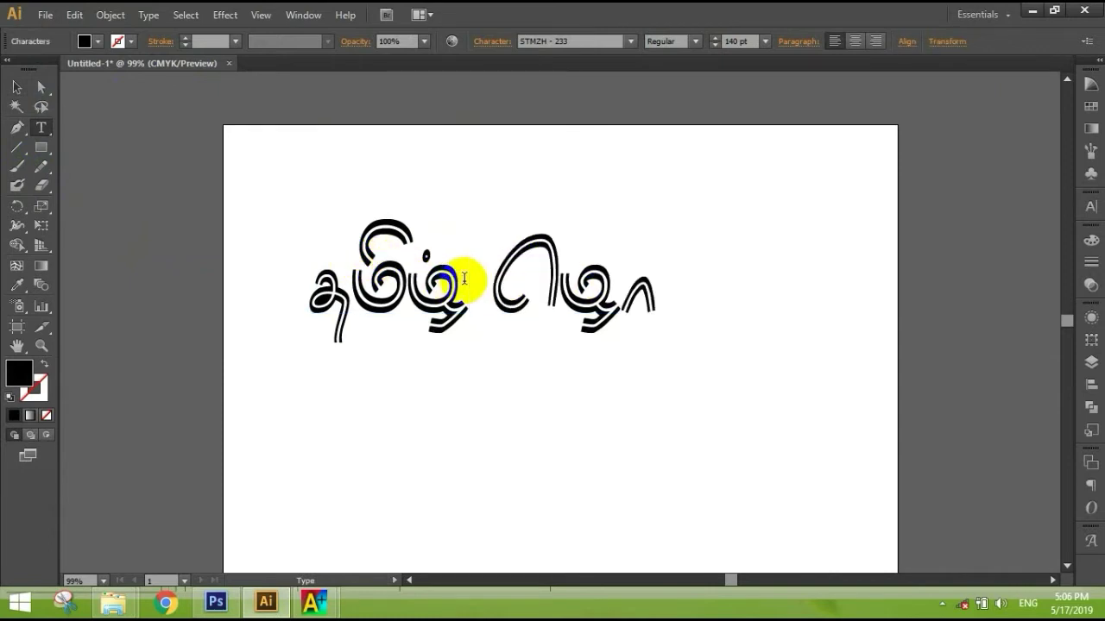
key("BackSpace")
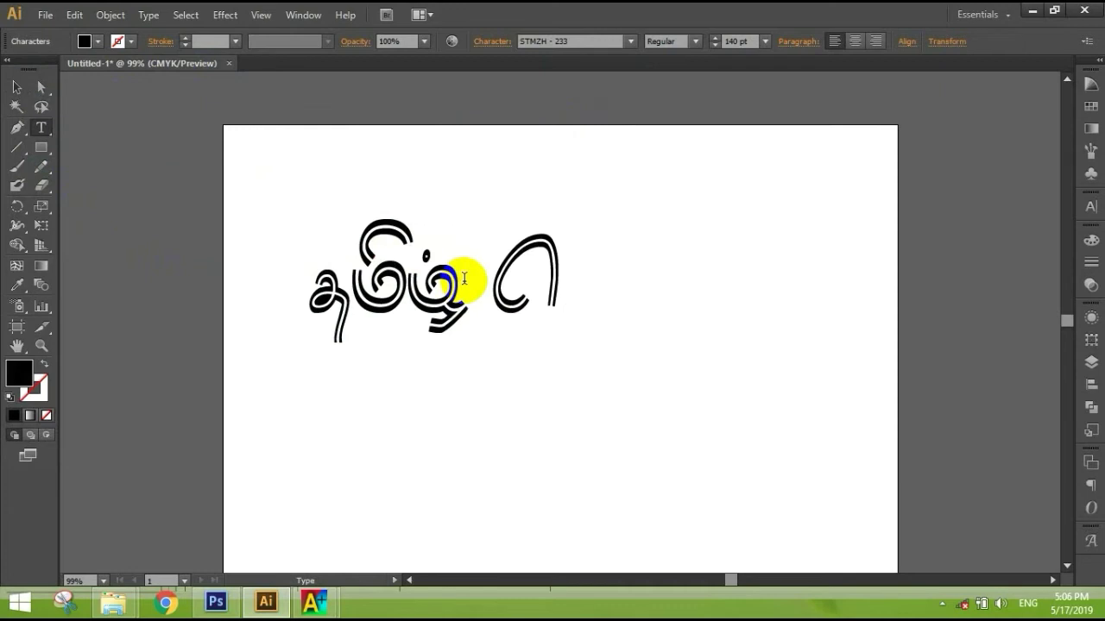
key("BackSpace")
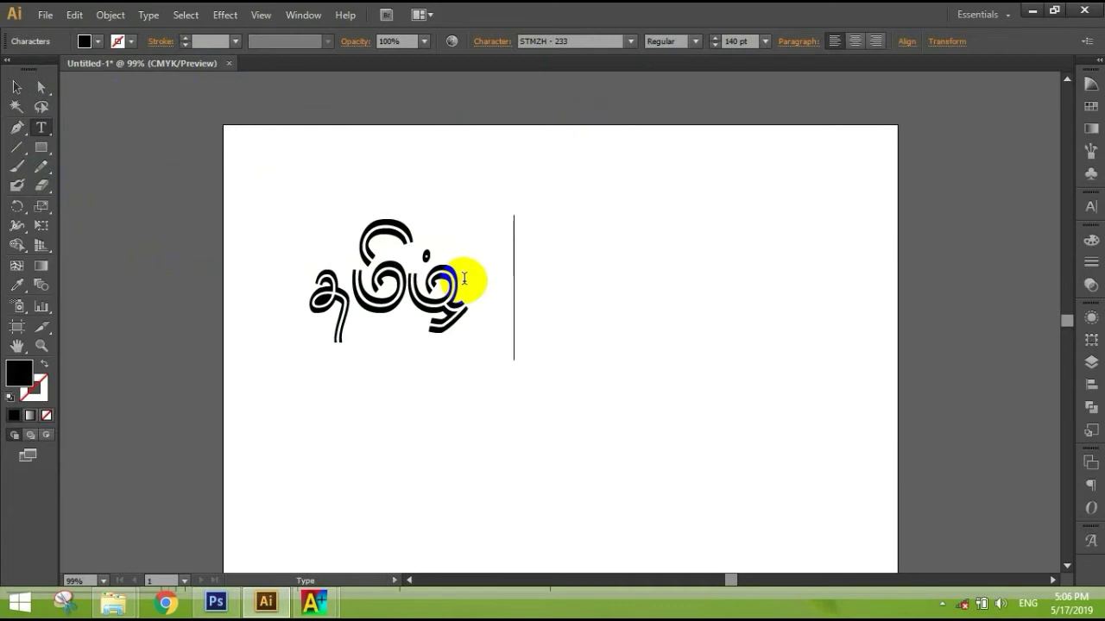
type("k;")
key("BackSpace")
key("BackSpace")
type("nkho;")
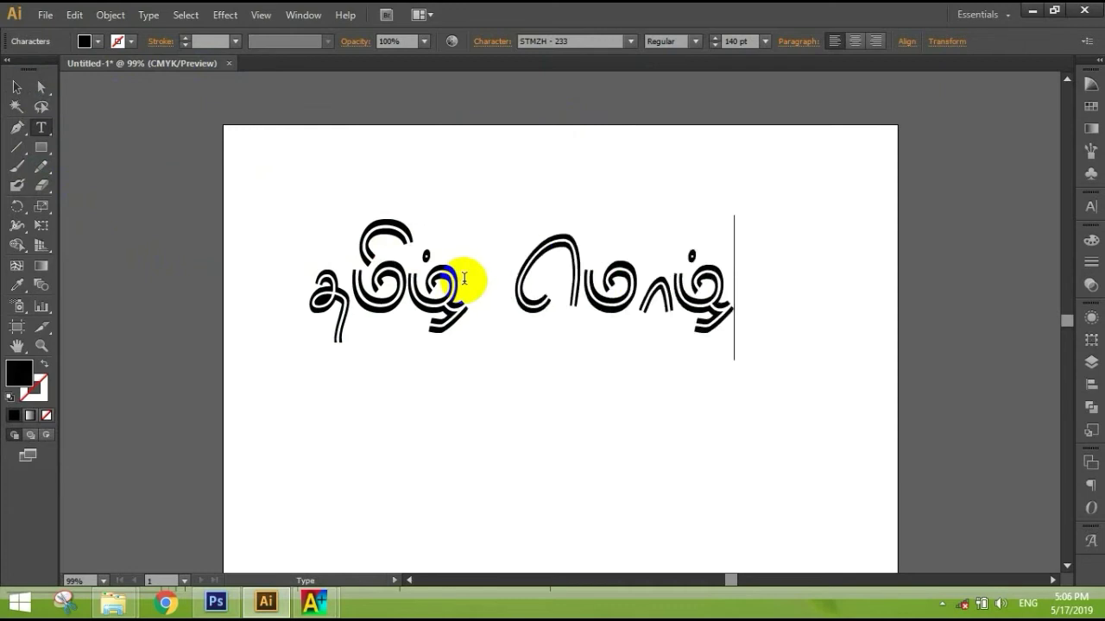
key("BackSpace")
type("p")
key("ctrl+a")
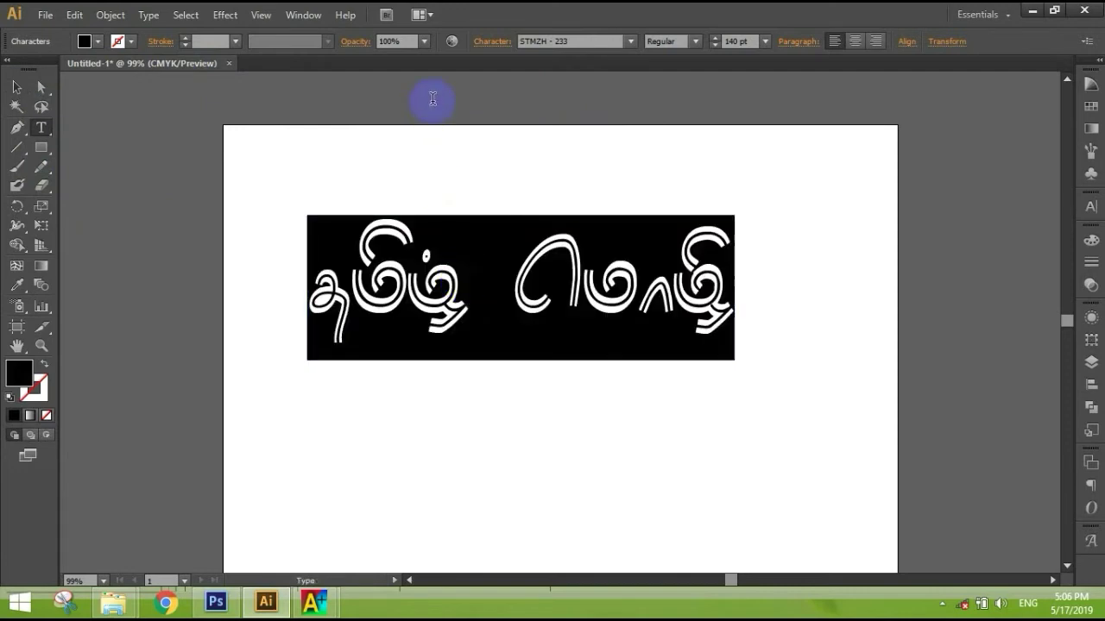
Preview தமிழ் மொழி in successive STMZH fonts, ending on STMZH - 278.
left_click(543, 44)
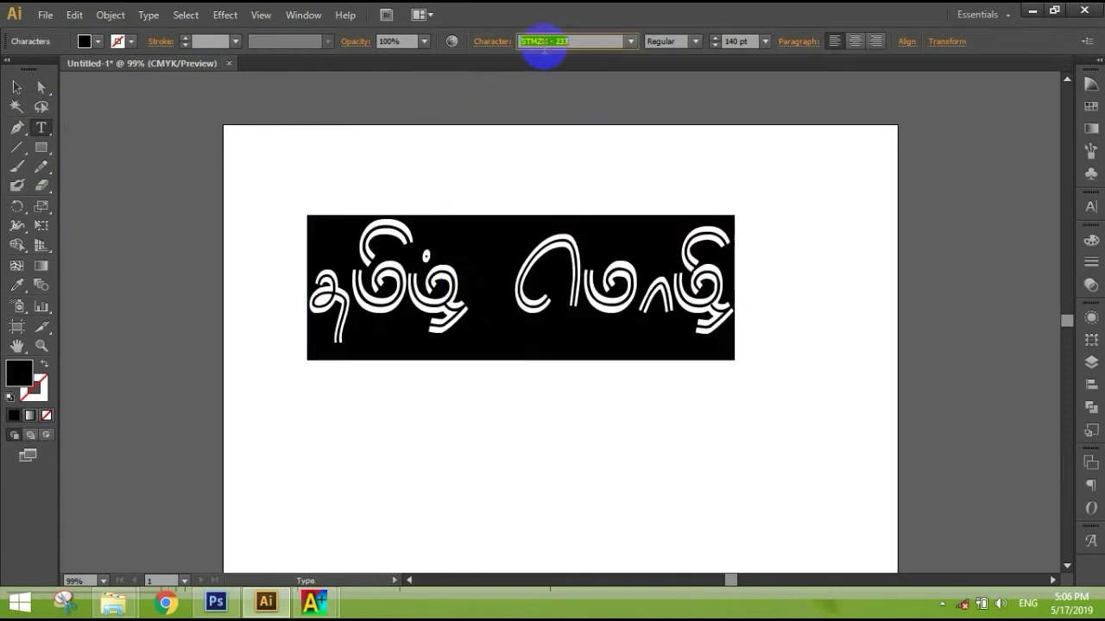
key("Down")
key("Down")
key("Down")
key("Down")
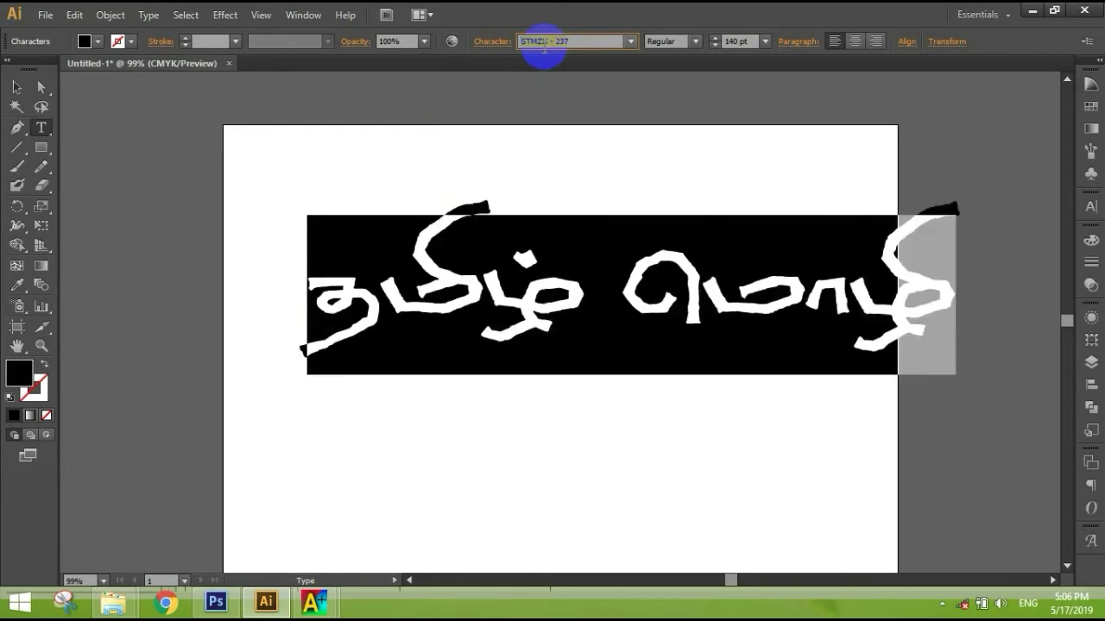
key("Down")
key("Down")
key("Down")
key("Down")
key("Down")
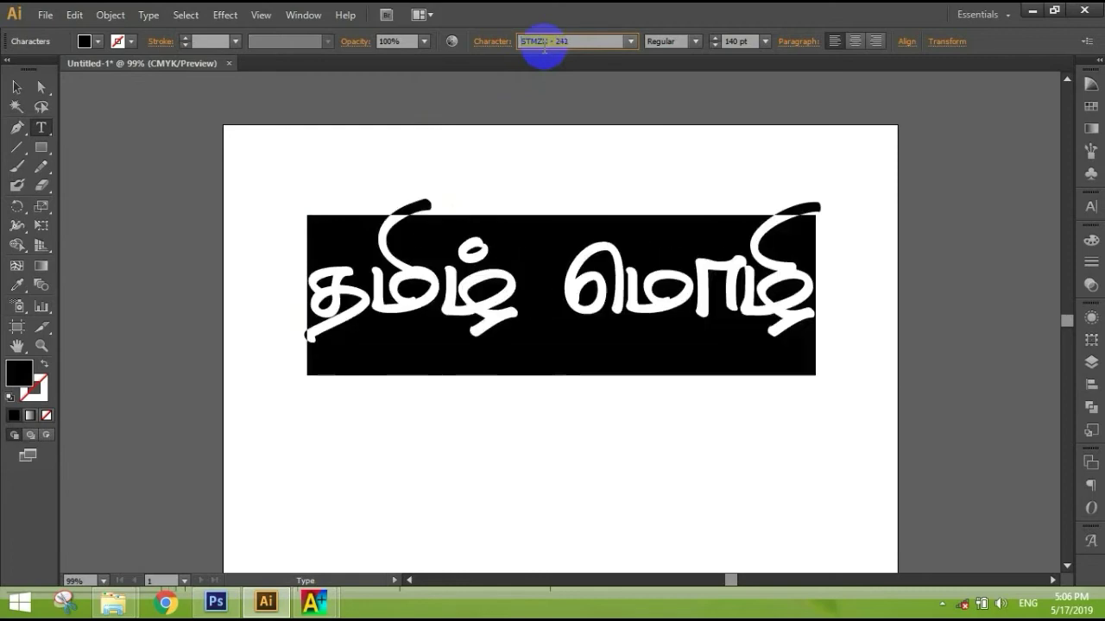
key("Down")
key("Down")
key("Down")
key("Down")
key("Down")
key("Down")
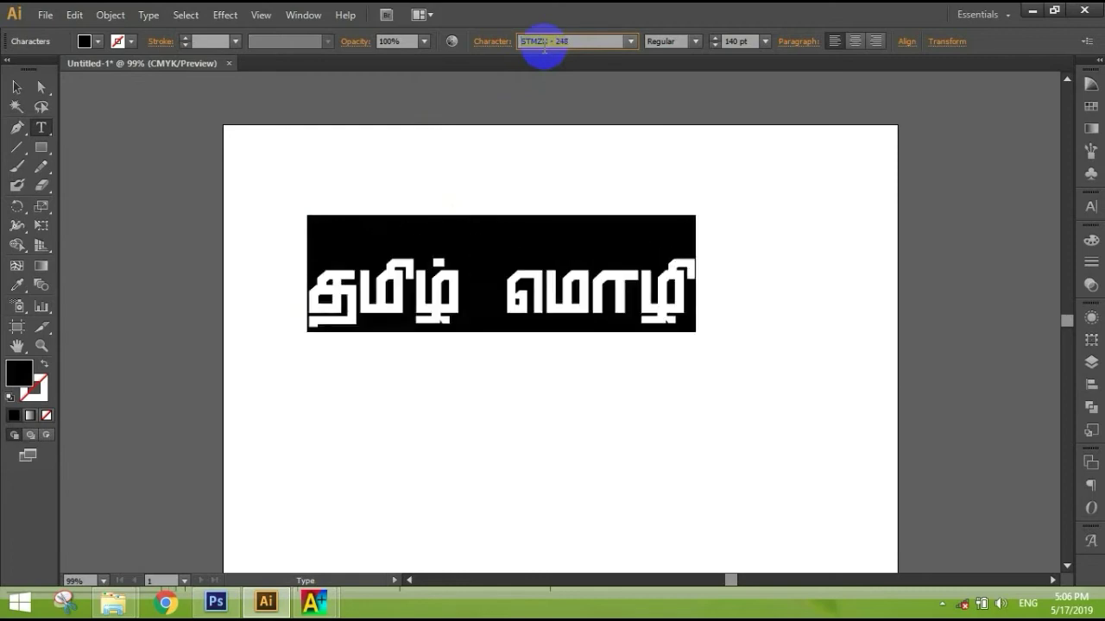
key("Down")
key("Down")
key("Down")
key("Down")
key("Down")
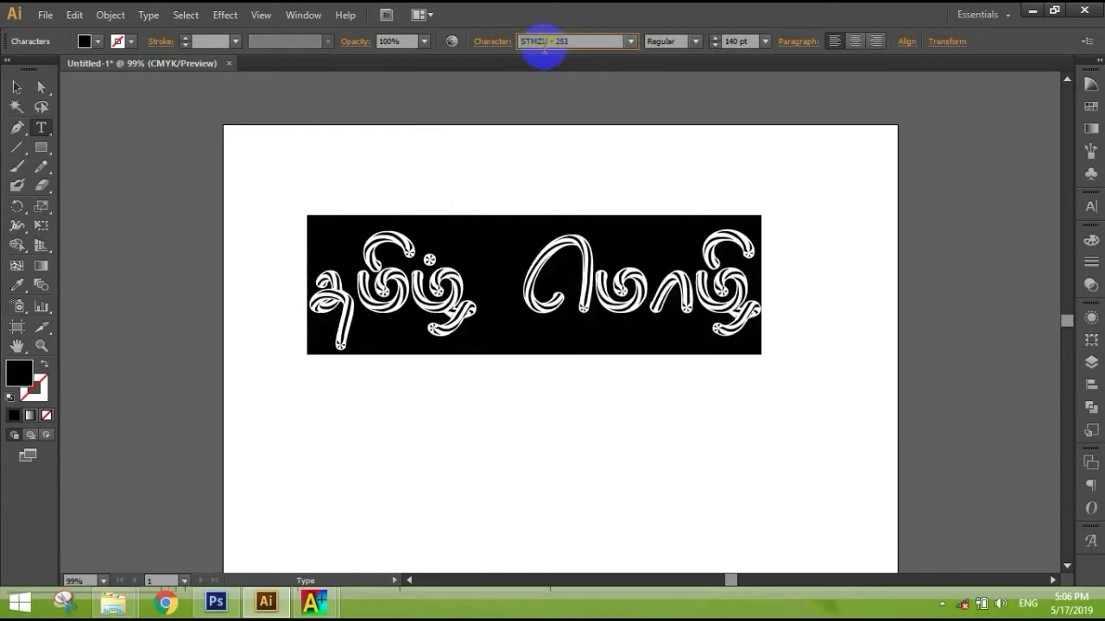
key("Down")
key("Down")
key("Down")
key("Down")
key("Down")
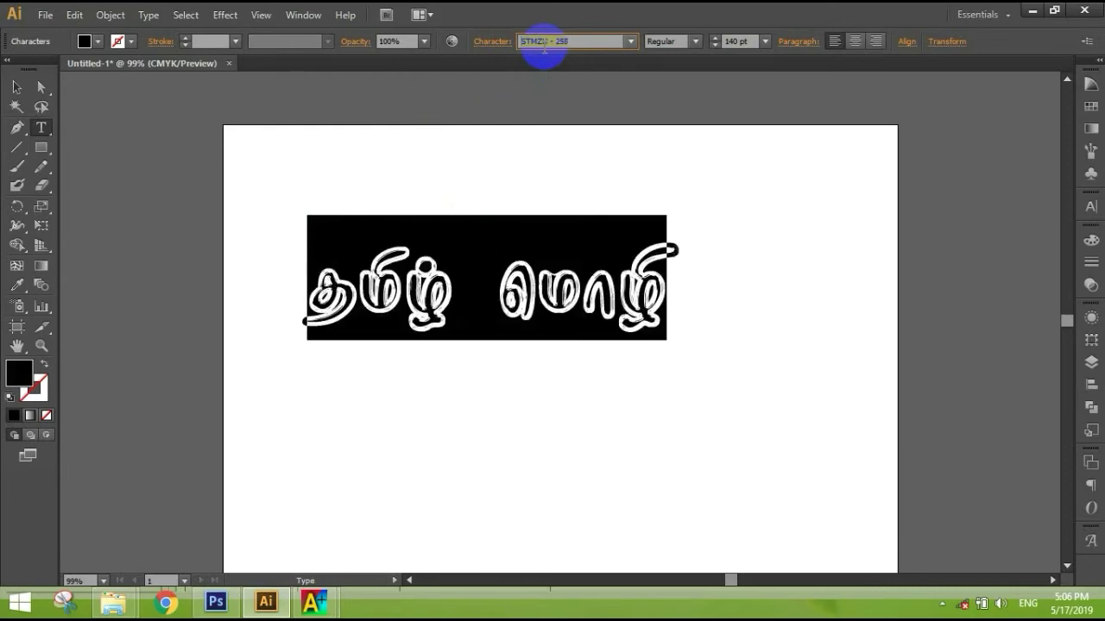
key("Down")
key("Down")
key("Down")
key("Down")
key("Down")
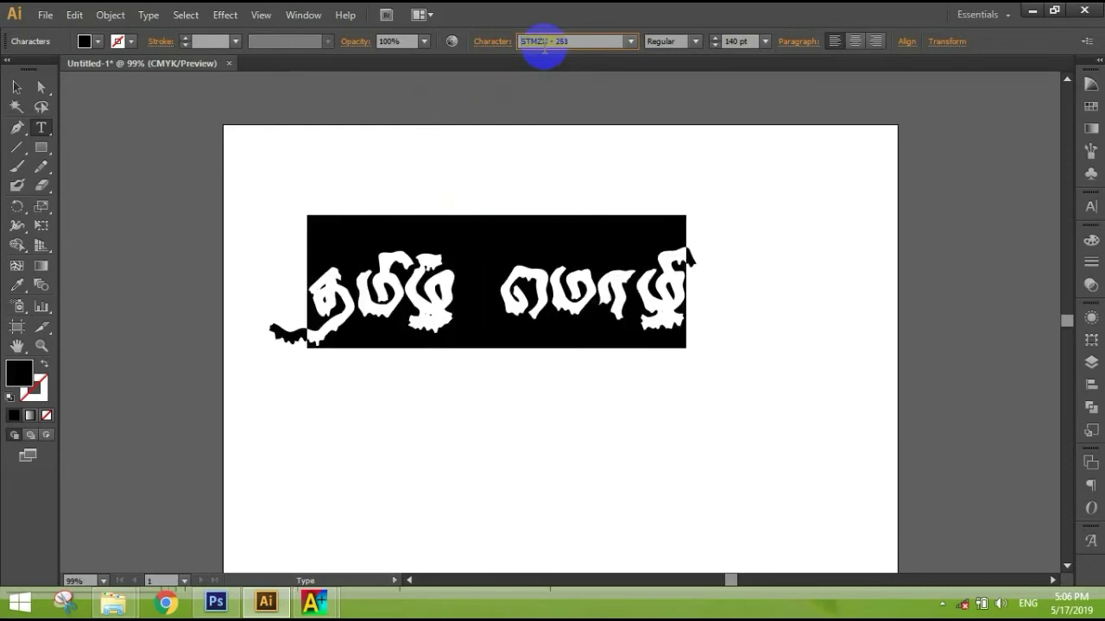
key("Down")
key("Down")
key("Down")
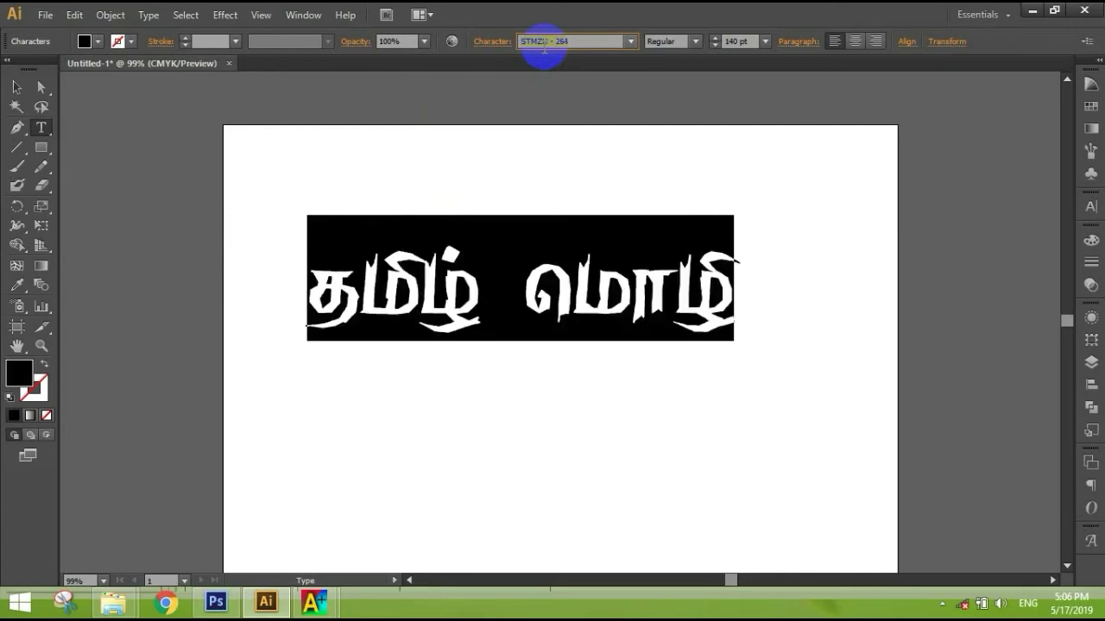
key("Down")
key("Down")
key("Down")
key("Down")
key("Down")
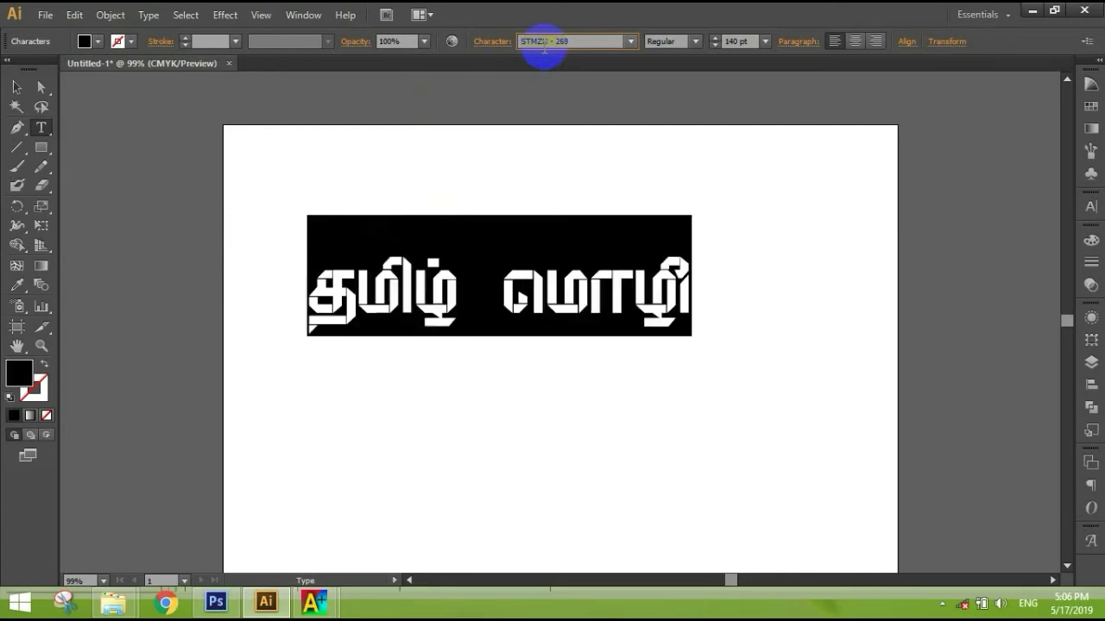
key("Down")
key("Down")
key("Down")
key("Down")
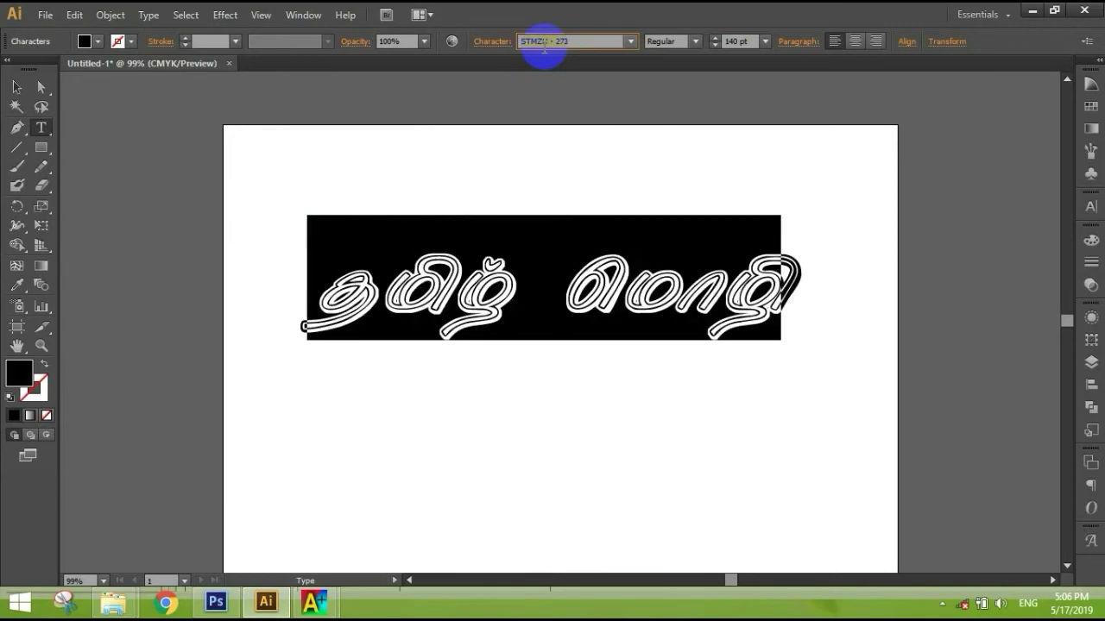
key("Down")
key("Down")
key("Down")
key("Down")
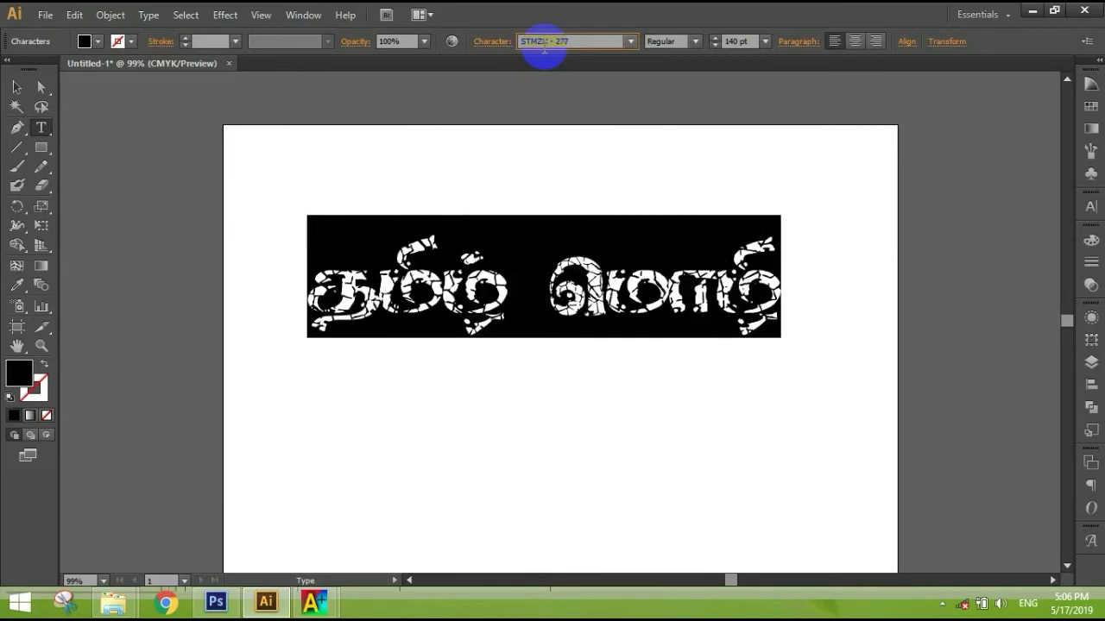
key("Down")
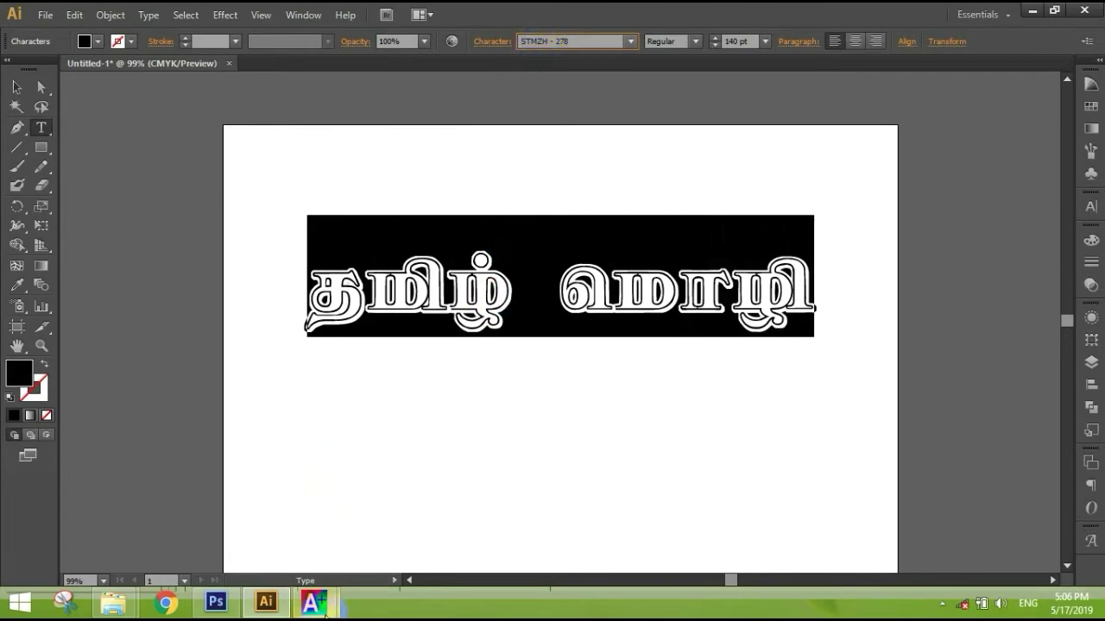
left_click(314, 604)
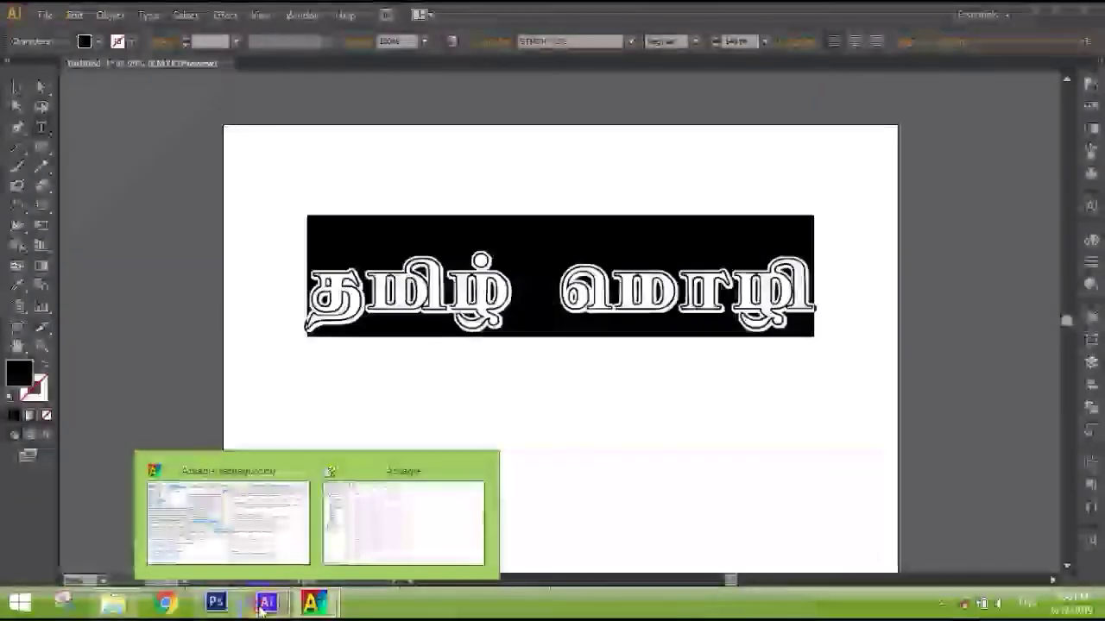
Remove the space between the Tamil words and move the text up near the artboard top.
left_click(261, 609)
left_click_drag(518, 264, 557, 283)
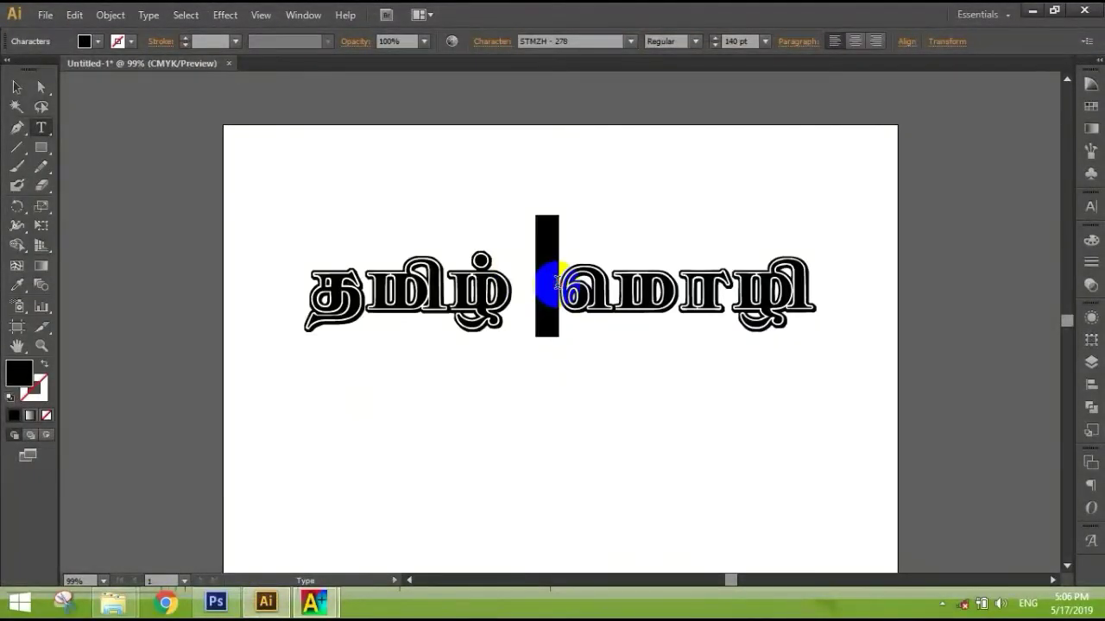
key("BackSpace")
key("ctrl+a")
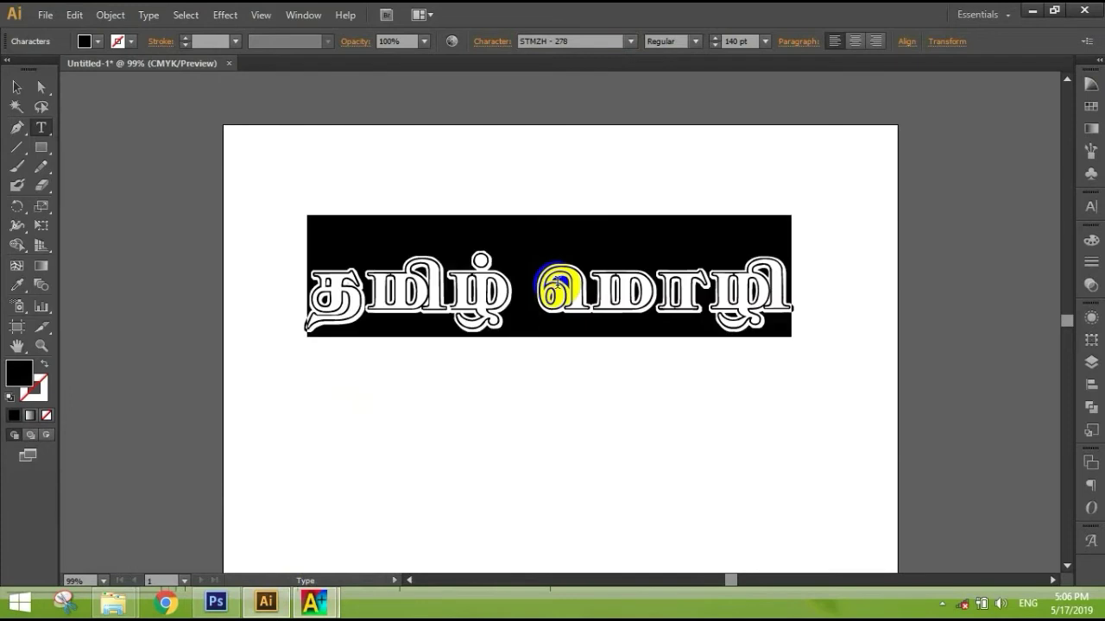
left_click(16, 88)
left_click_drag(596, 289, 581, 196)
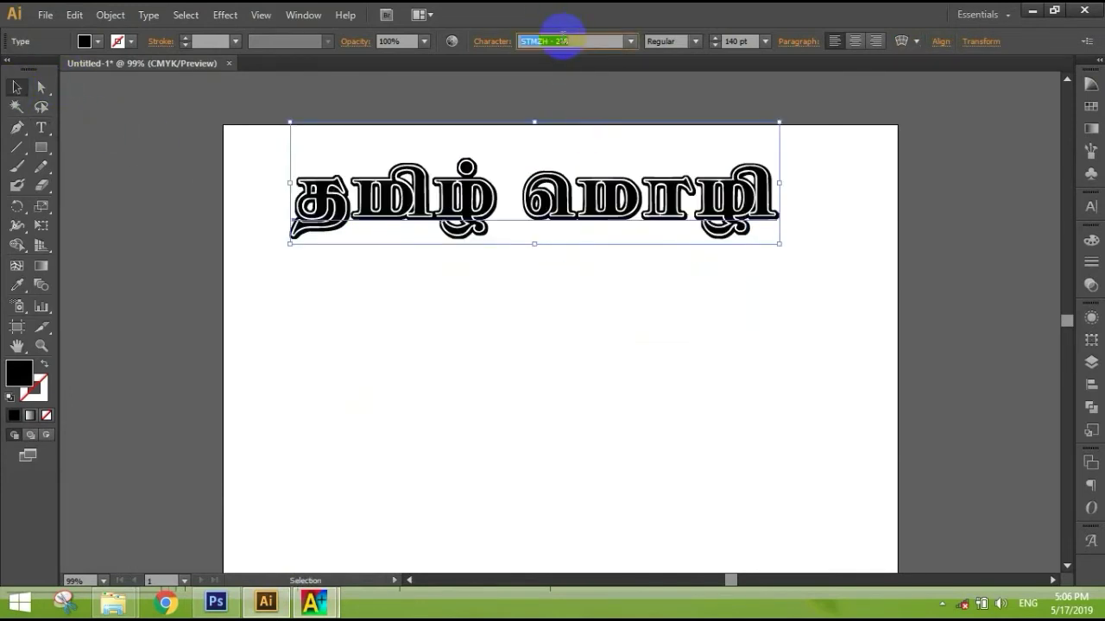
Cycle the Tamil text through many STMZH fonts to STMZH - 241, then shift it down-right.
key("Down")
key("Down")
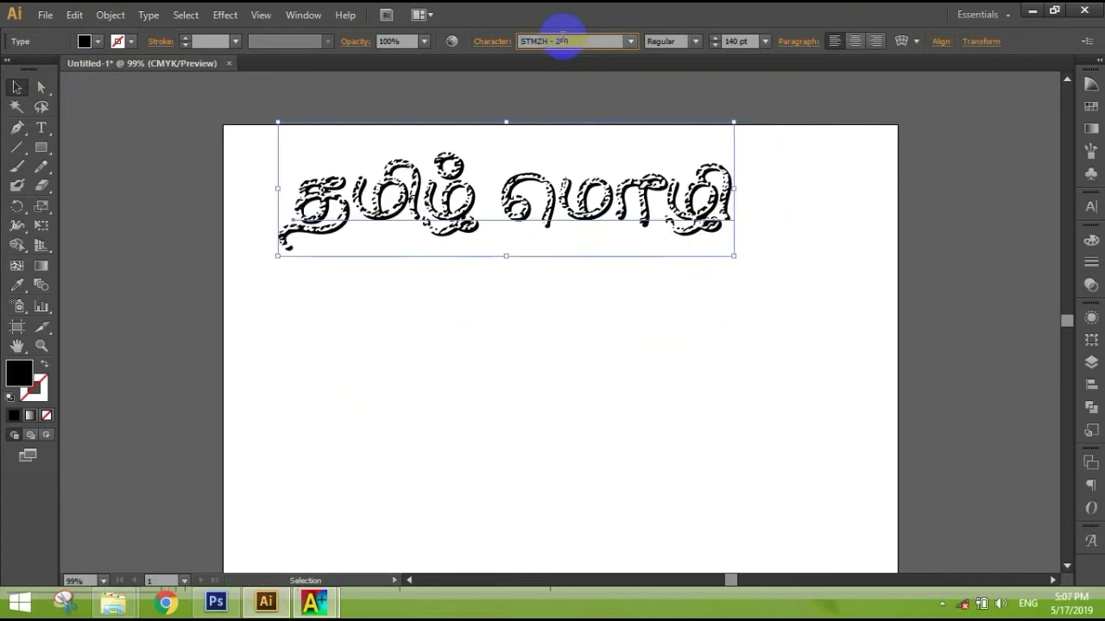
key("Down")
key("Down")
key("Down")
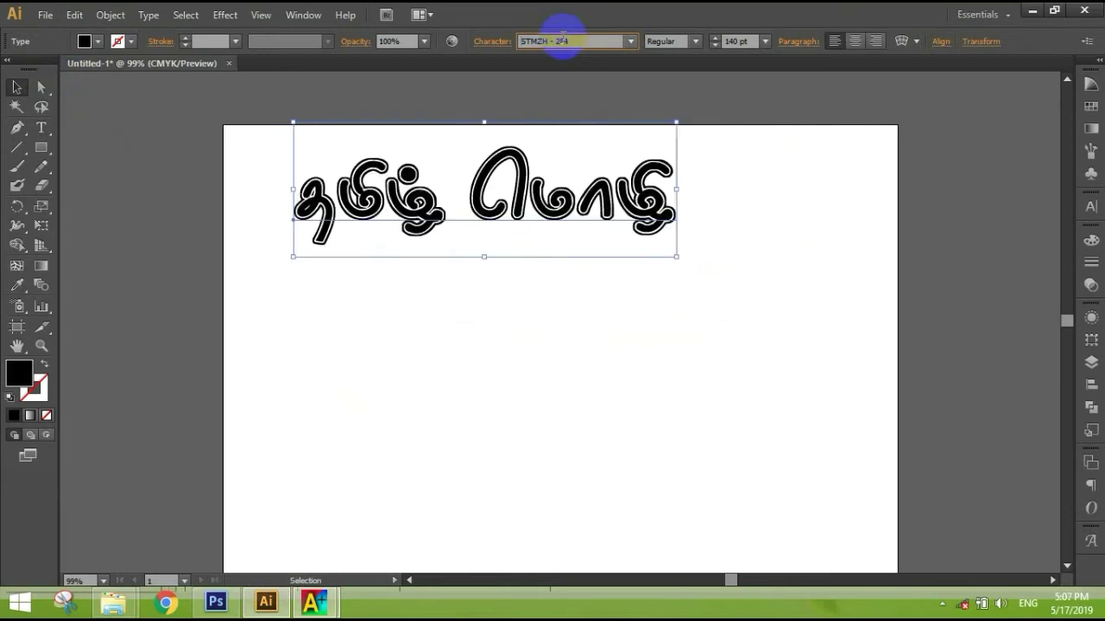
key("Down")
key("Down")
key("Down")
key("Down")
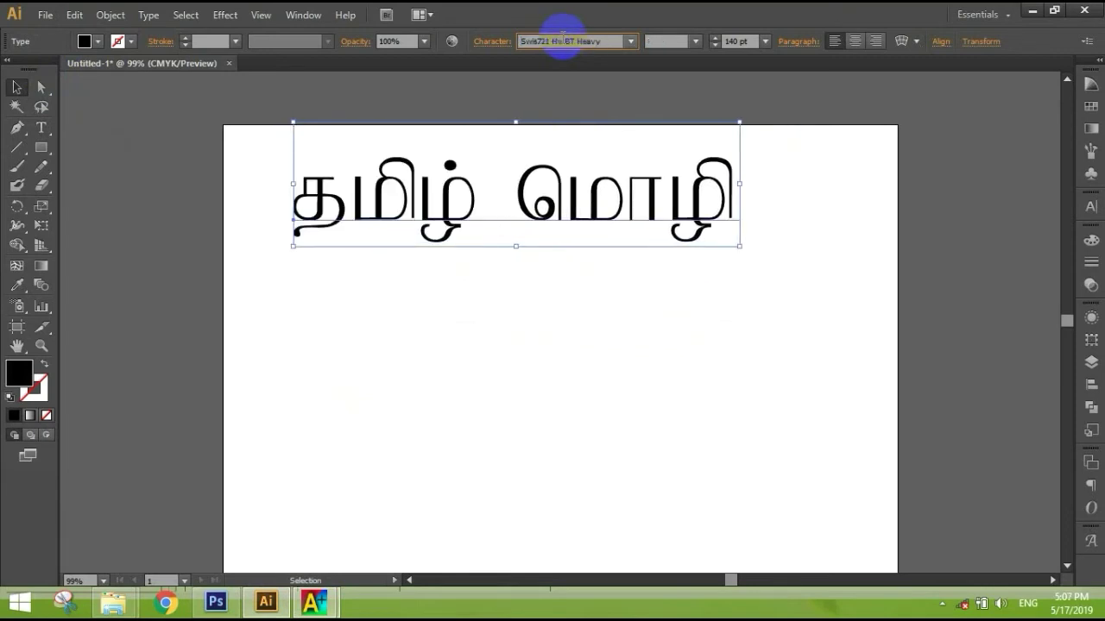
key("Down")
key("Down")
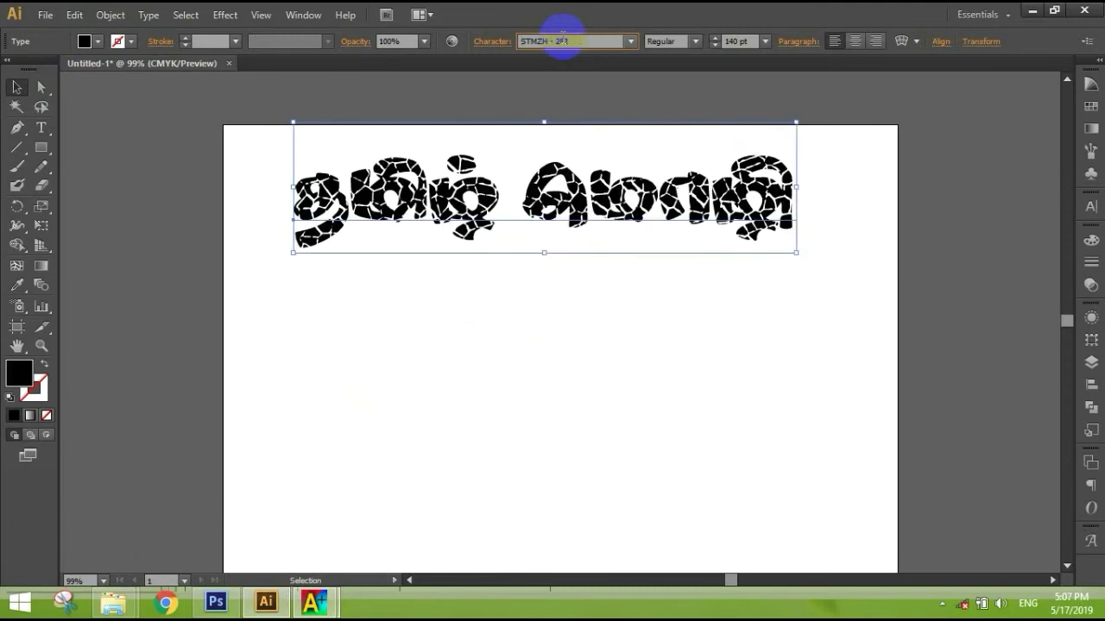
key("Down")
key("Down")
key("Down")
key("Down")
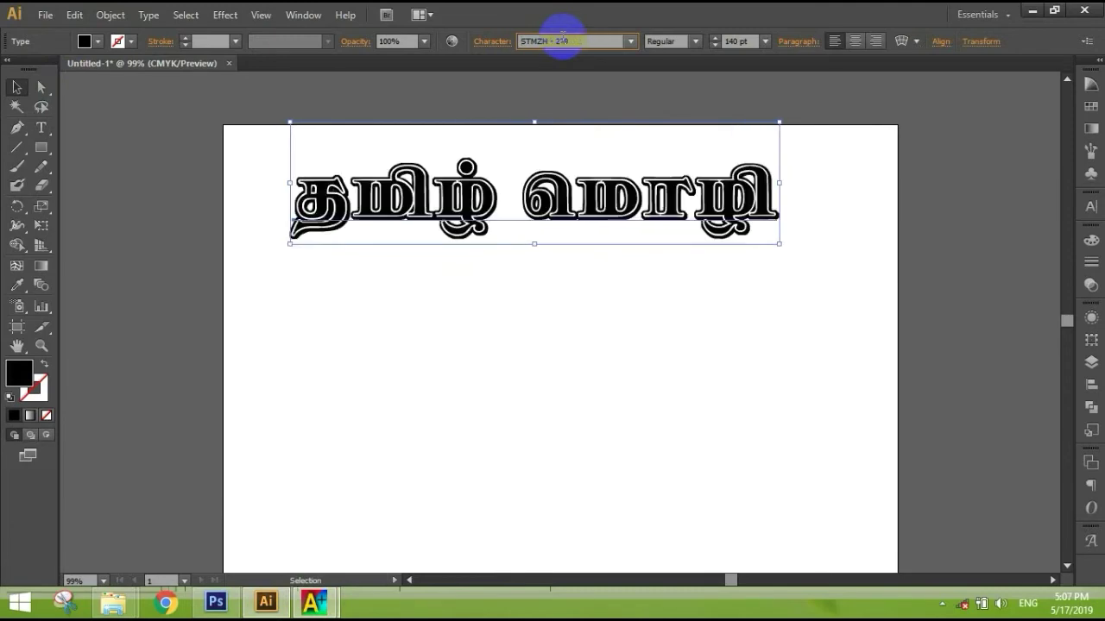
key("Down")
key("Down")
key("Down")
key("Down")
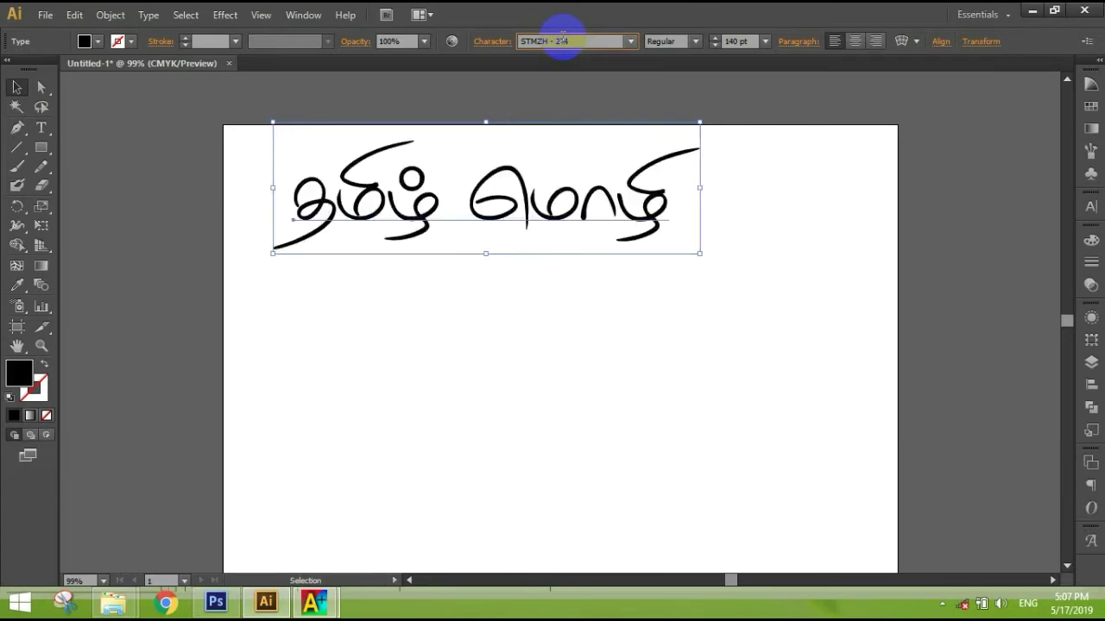
key("Down")
key("Down")
key("Down")
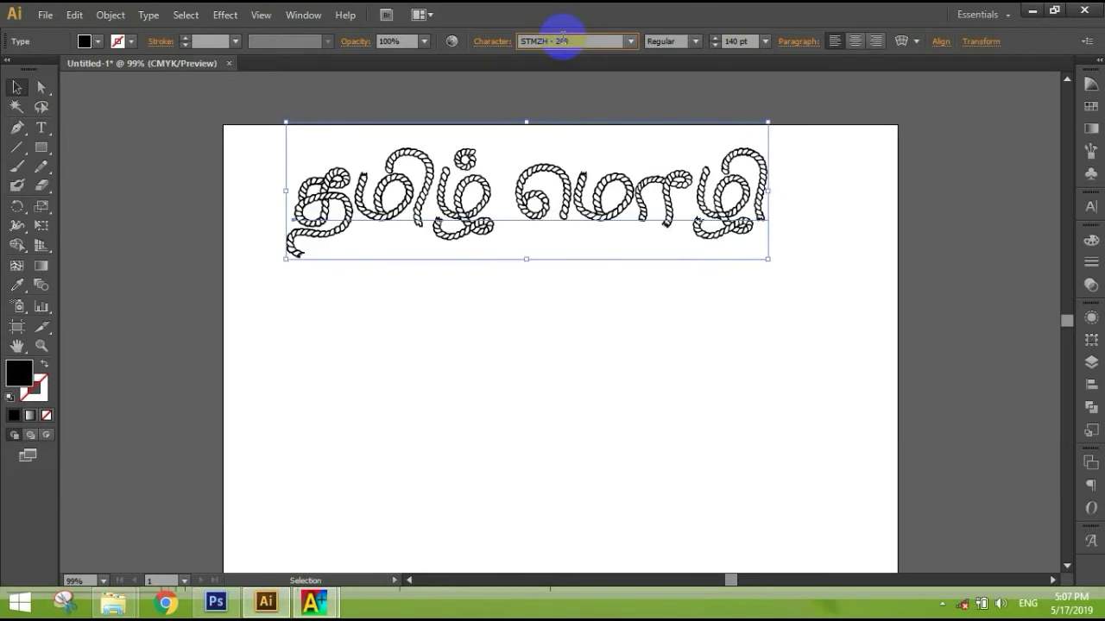
key("Down")
key("Down")
key("Down")
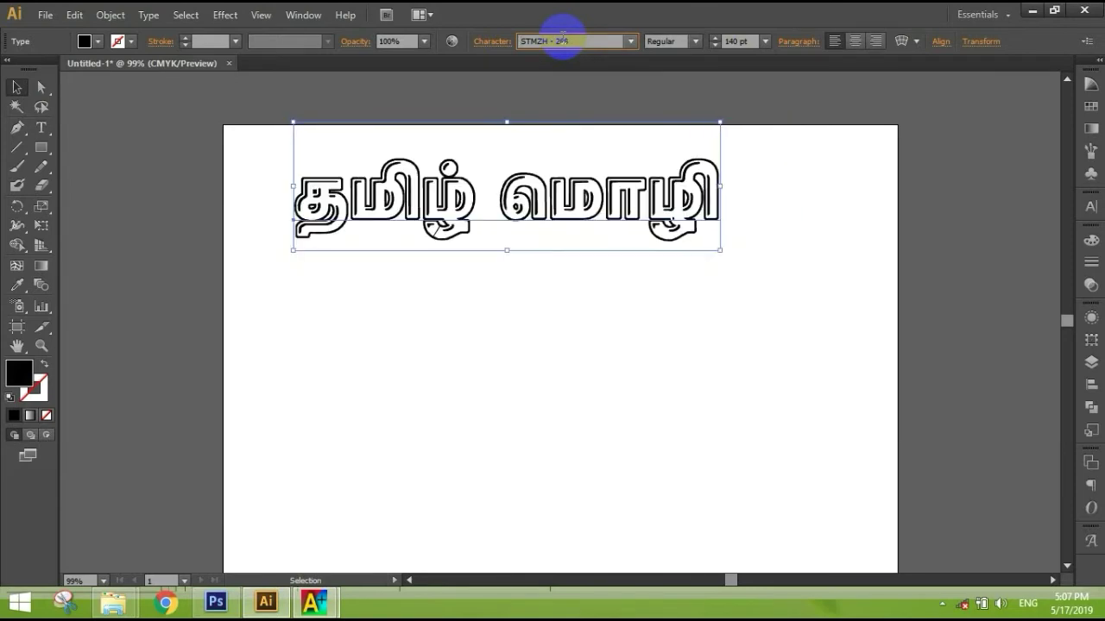
key("Down")
key("Down")
key("Down")
key("Down")
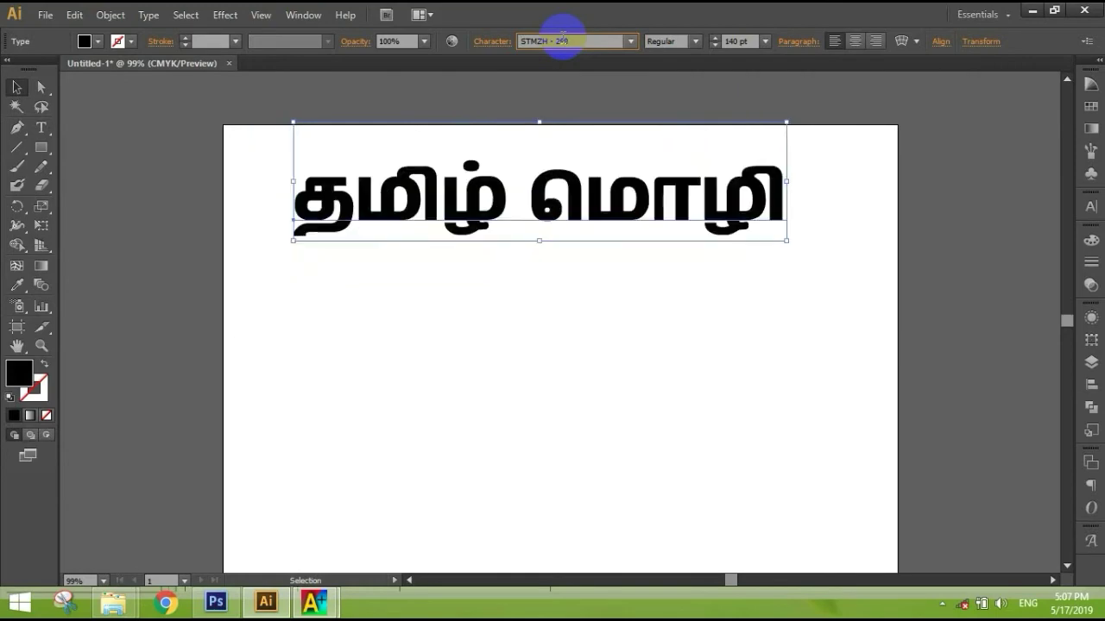
key("Down")
key("Down")
key("Down")
key("Down")
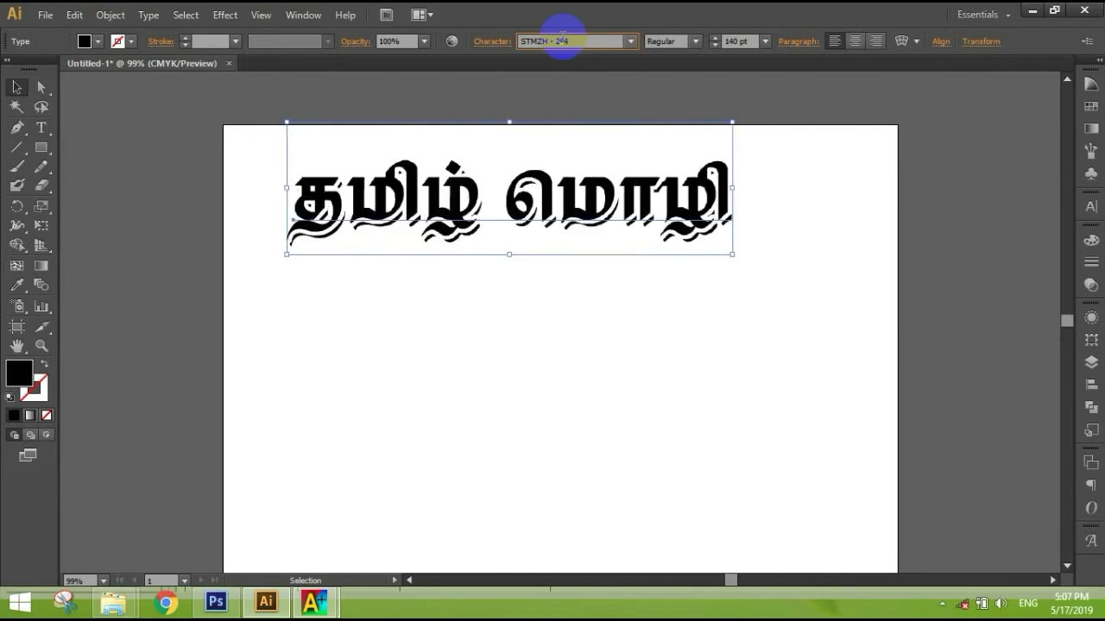
key("Down")
key("Down")
key("Down")
key("Down")
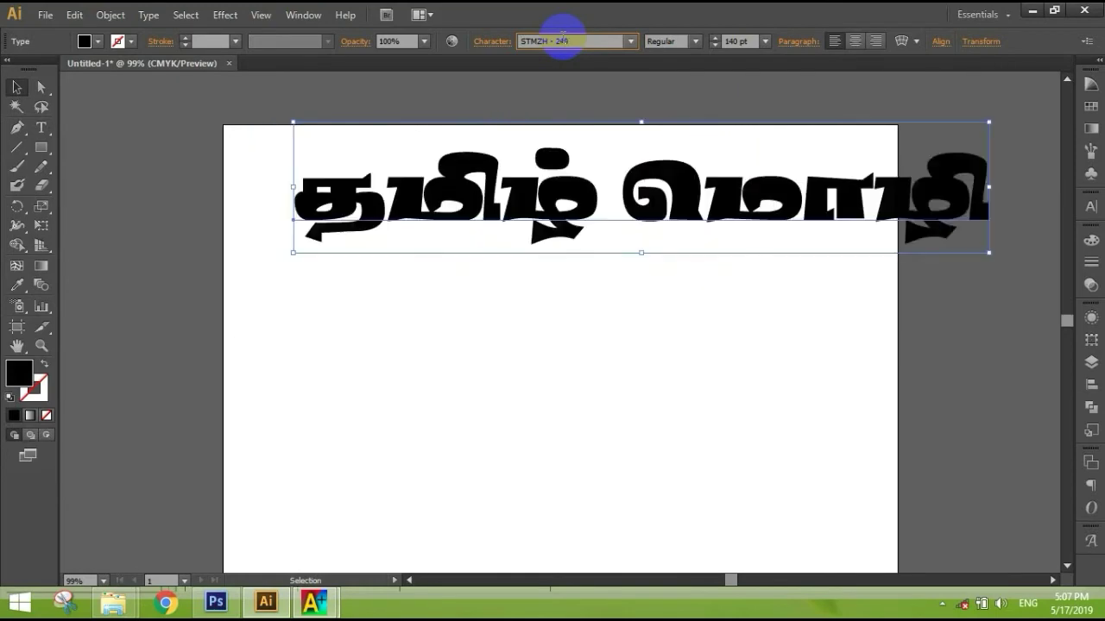
key("Down")
key("Down")
key("Down")
key("Down")
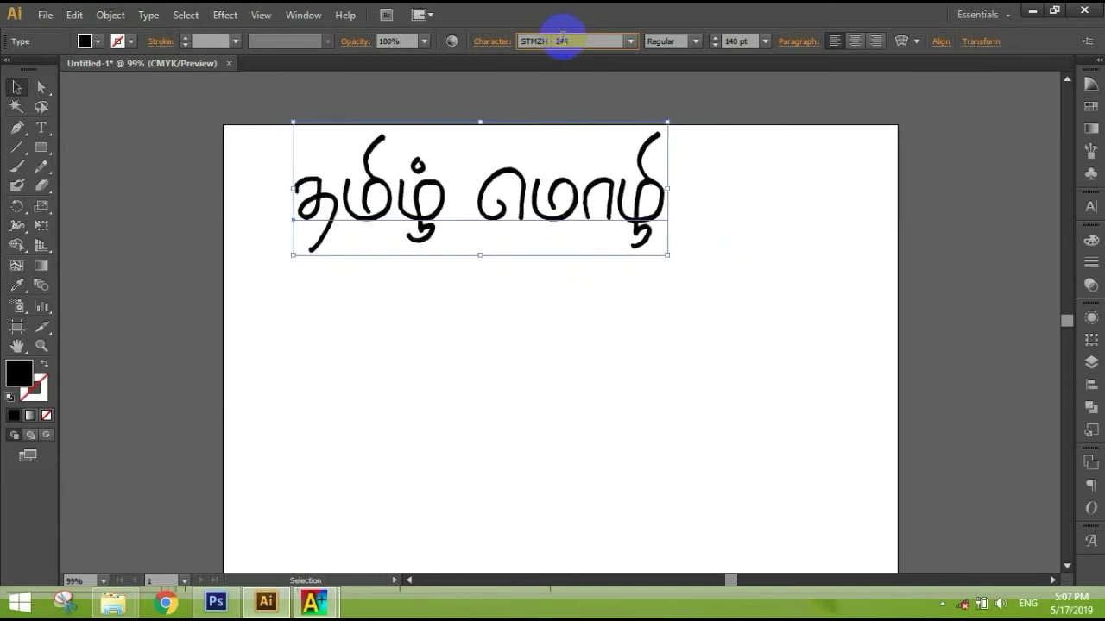
key("Down")
left_click_drag(442, 226, 484, 249)
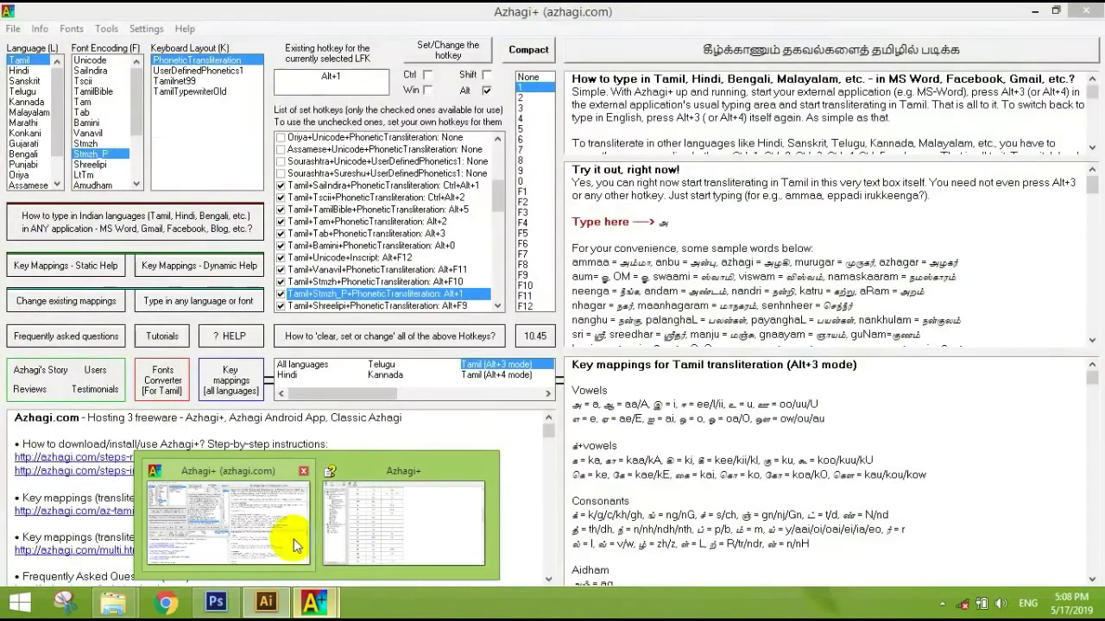
Open Fonts Converter (For Tamil) from the Azhagi+ main window.
left_click(282, 544)
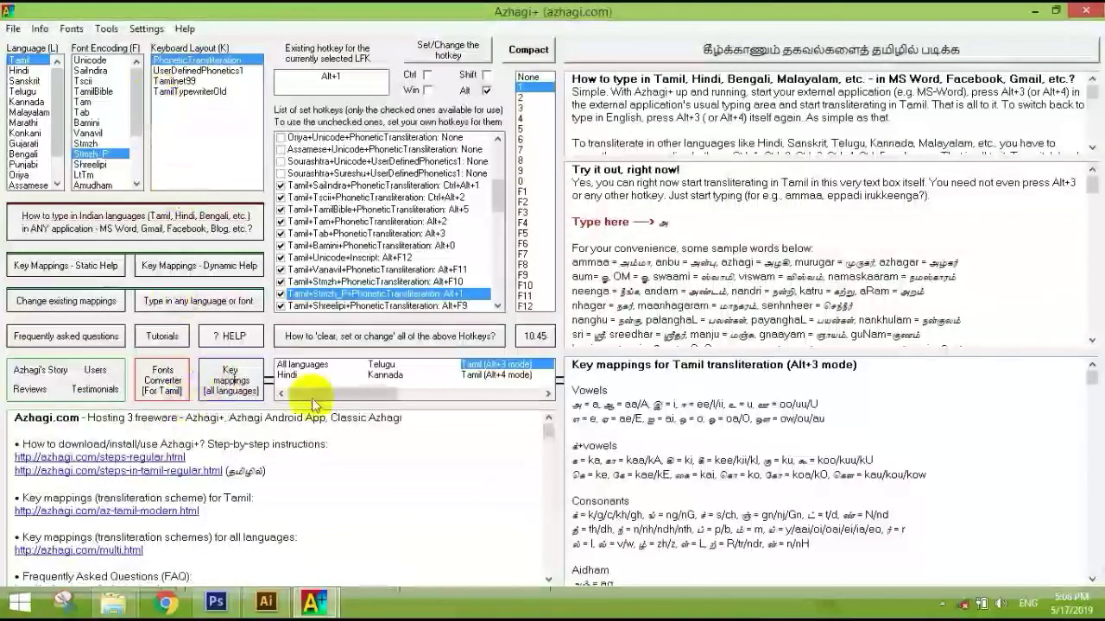
left_click(162, 380)
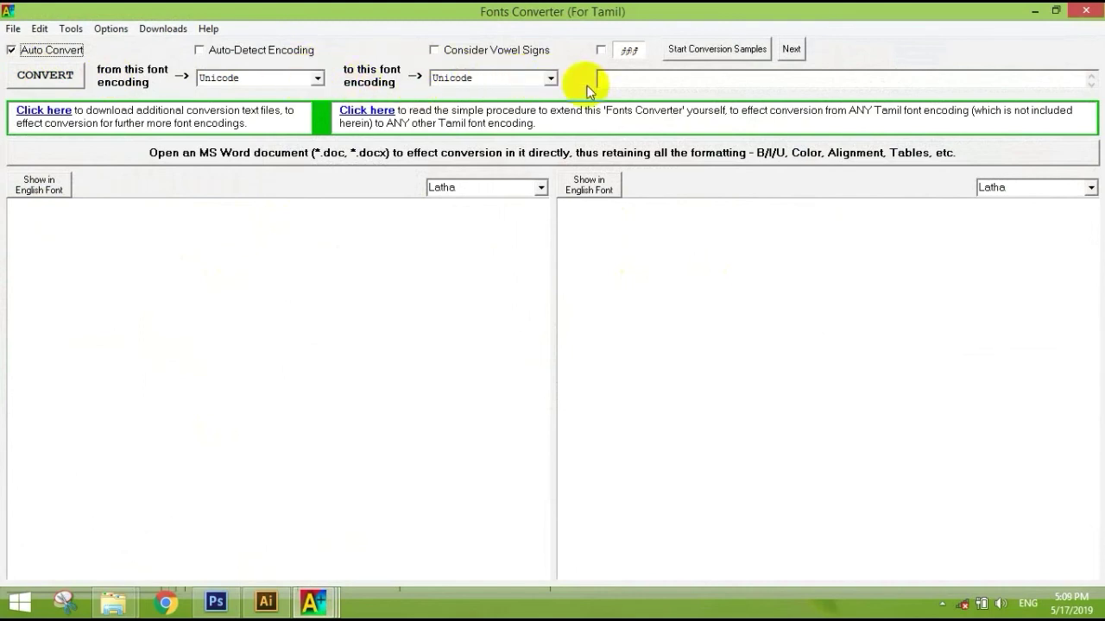
Set the converter's target encoding to Stmzh P.
left_click(550, 78)
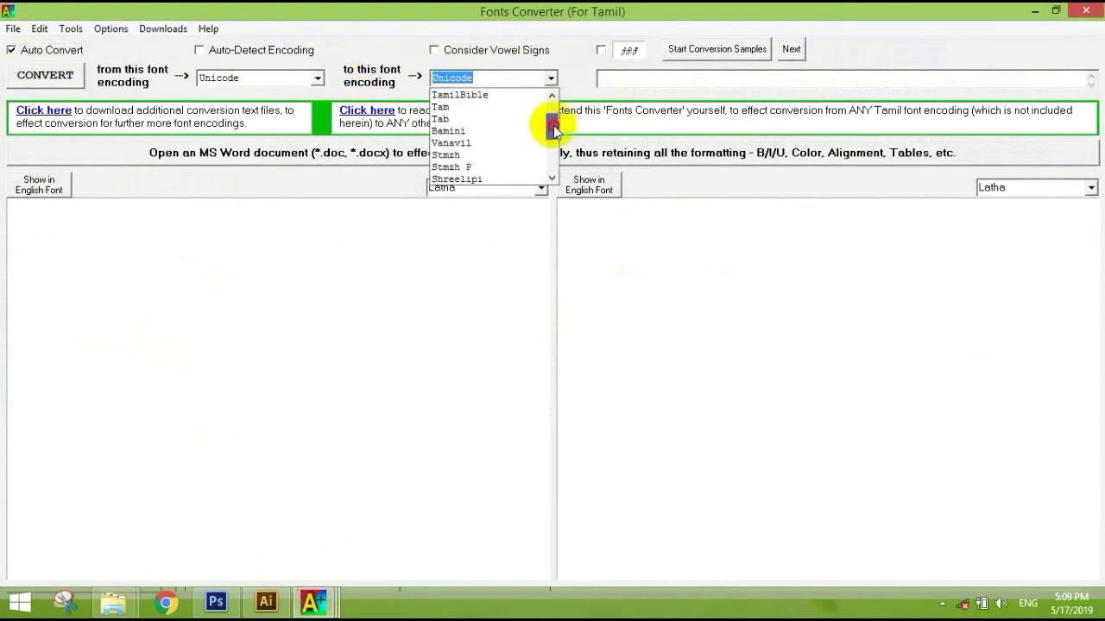
left_click_drag(553, 117, 552, 136)
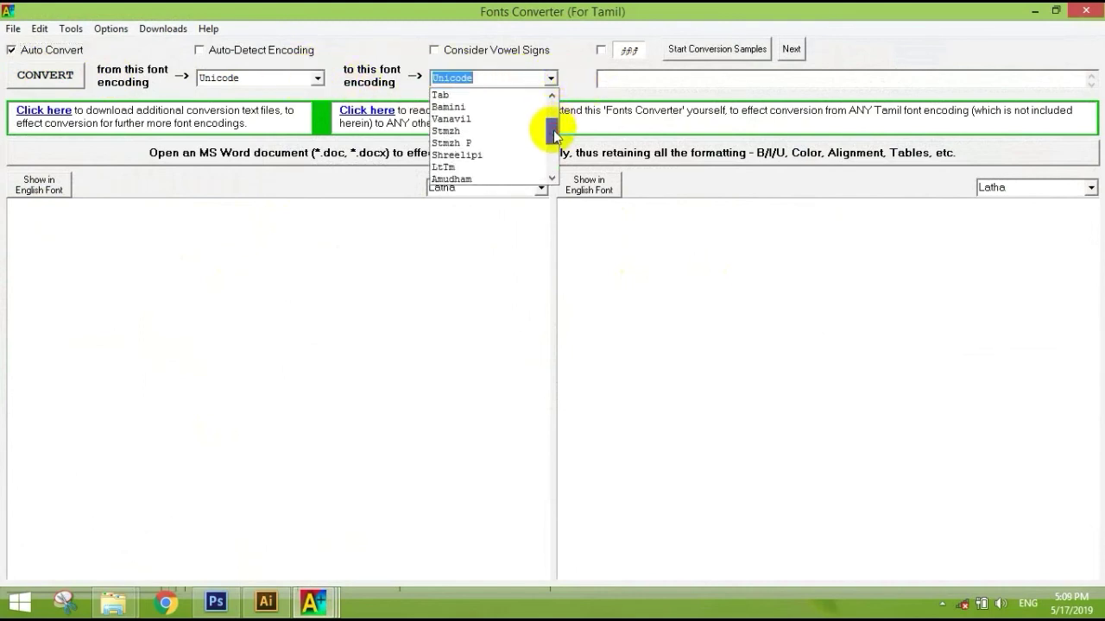
left_click(440, 142)
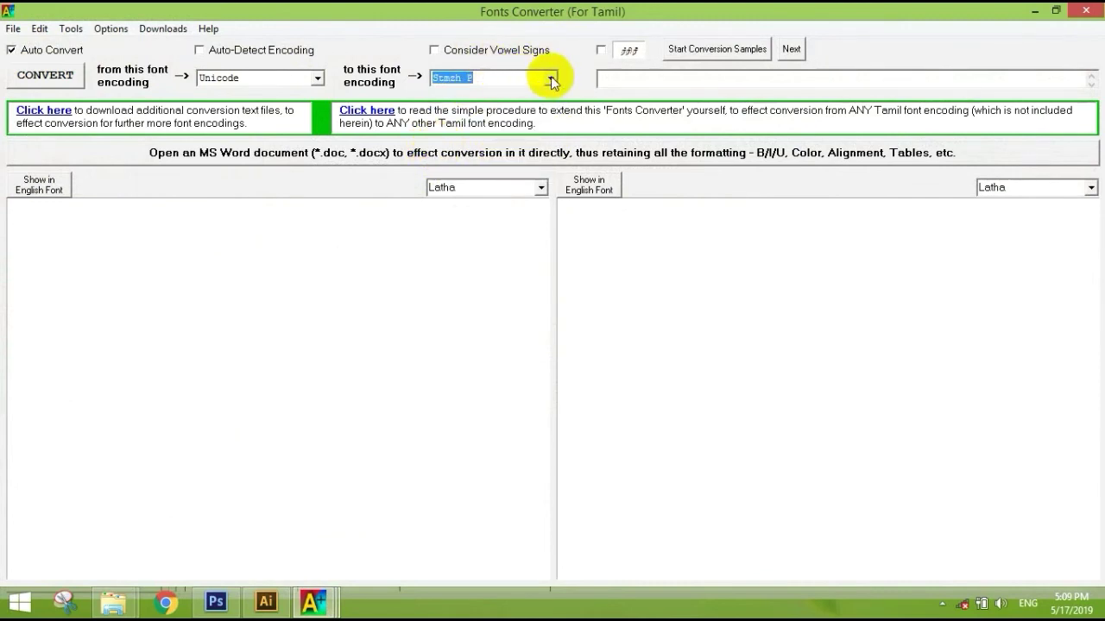
left_click(457, 226)
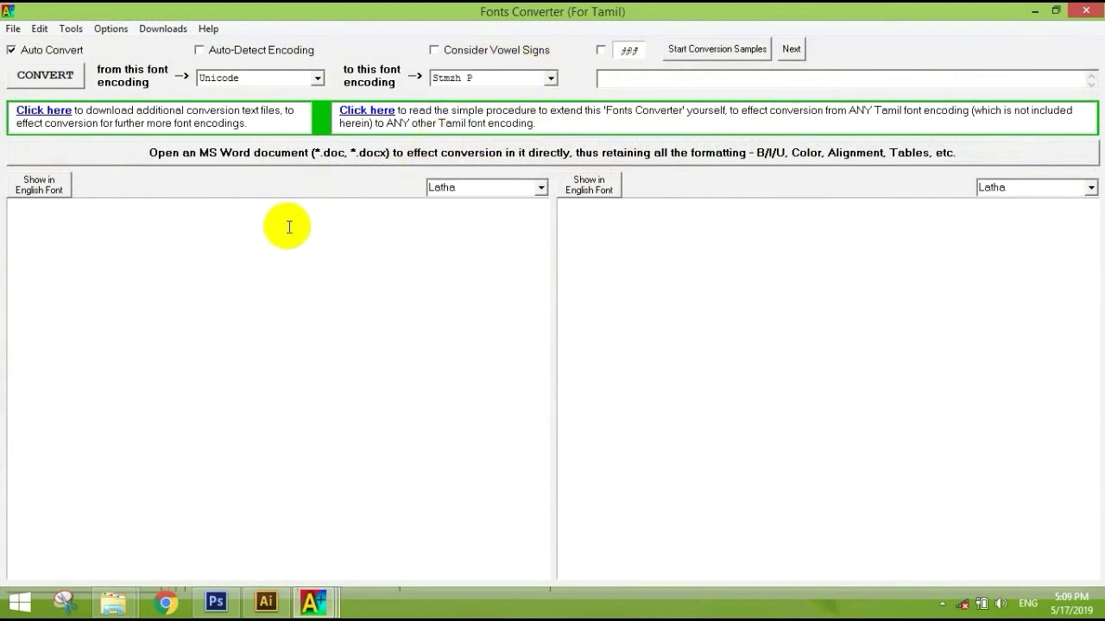
Display the output pane in the STMZH - 207 font.
left_click(1090, 187)
scroll(1027, 237, "down", 10)
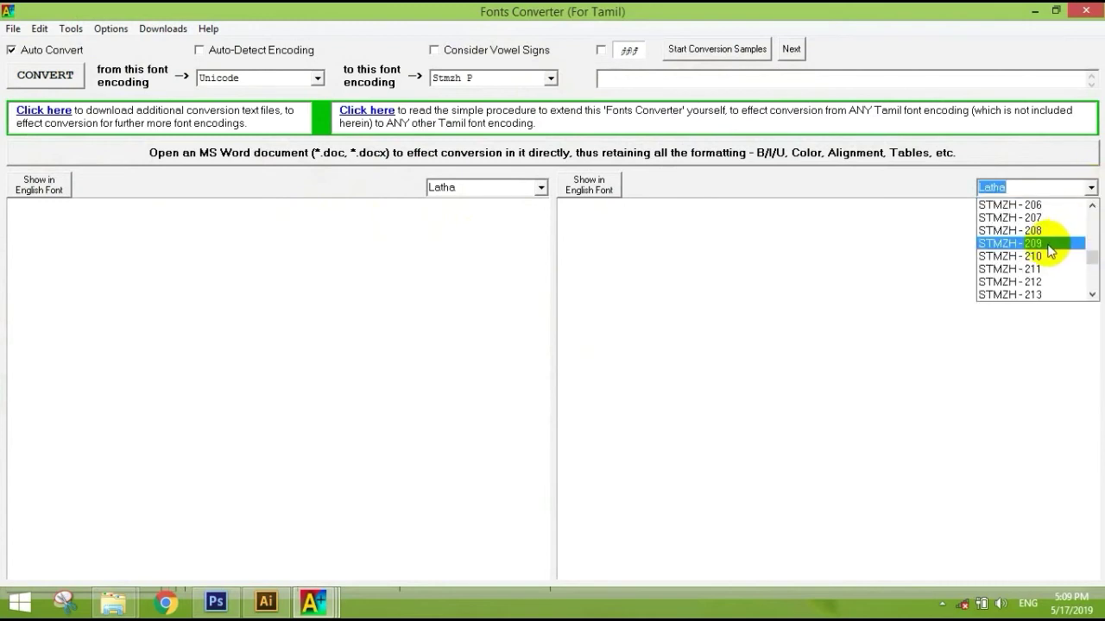
scroll(1001, 228, "up", 5)
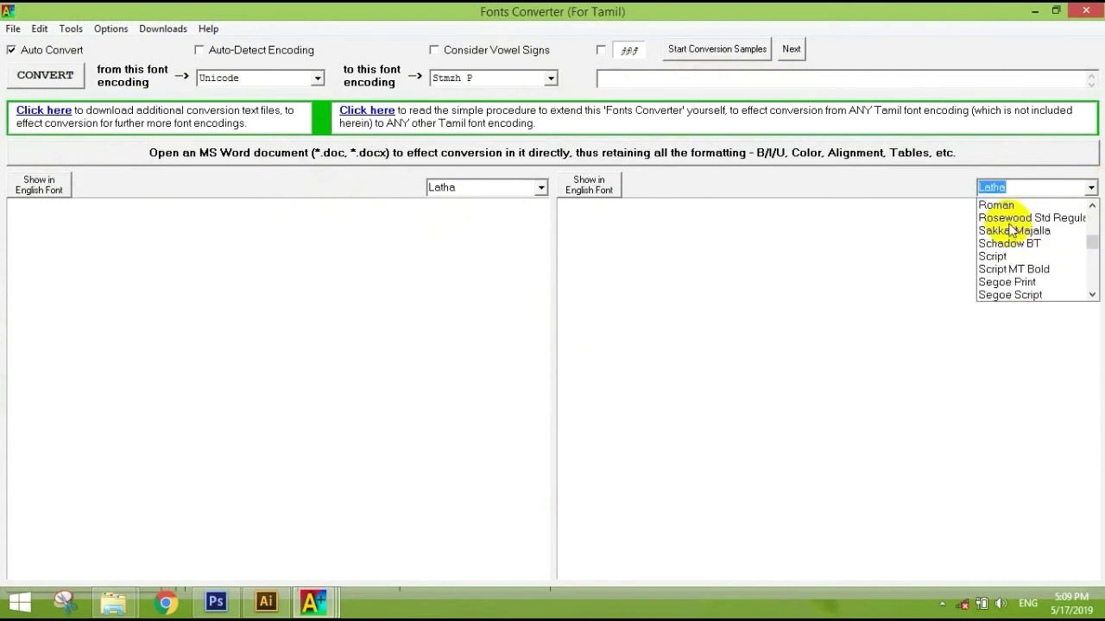
scroll(1014, 237, "down", 5)
left_click(1012, 218)
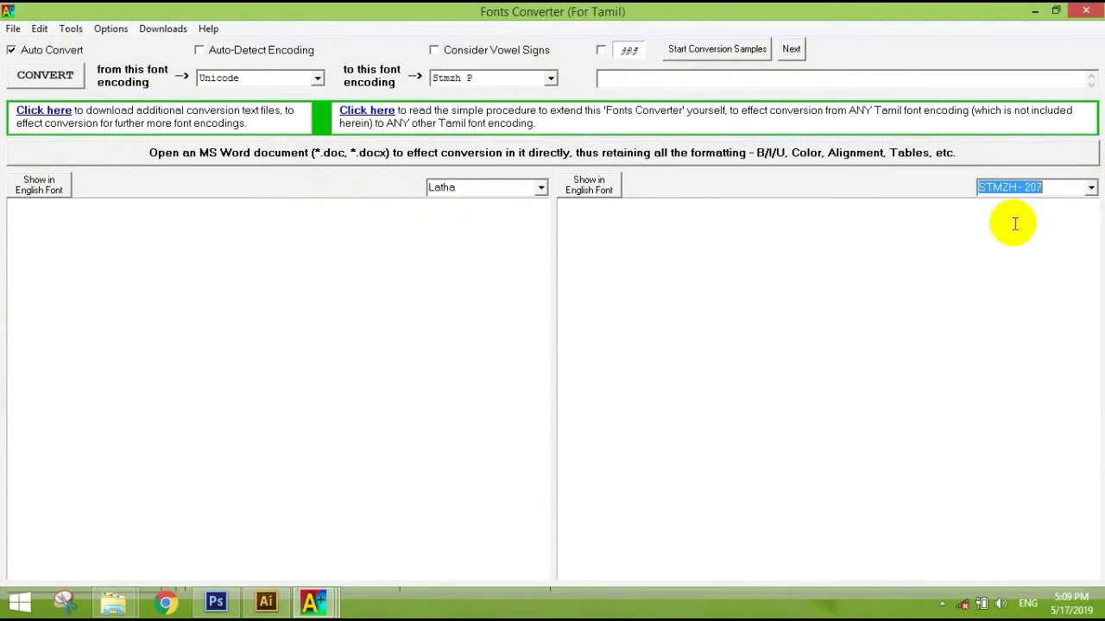
left_click(703, 243)
left_click(262, 233)
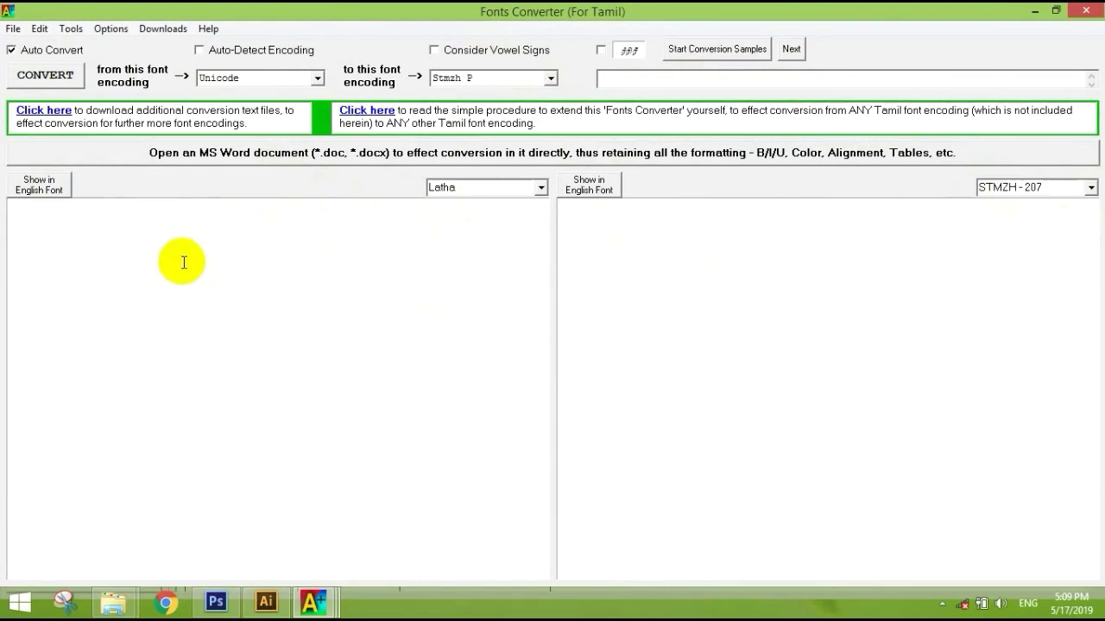
Switch the keyboard input to Tamil phonetic typing via Google Input Tools.
left_click(942, 603)
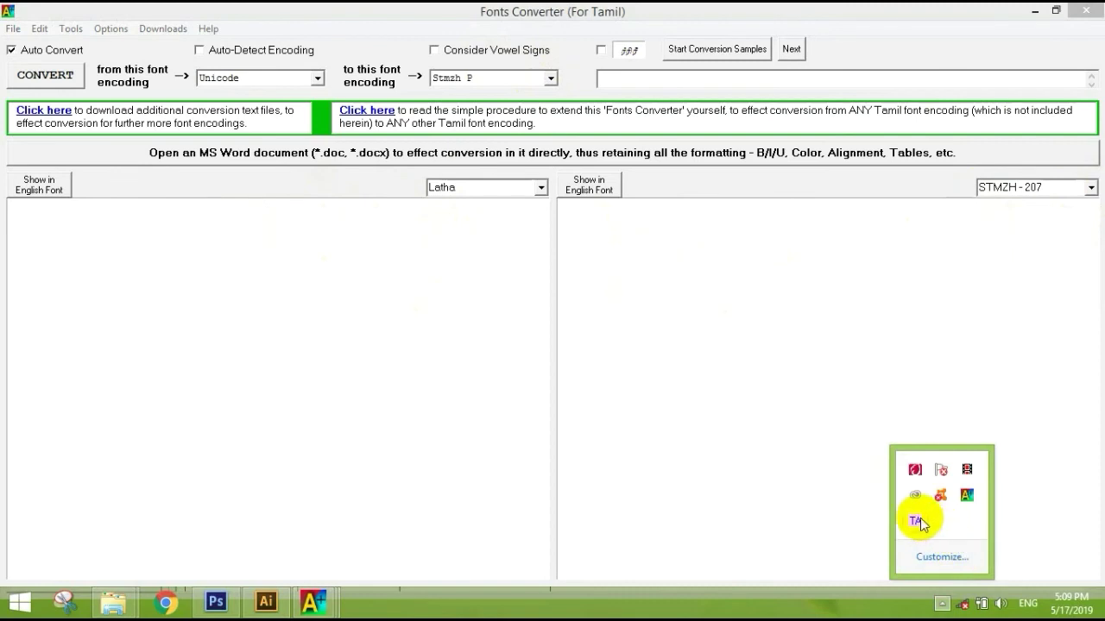
mouse_move(915, 522)
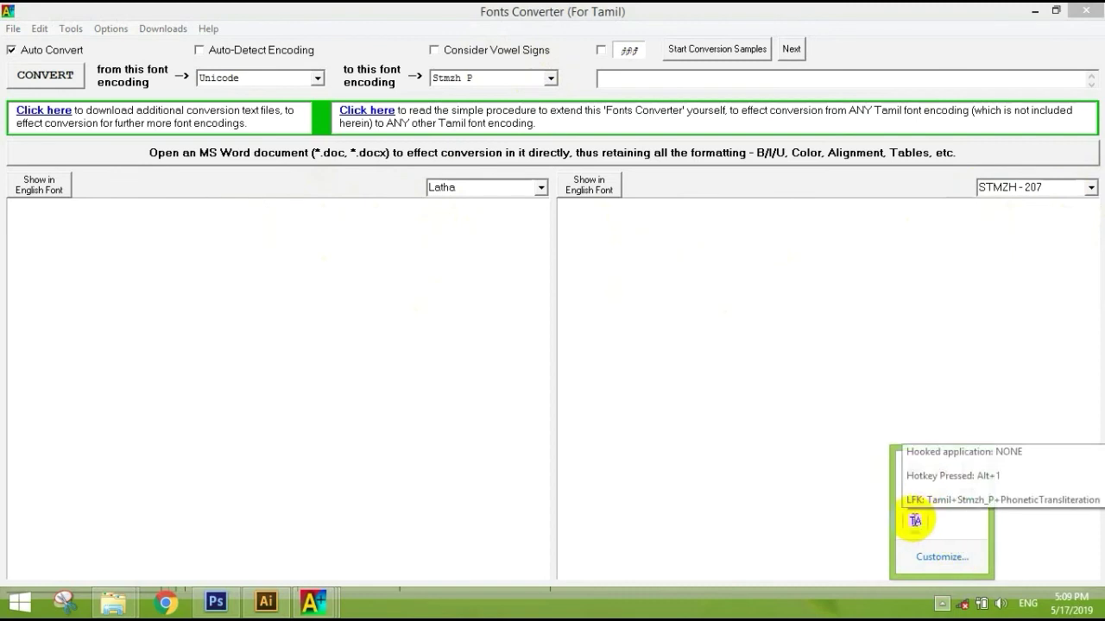
left_click(164, 368)
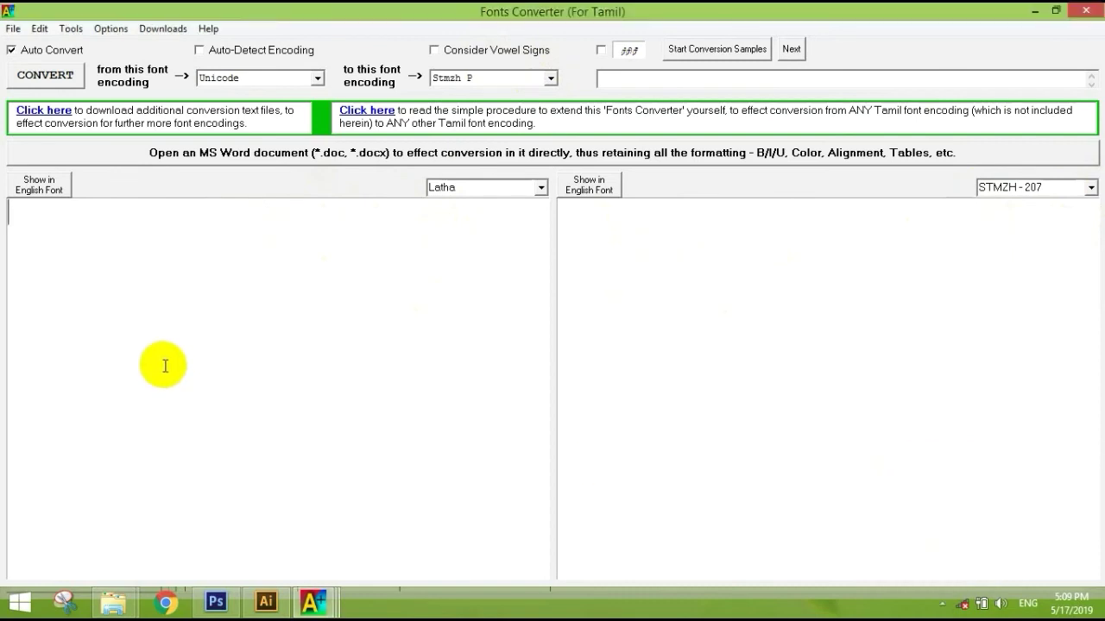
left_click(943, 604)
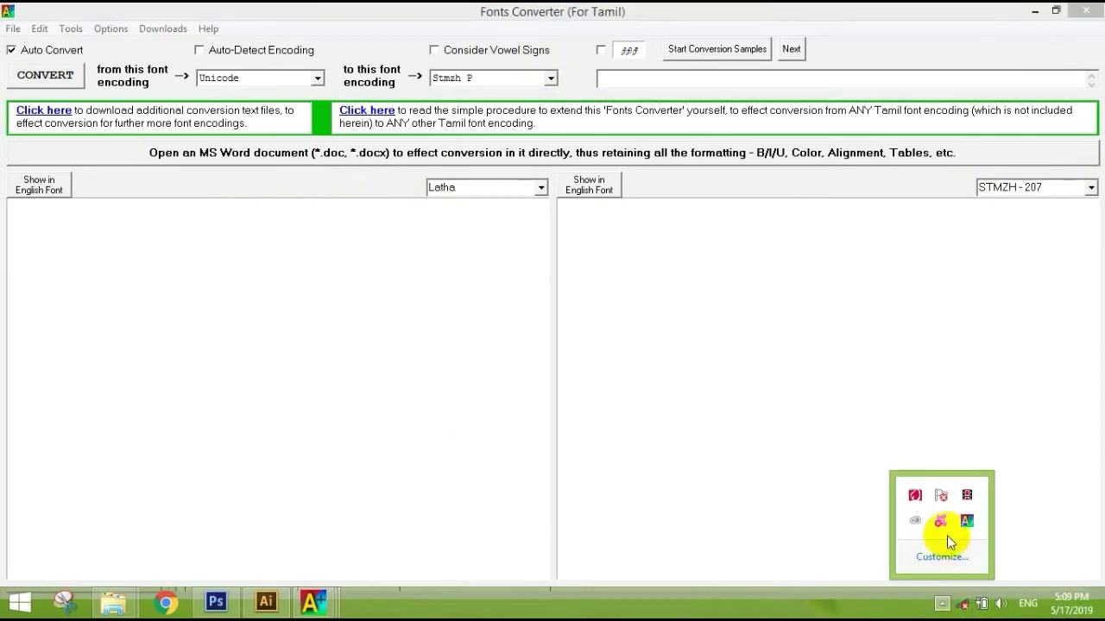
left_click(360, 293)
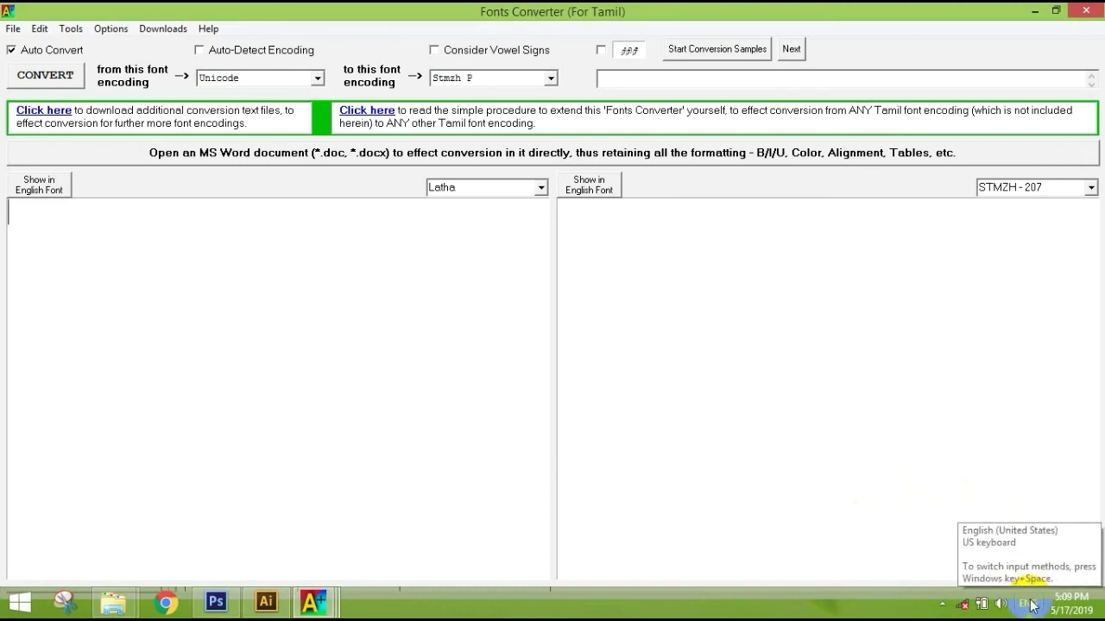
key("super+space")
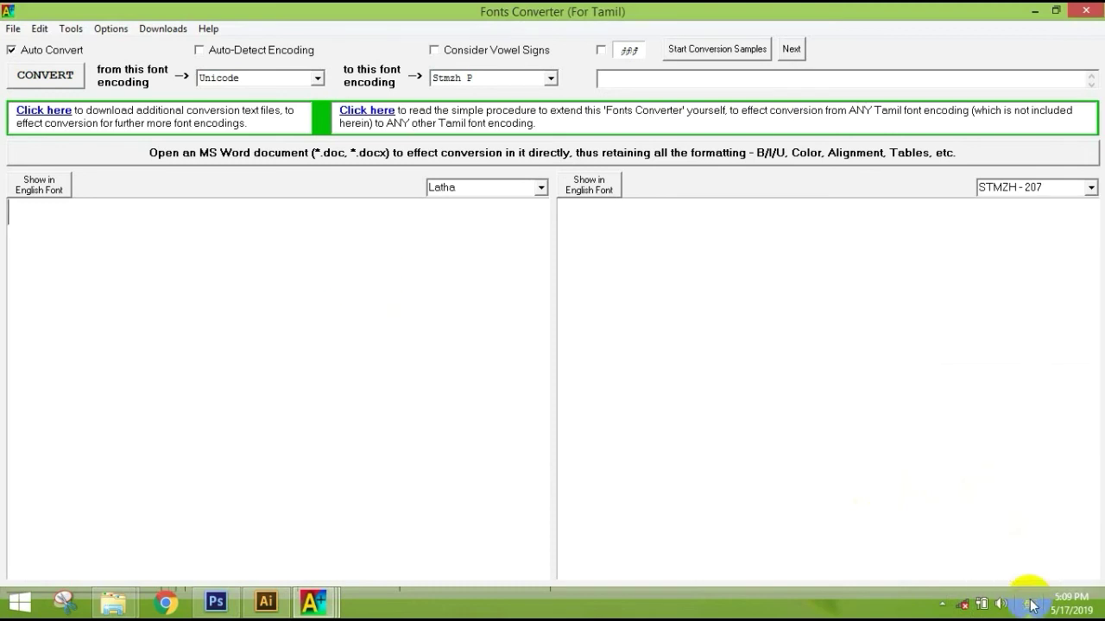
left_click(1028, 604)
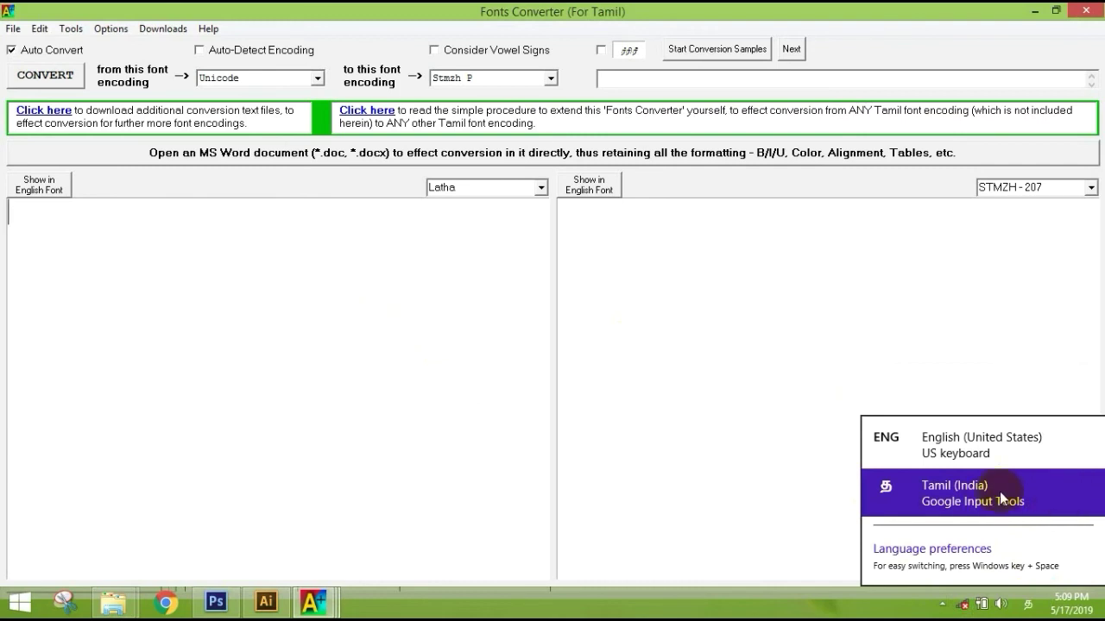
left_click(945, 498)
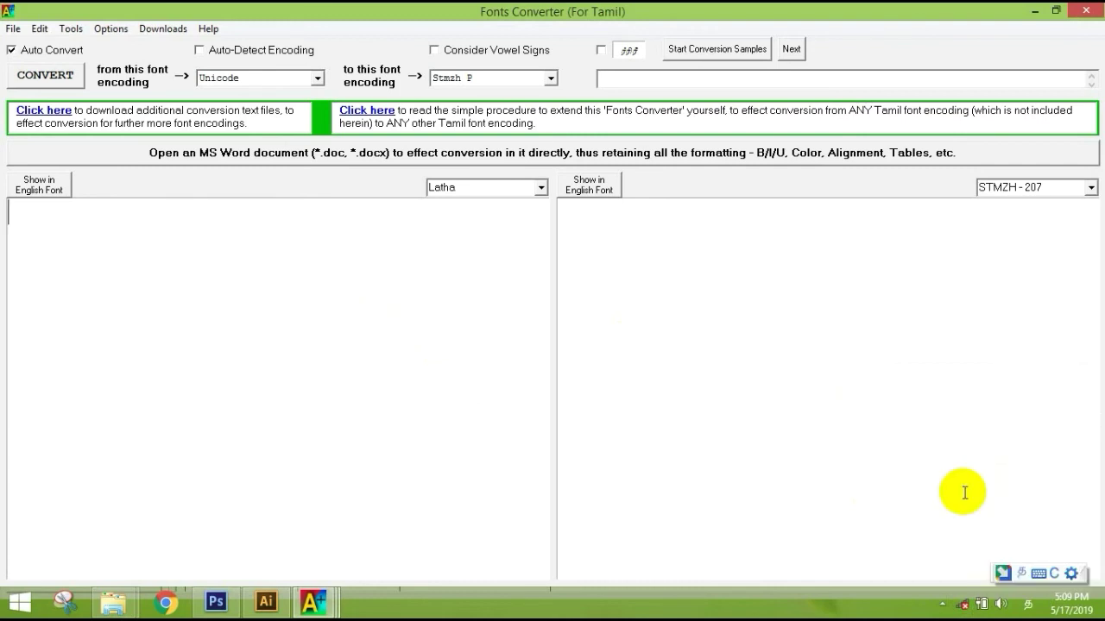
Type தமிழ் மொழி in the input pane, fix the space, and select the STMZH output.
left_click(255, 250)
type("tami")
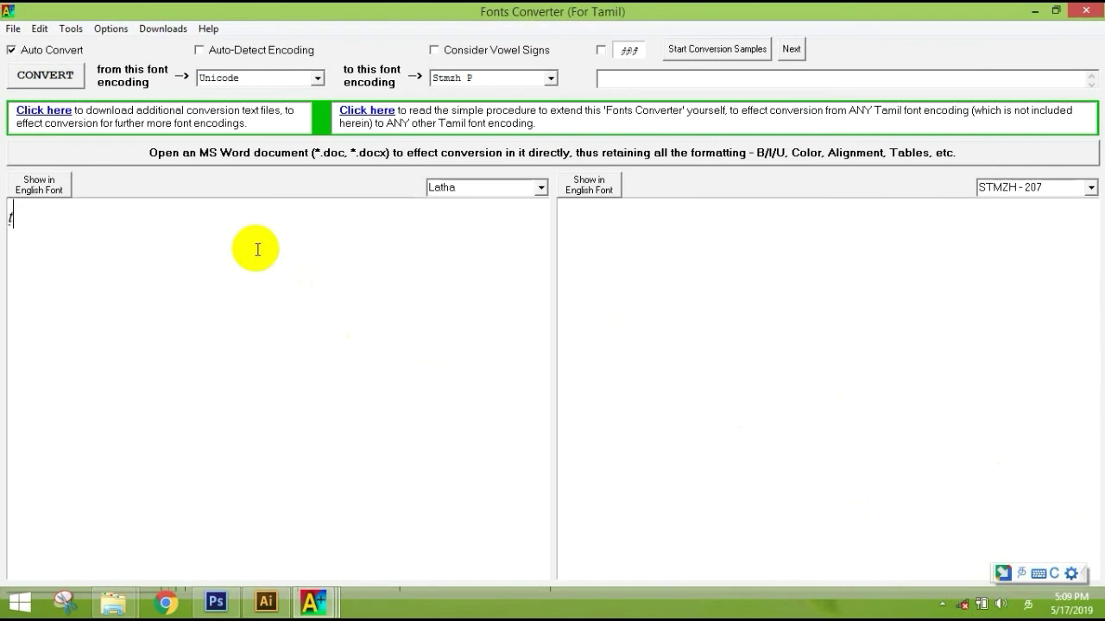
type("l ")
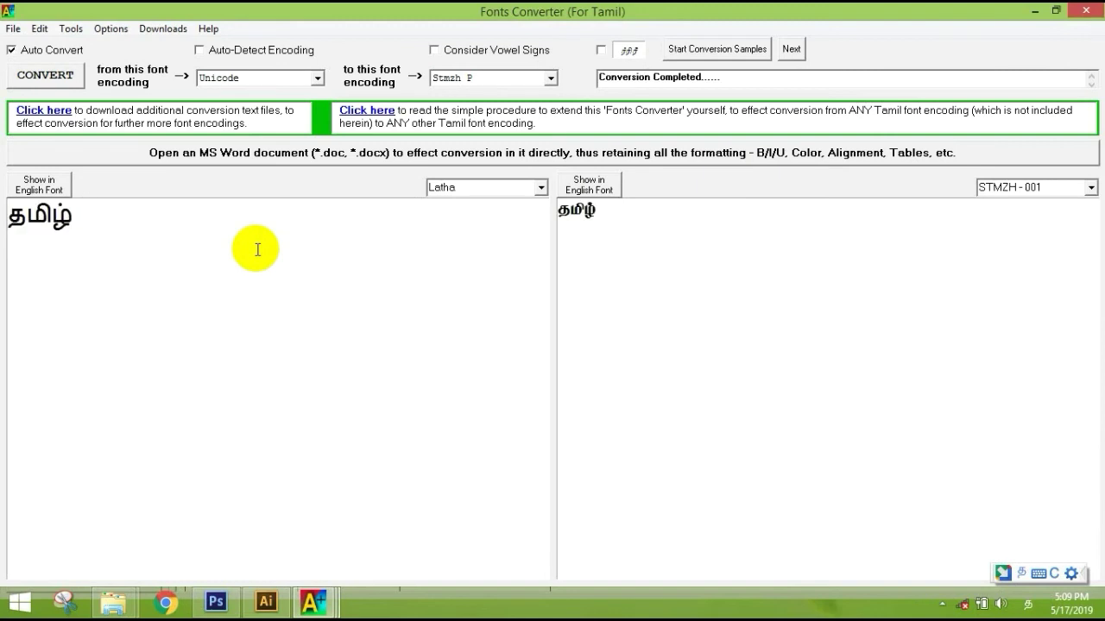
type("mozh")
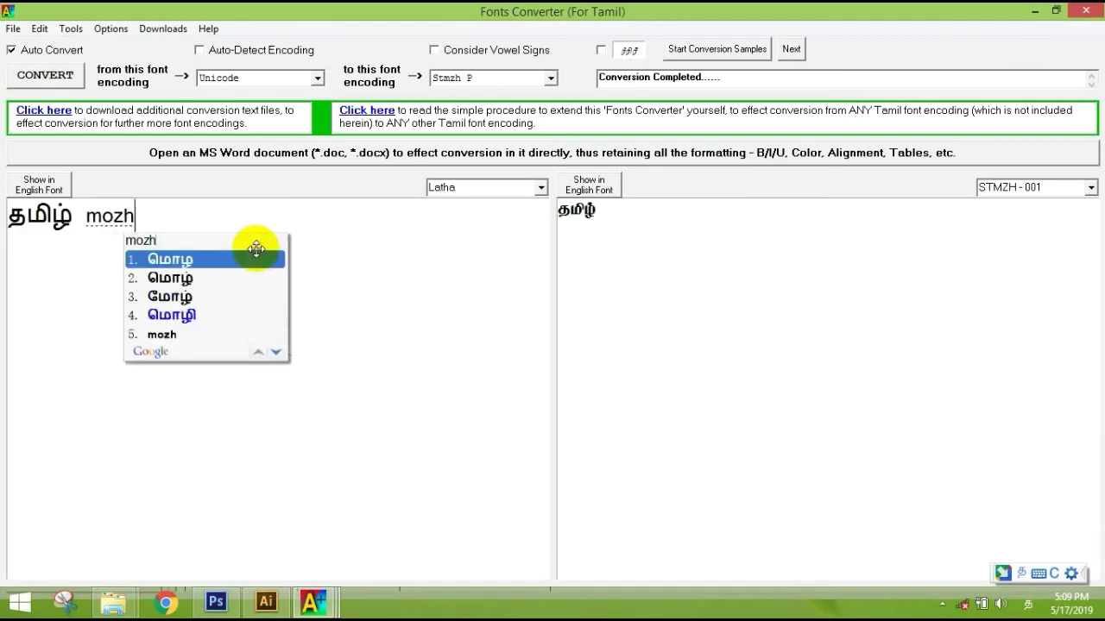
type("i")
key("Return")
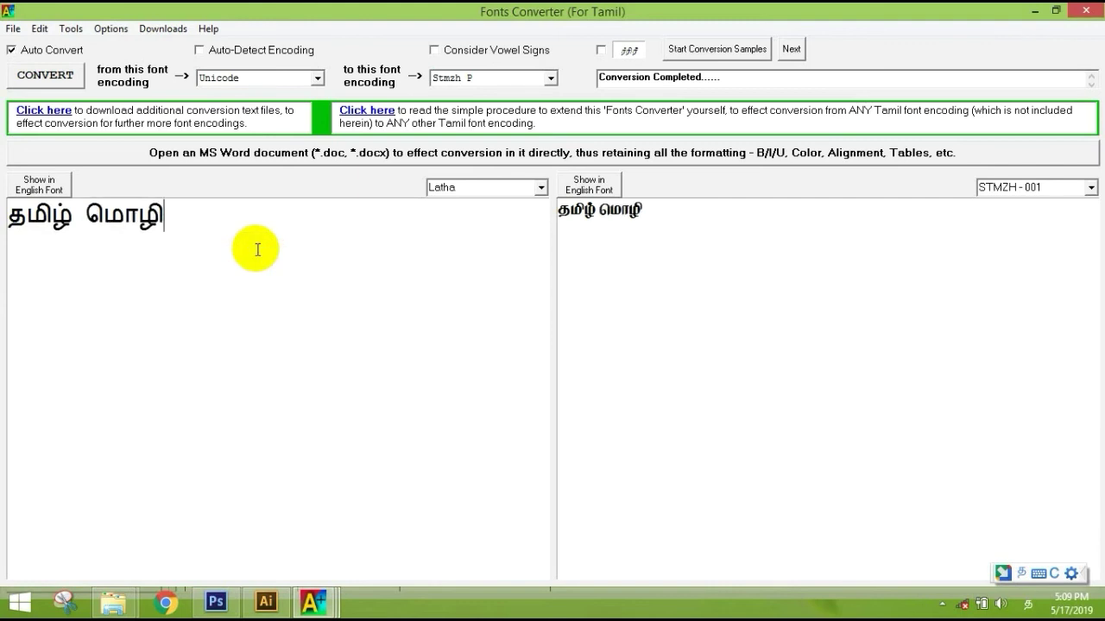
left_click_drag(86, 216, 76, 217)
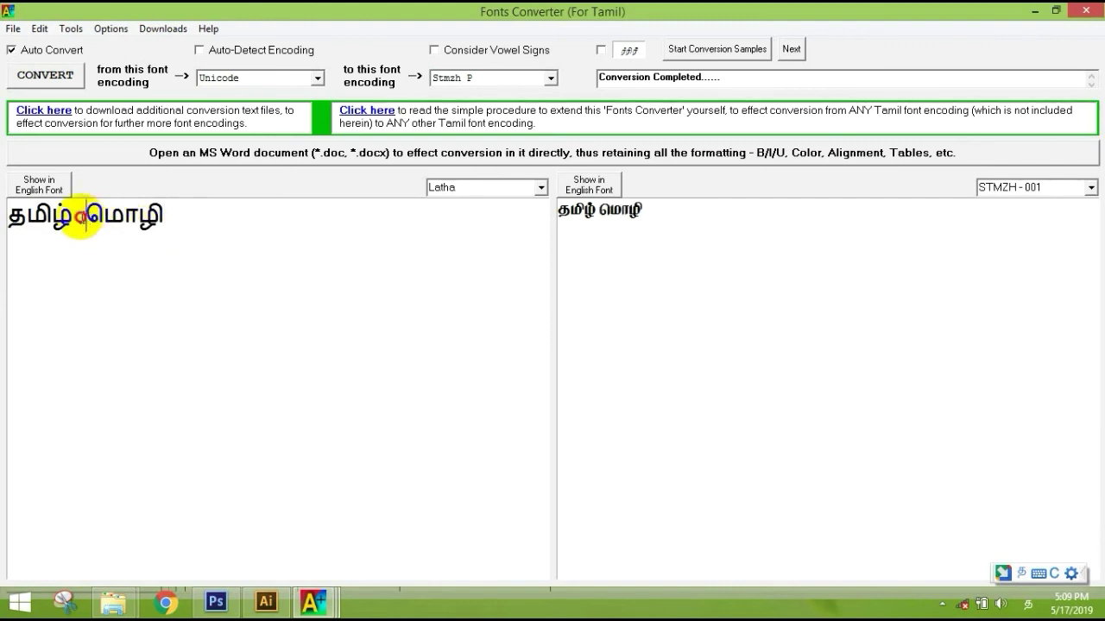
key("BackSpace")
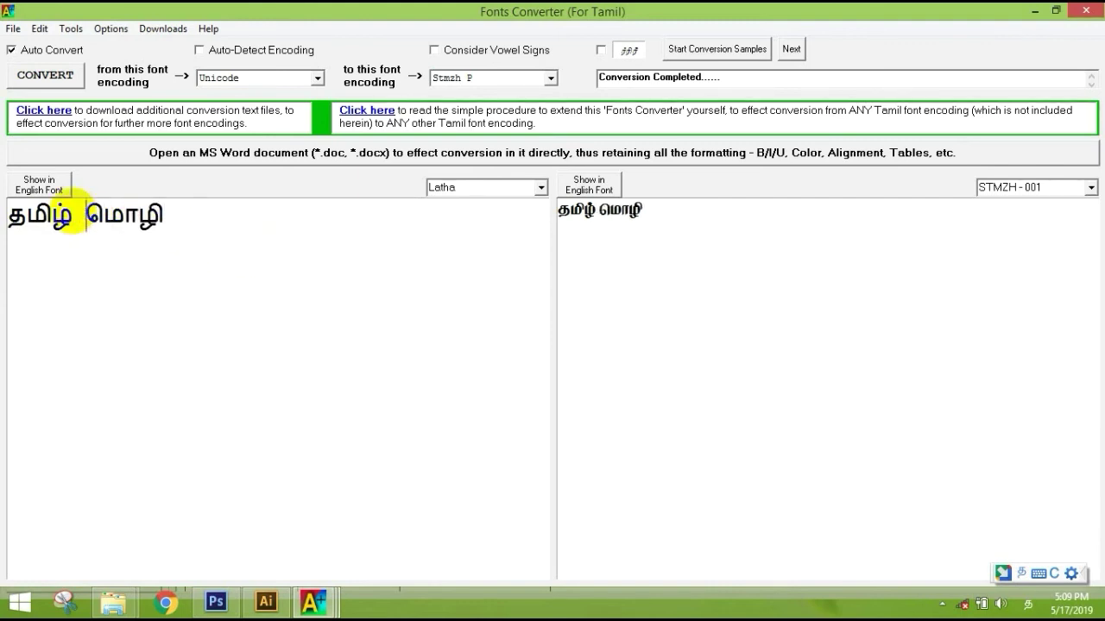
left_click_drag(650, 207, 490, 211)
key("ctrl+c")
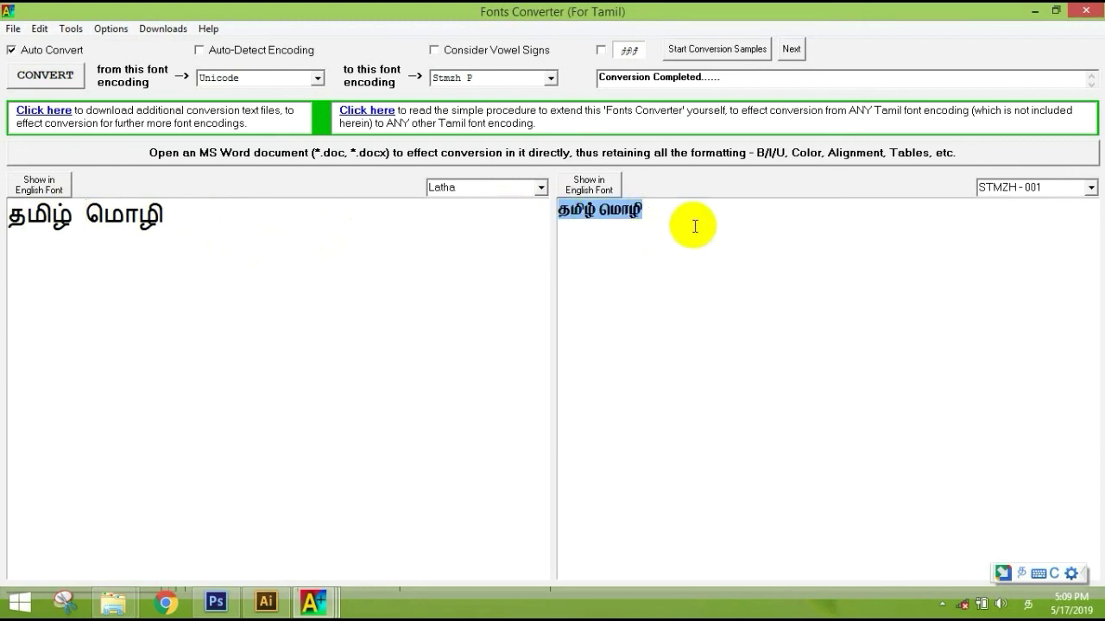
Paste the converted Tamil text as a new text layer in Photoshop.
left_click(216, 602)
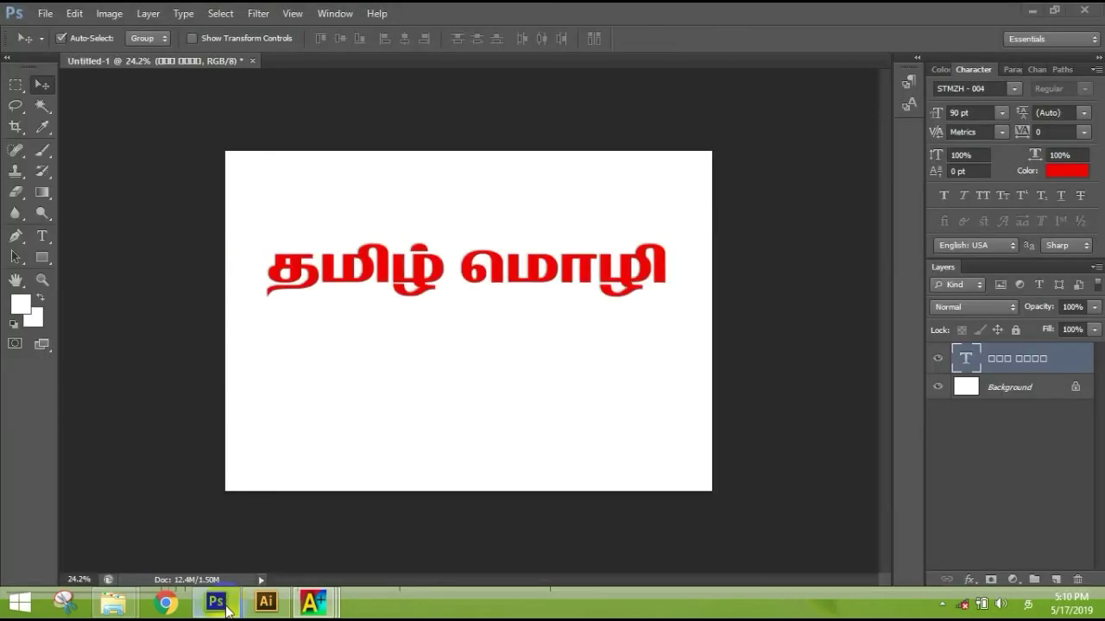
left_click(41, 233)
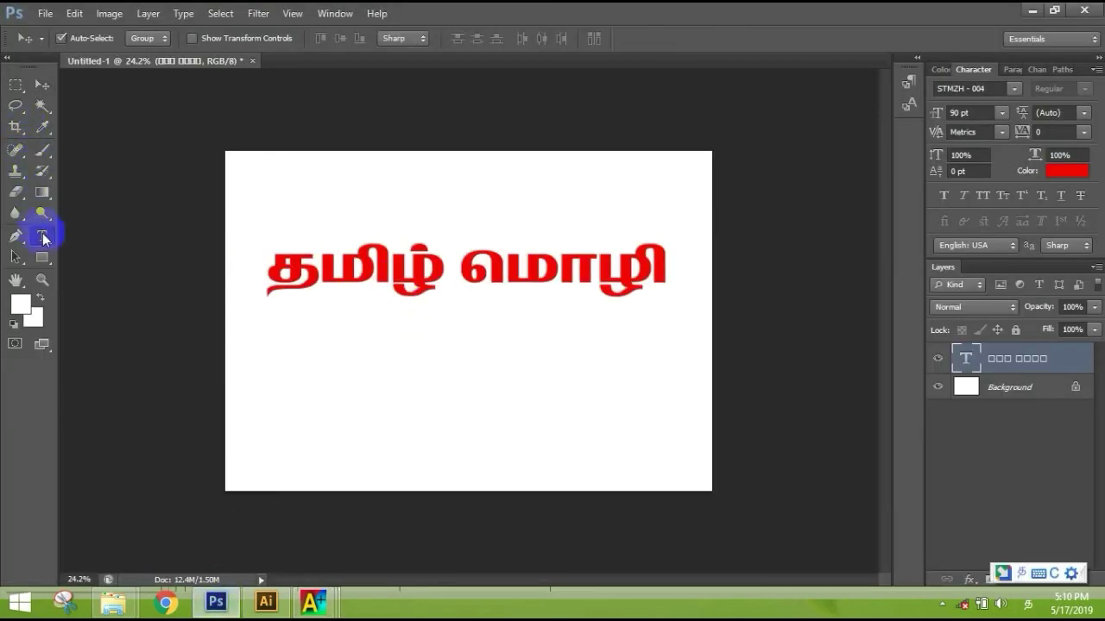
left_click(276, 361)
key("ctrl+v")
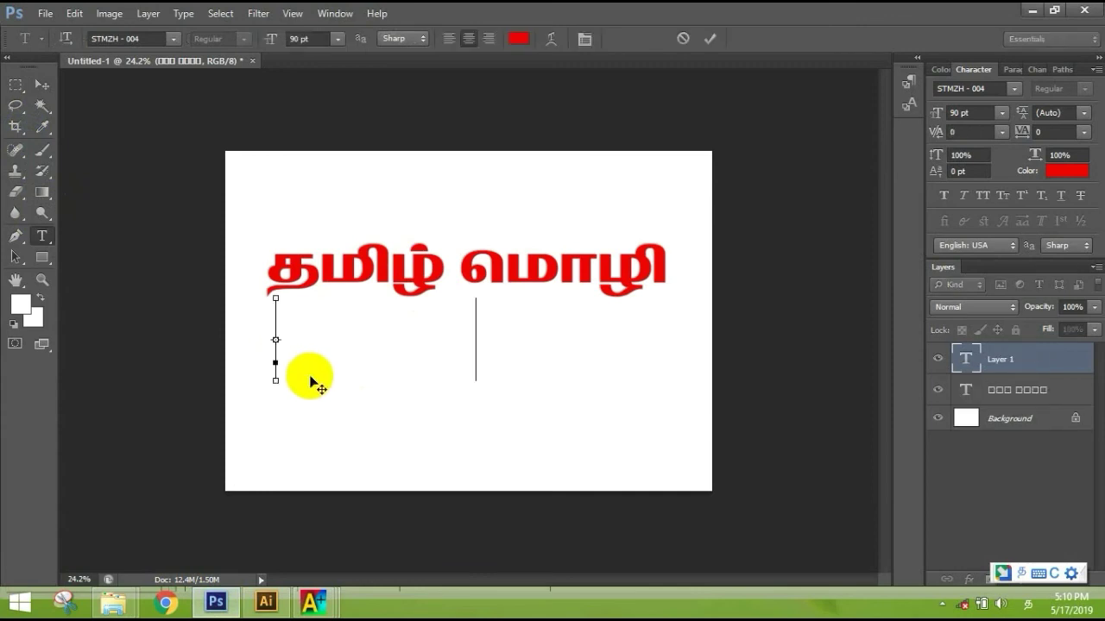
key("ctrl+a")
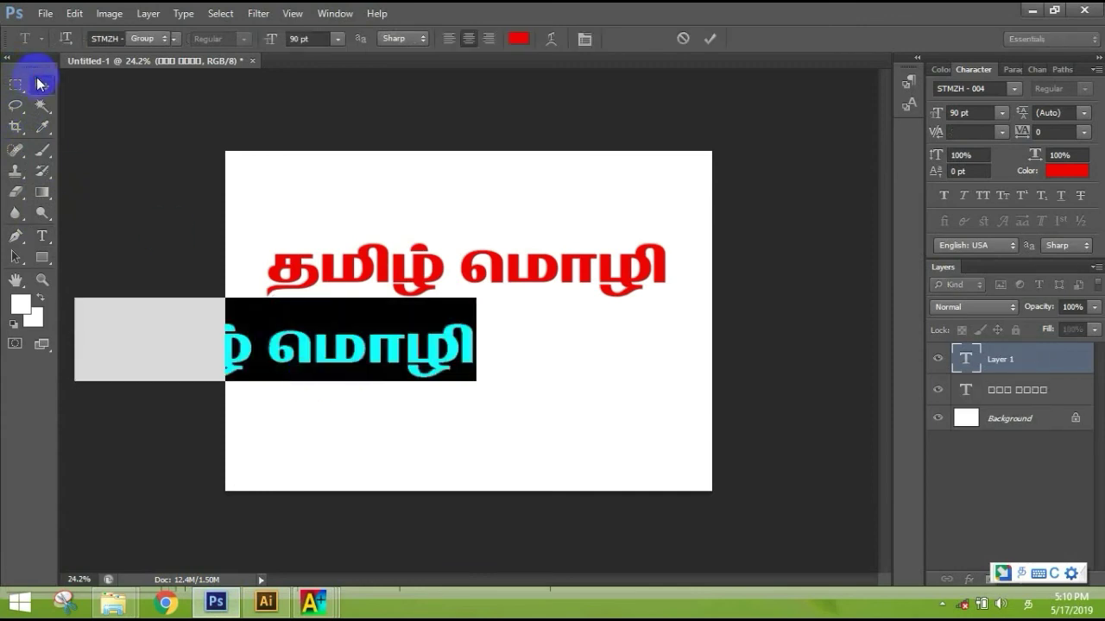
Position the new line directly beneath the first red line in a tight stack.
left_click(41, 84)
left_click_drag(354, 354, 386, 358)
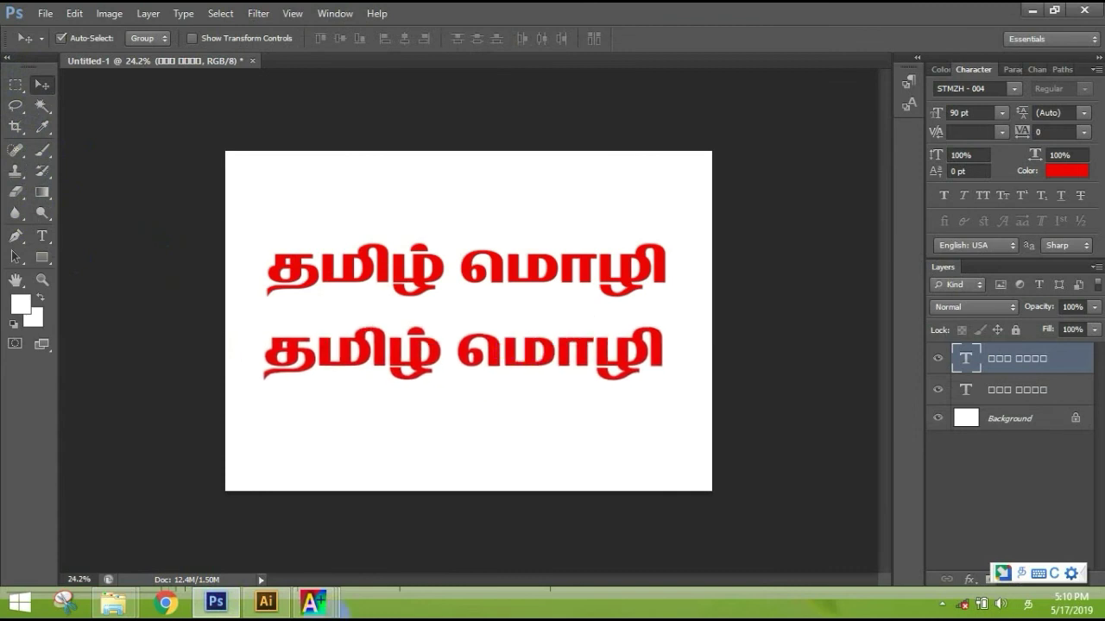
left_click_drag(437, 198, 429, 137)
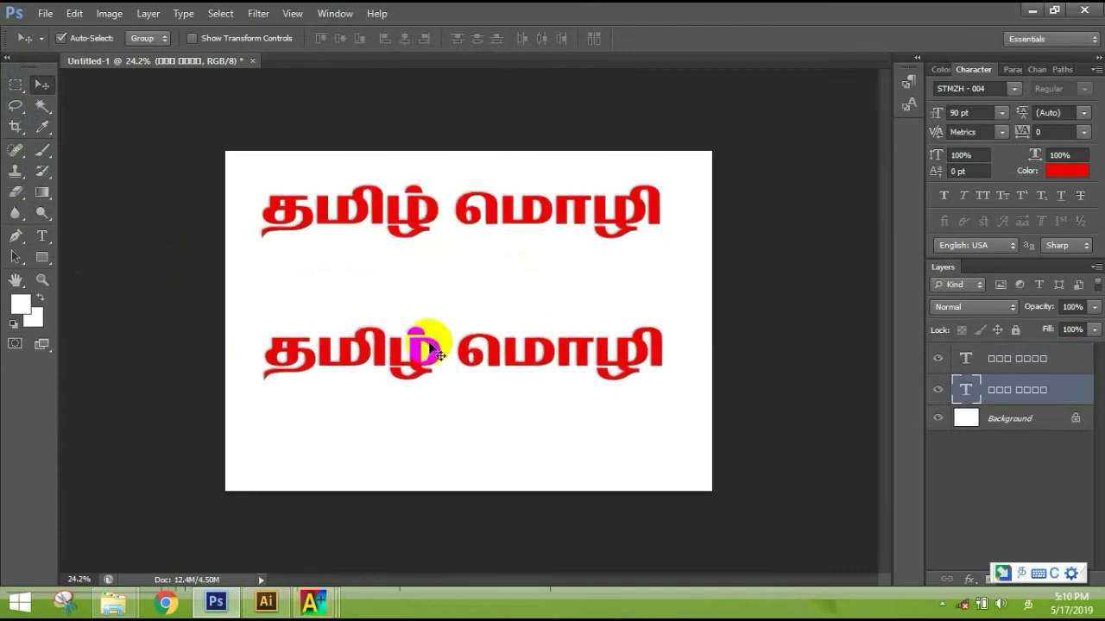
left_click_drag(431, 345, 425, 275)
left_click(327, 605)
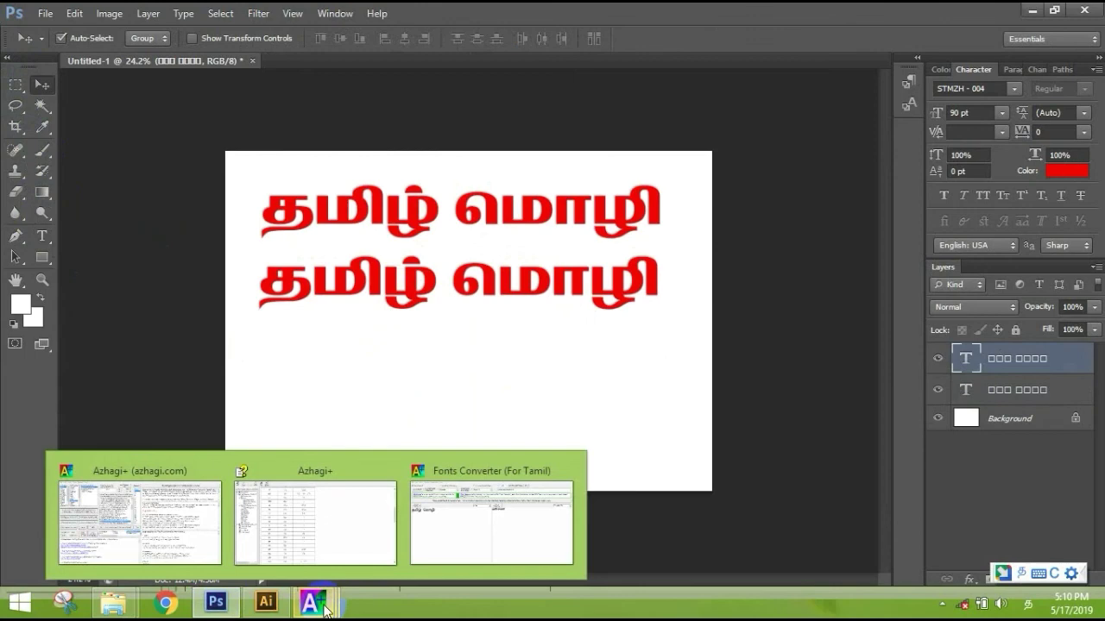
Paste the STMZH-encoded copy over the Fonts Converter source text, then return to Photoshop.
left_click(452, 538)
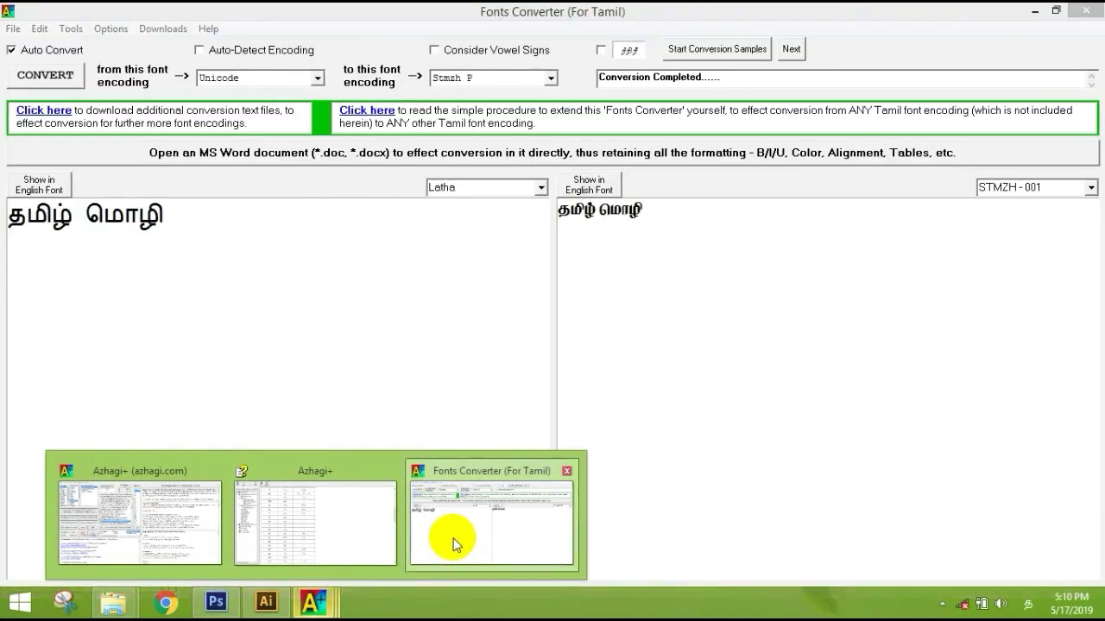
left_click_drag(211, 245, 11, 212)
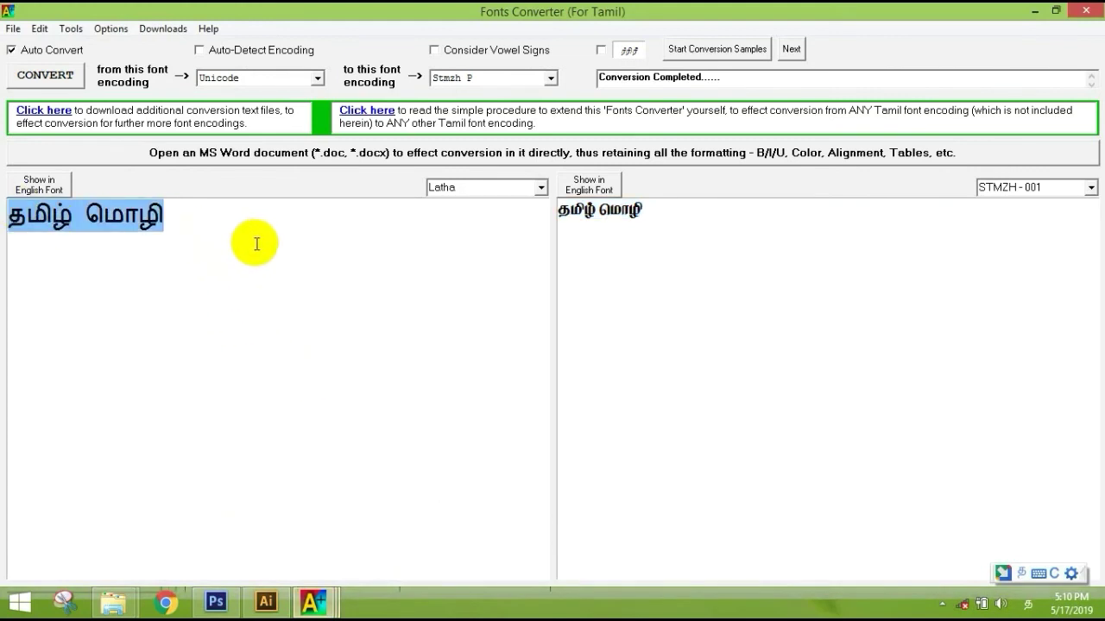
key("ctrl+v")
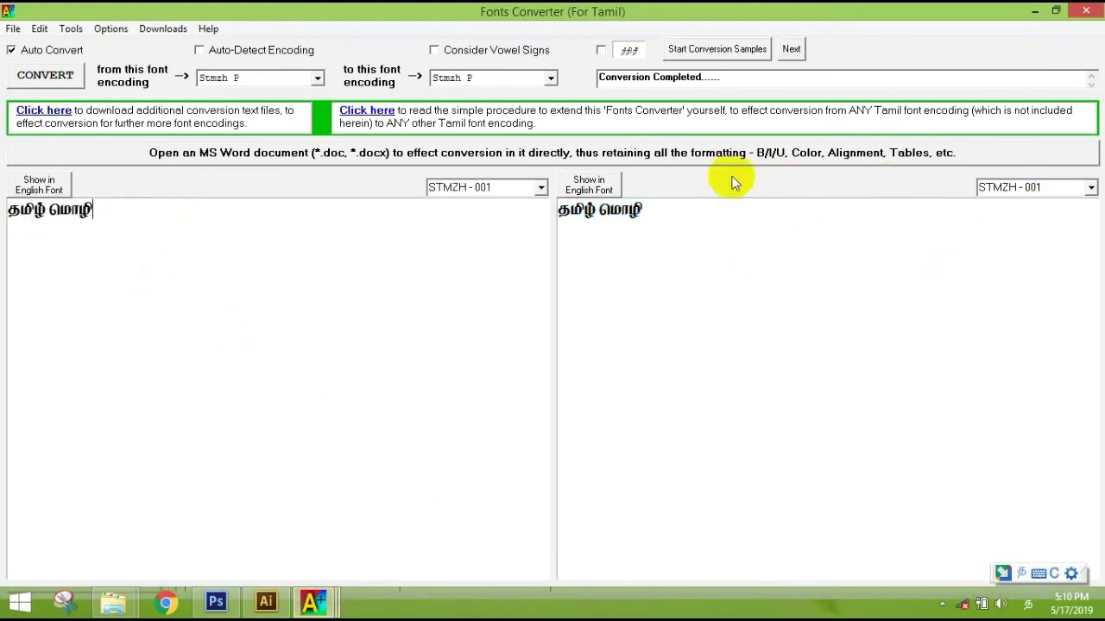
key("ctrl+a")
key("ctrl+v")
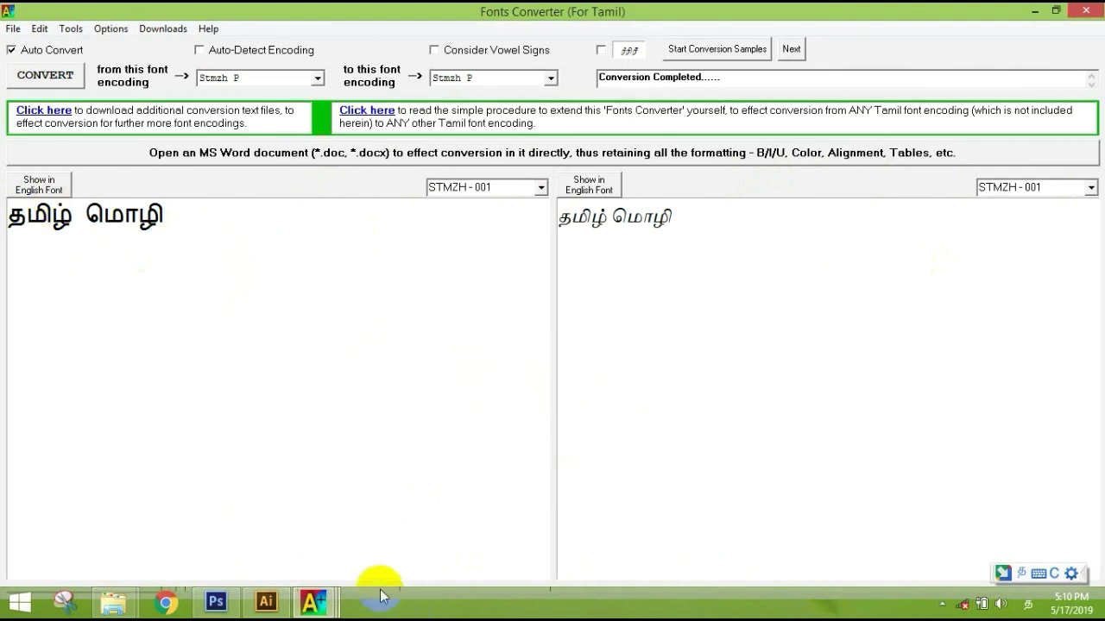
key("alt+Tab")
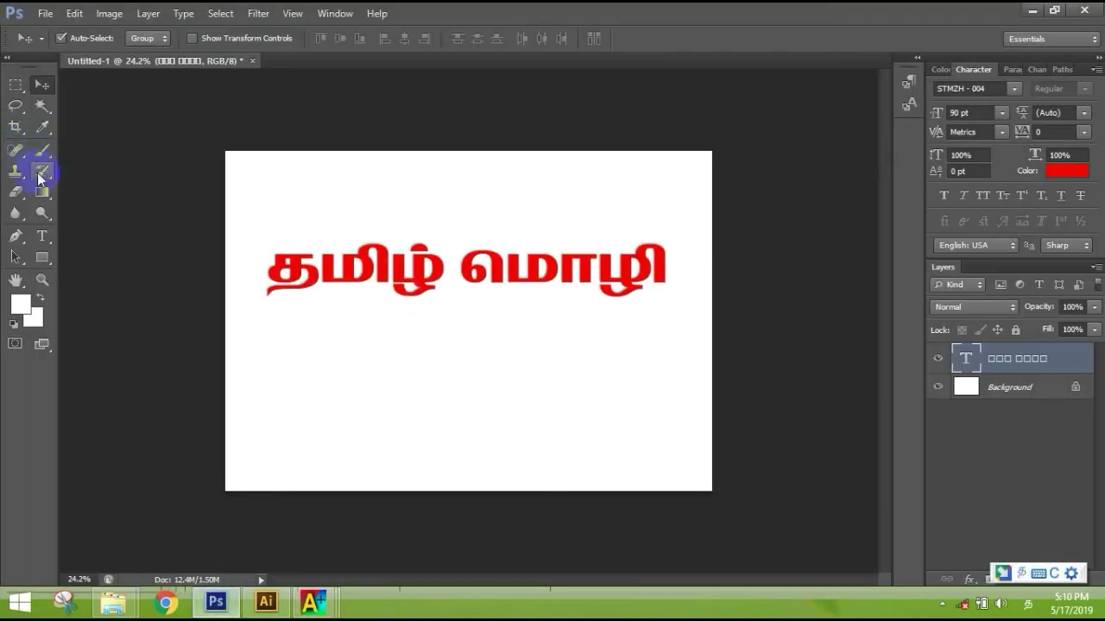
Paste 'தமிழ் மொழி' as a new horizontal text layer below the red line.
left_click(41, 235)
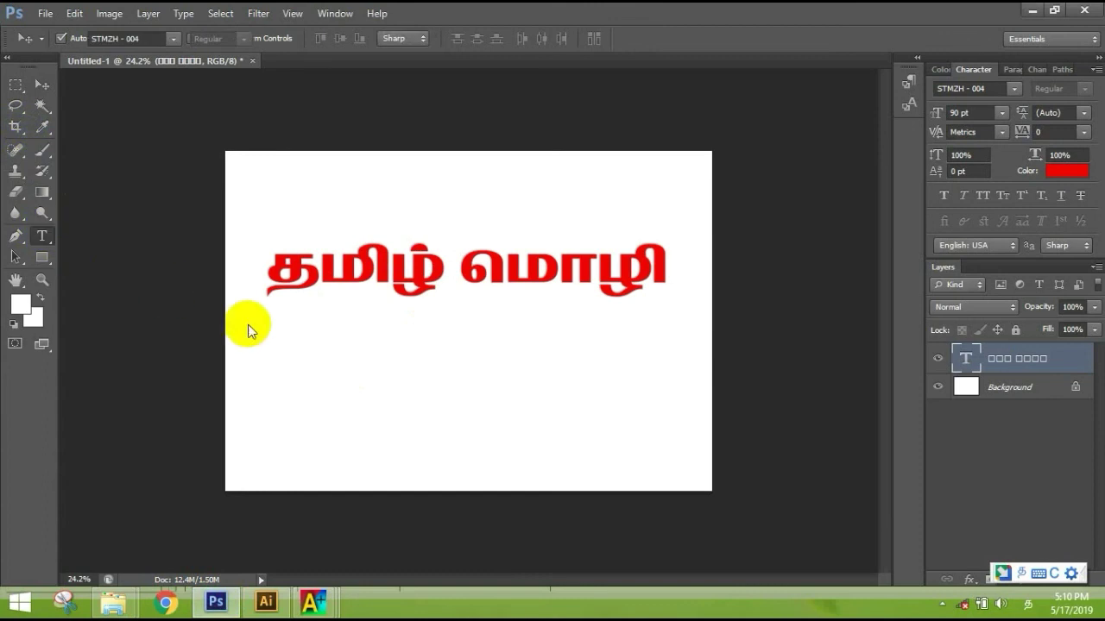
left_click(310, 373)
key("ctrl+v")
key("ctrl+a")
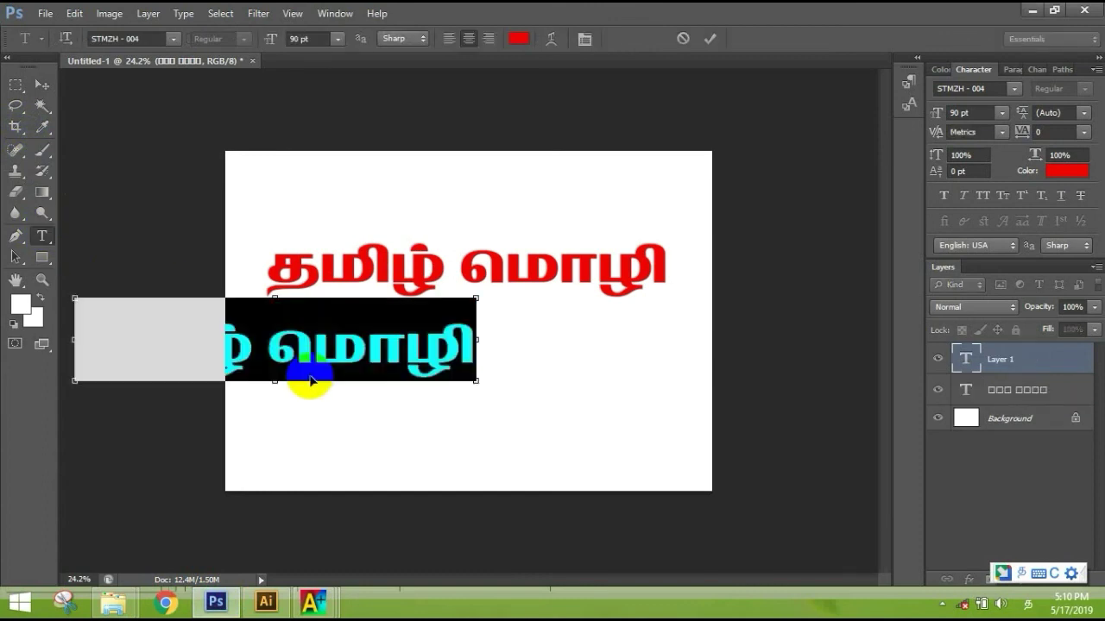
Drag both Tamil lines upward so the new line sits directly beneath the first.
left_click(41, 84)
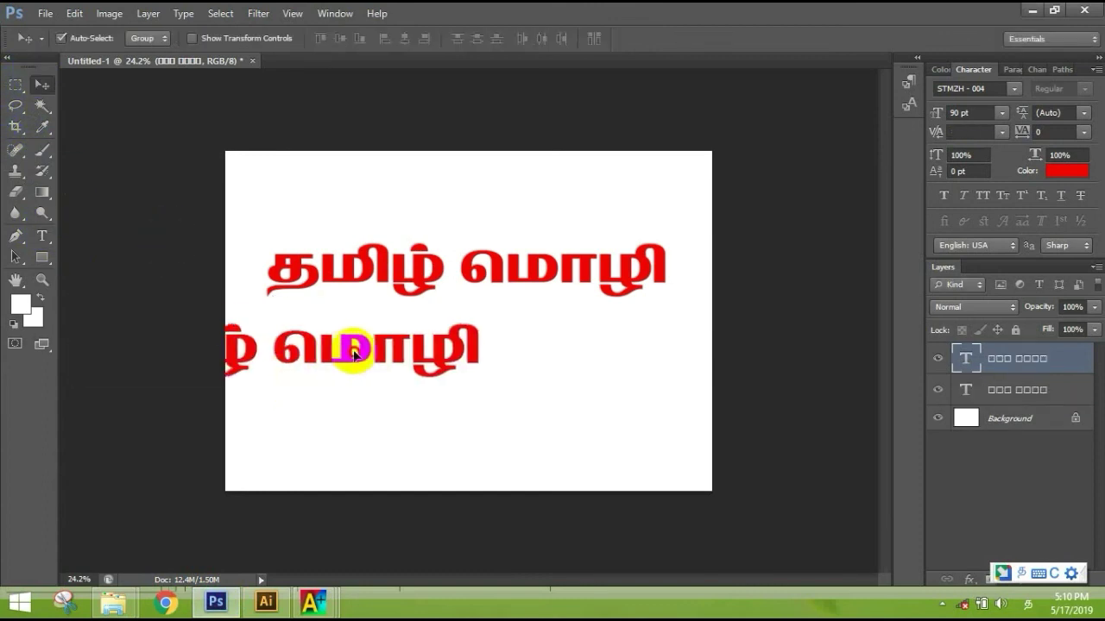
left_click_drag(353, 360, 519, 356)
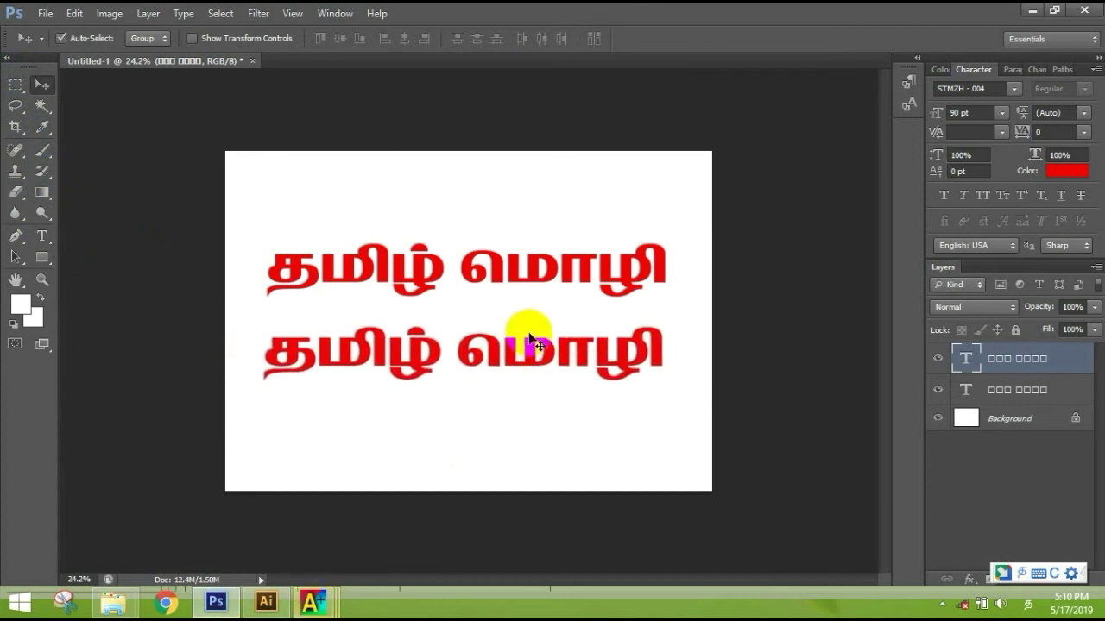
left_click_drag(445, 254, 440, 194)
left_click_drag(419, 320, 415, 248)
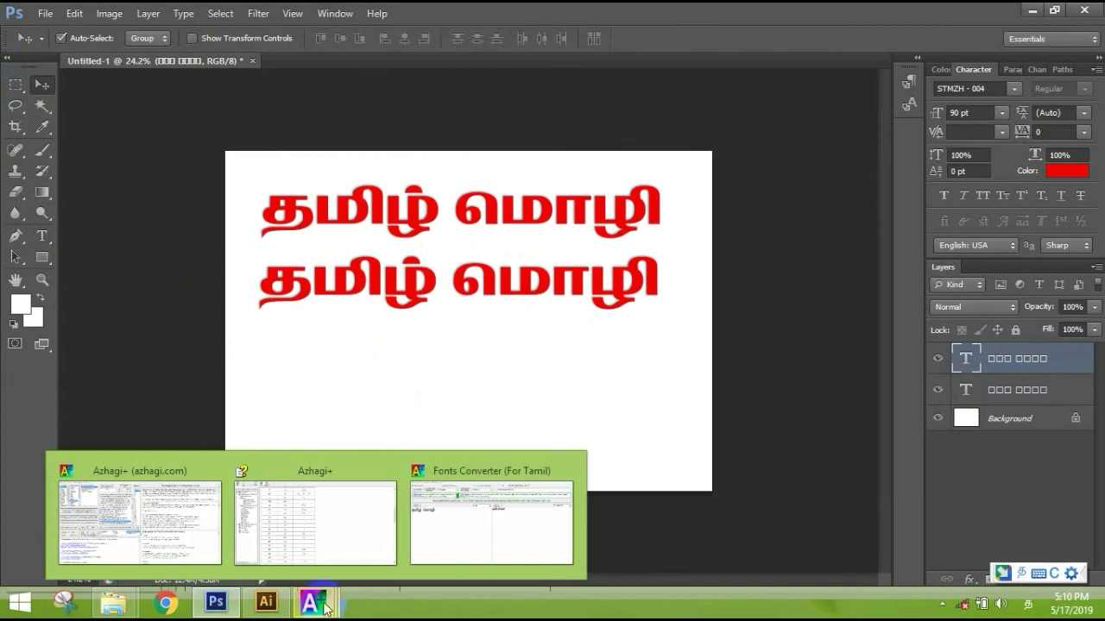
mouse_move(312, 603)
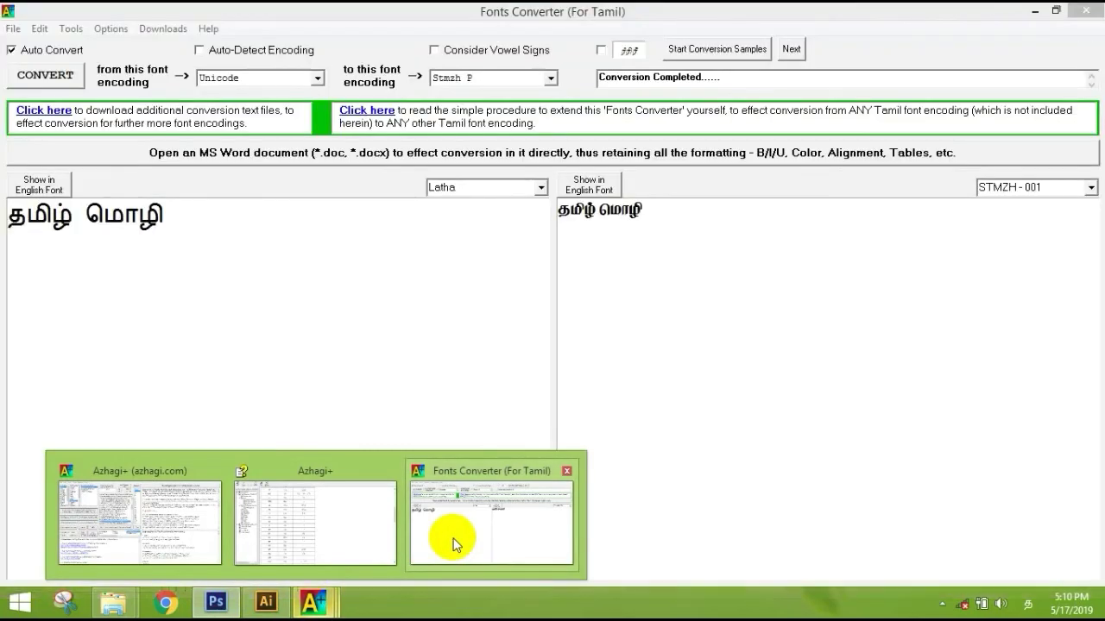
Switch back to Photoshop CS6 to show the canvas with the red 'தமிழ் மொழி' text.
left_click(456, 544)
key("alt+Tab")
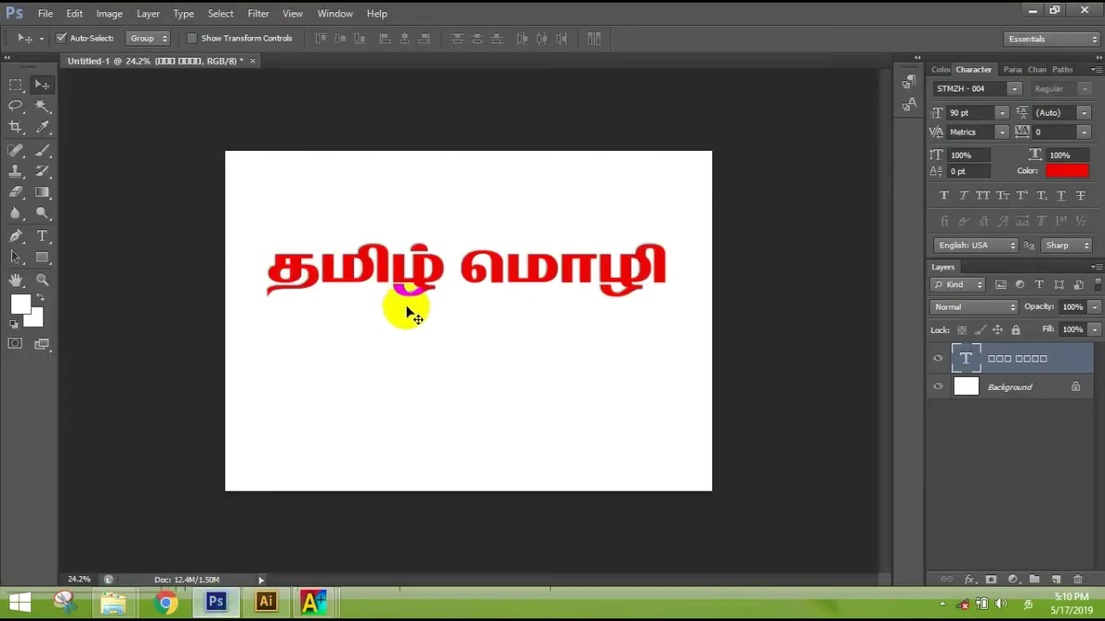